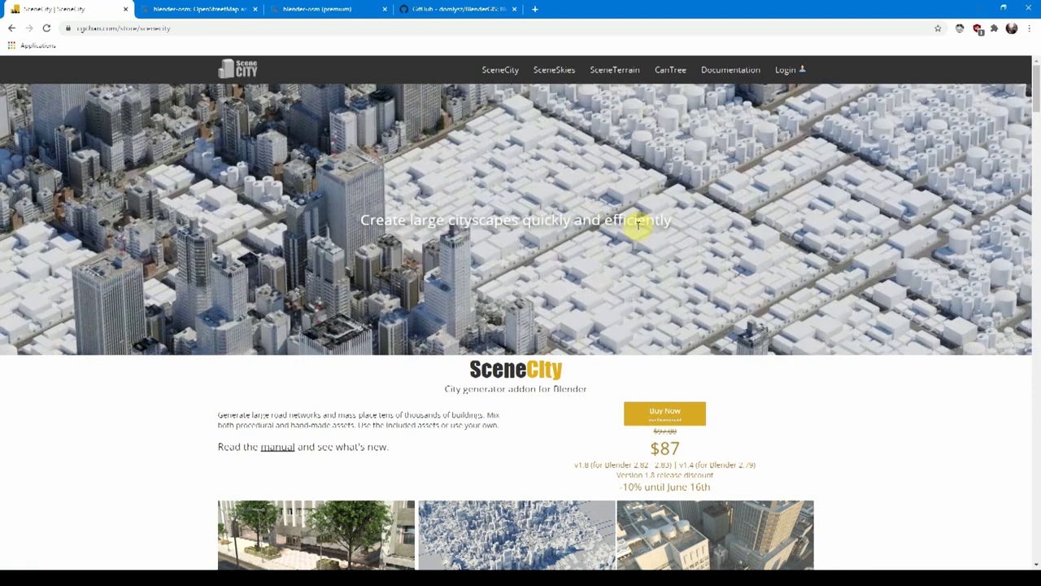
# Browse the blender-osm premium page ($17.80), then switch to the free blender-osm OpenStreetMap page
pyautogui.scroll(-3, 640, 228)
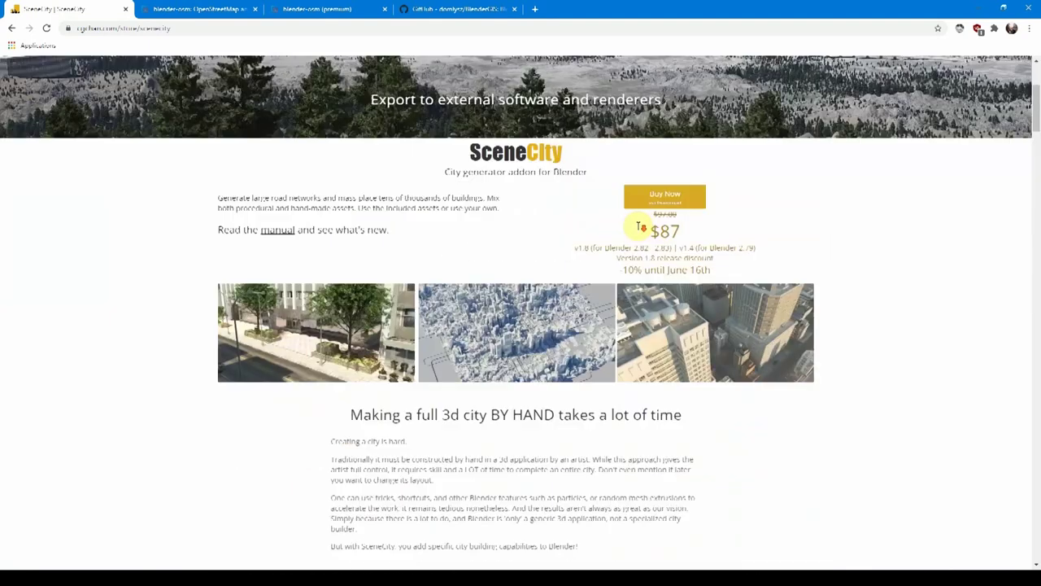
pyautogui.scroll(-5, 639, 228)
pyautogui.scroll(-4, 639, 229)
pyautogui.scroll(-5, 639, 230)
pyautogui.scroll(-10, 545, 163)
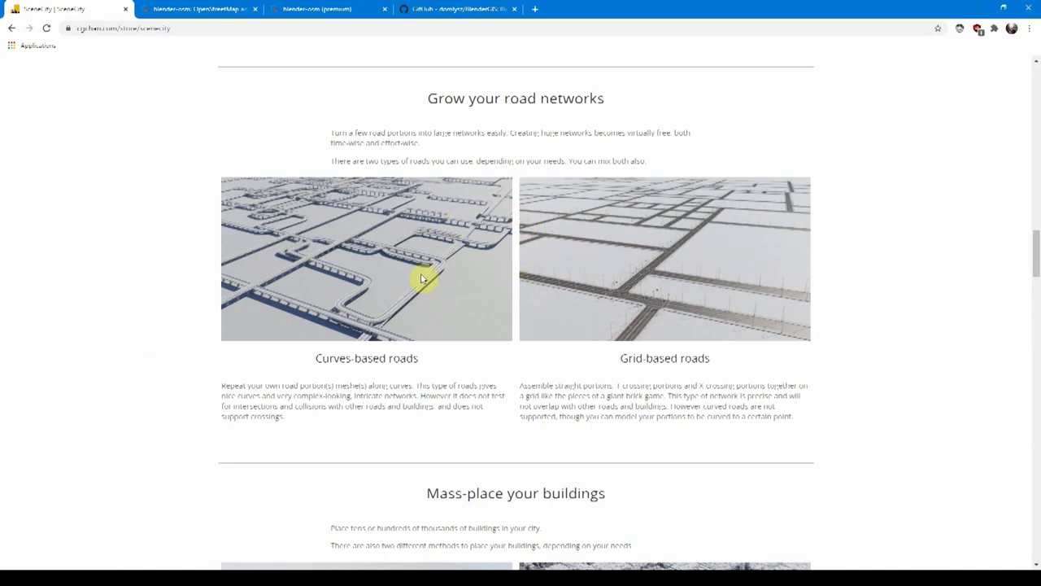
pyautogui.scroll(-8, 618, 225)
pyautogui.scroll(-2, 618, 224)
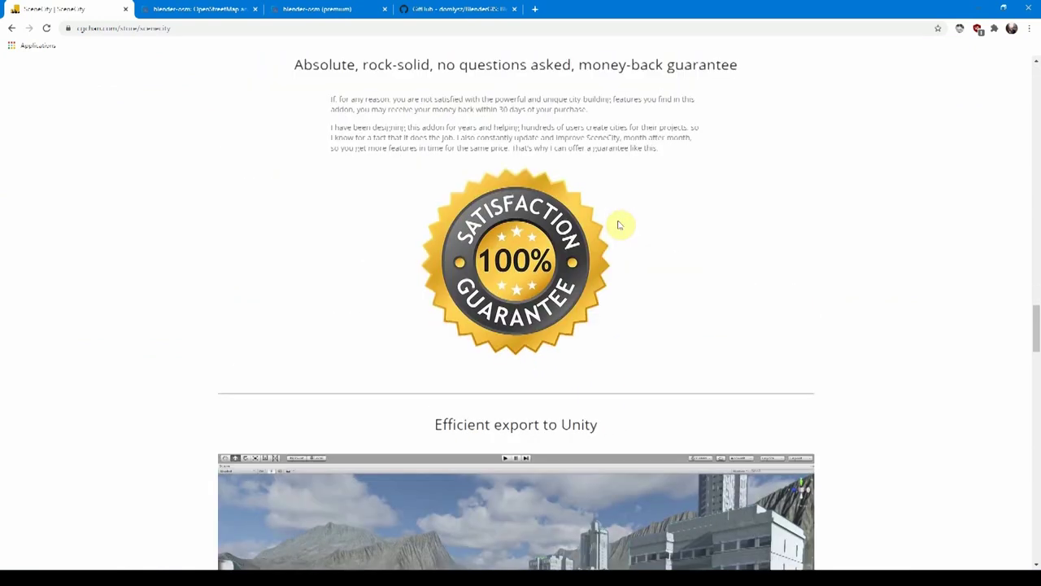
pyautogui.scroll(-4, 618, 224)
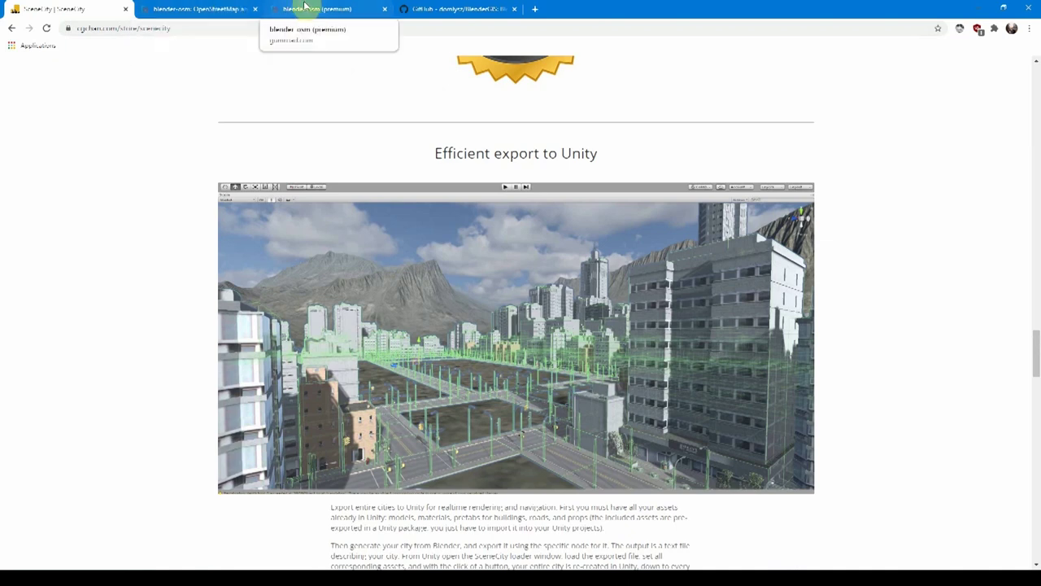
pyautogui.click(309, 9)
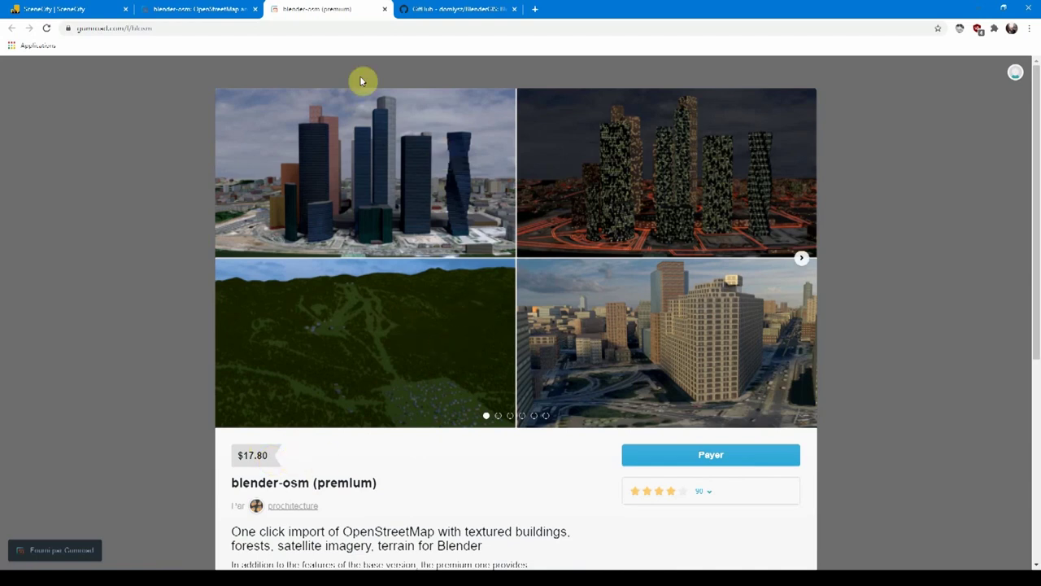
pyautogui.click(211, 15)
# Enter a price of 0 for the free blender-osm add-on
pyautogui.scroll(3, 477, 286)
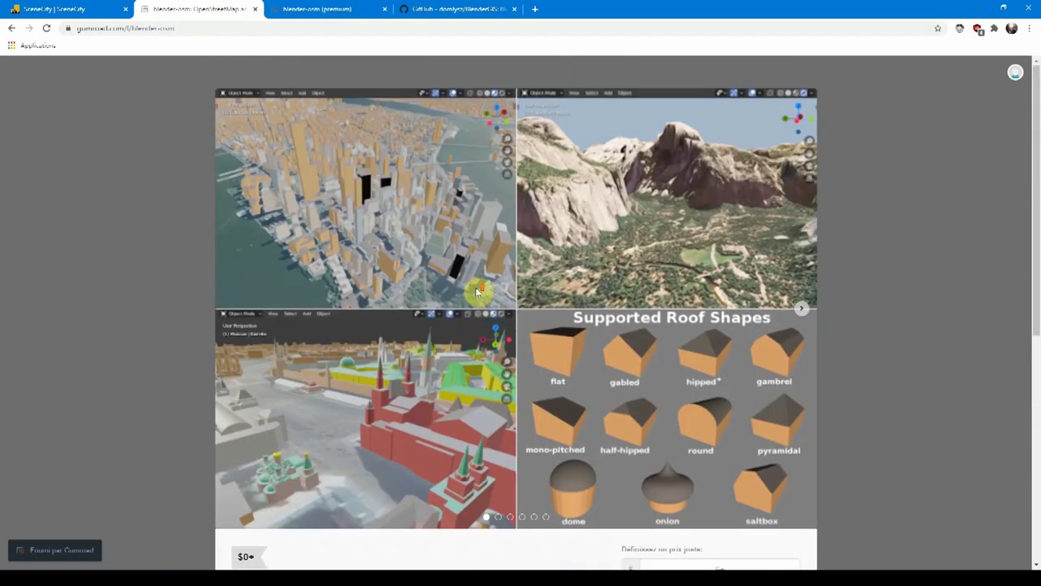
pyautogui.scroll(-1, 620, 425)
pyautogui.scroll(1, 667, 464)
pyautogui.scroll(-1, 692, 455)
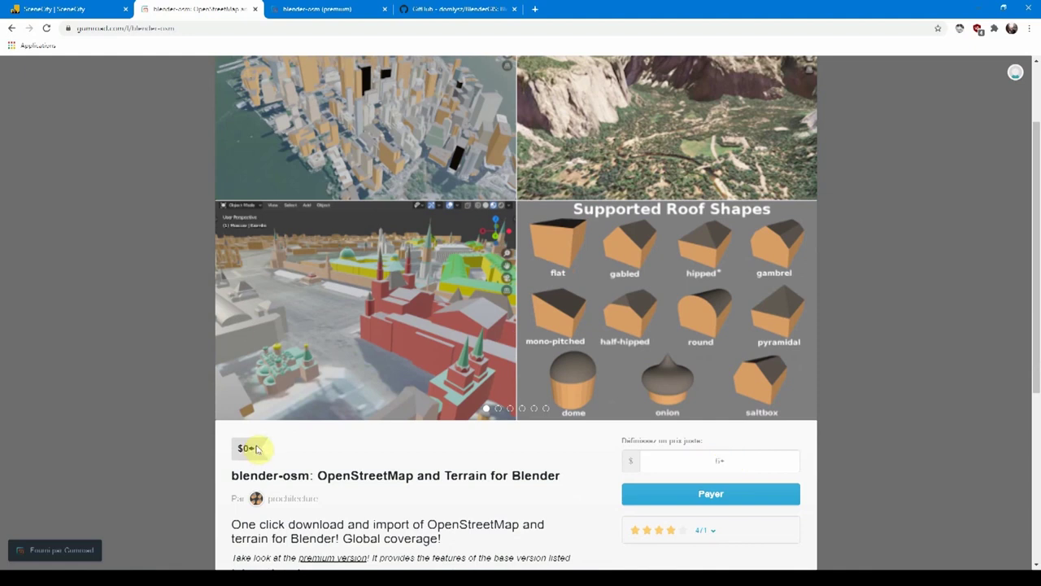
pyautogui.click(744, 459)
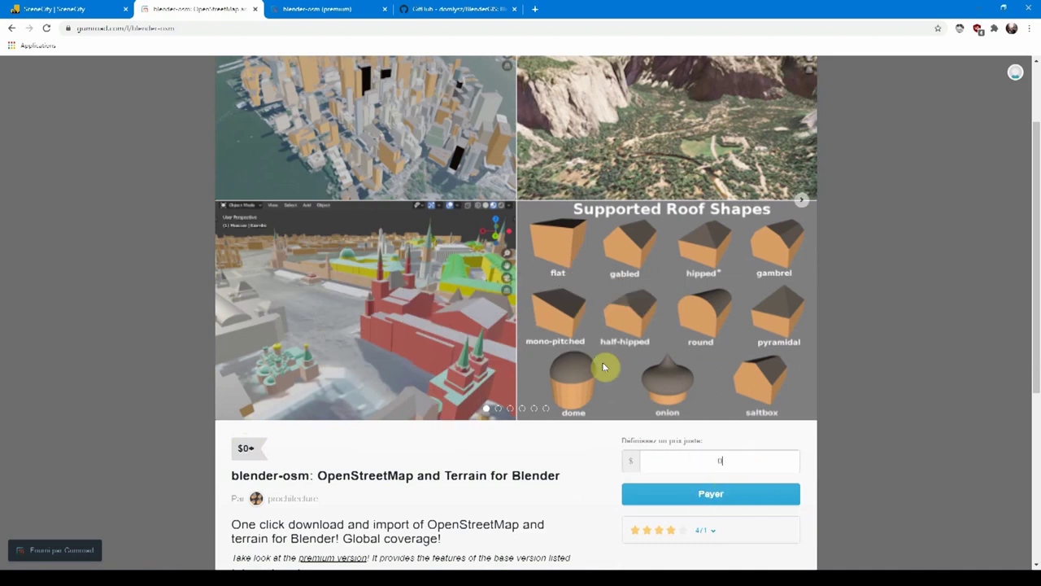
pyautogui.moveTo(466, 183)
pyautogui.write('0')
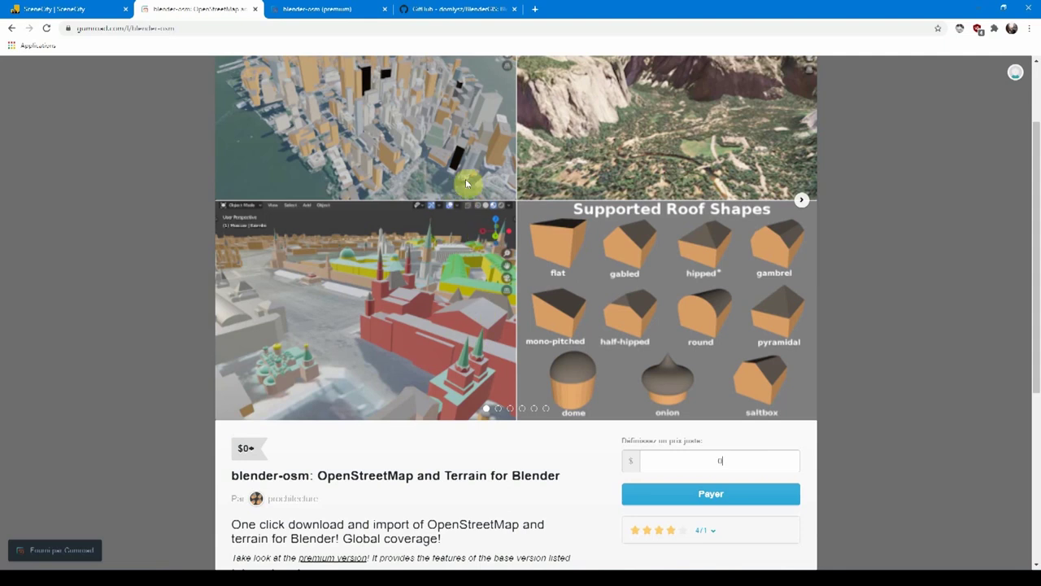
# Download the BlenderGIS GitHub repository as a ZIP
pyautogui.click(450, 11)
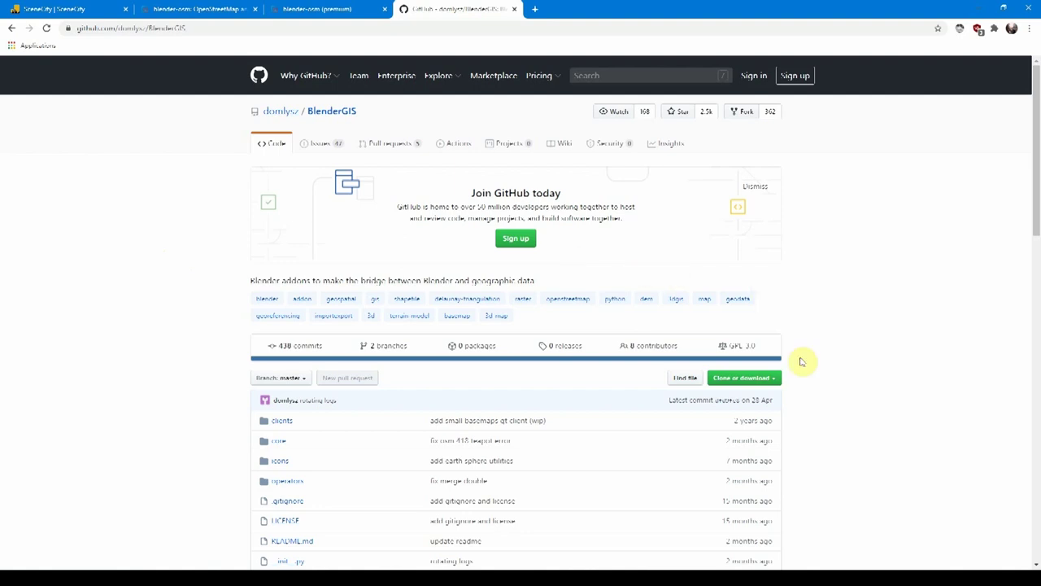
pyautogui.click(778, 380)
pyautogui.click(734, 464)
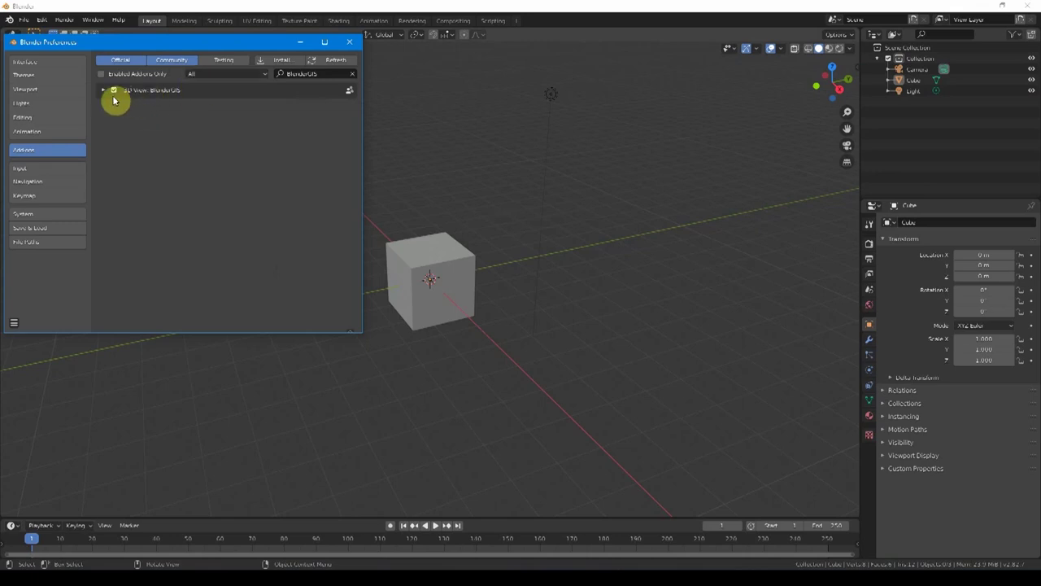
# Enable '3D View: BlenderGIS', review its expanded preferences in an enlarged window, then close Preferences
pyautogui.click(114, 90)
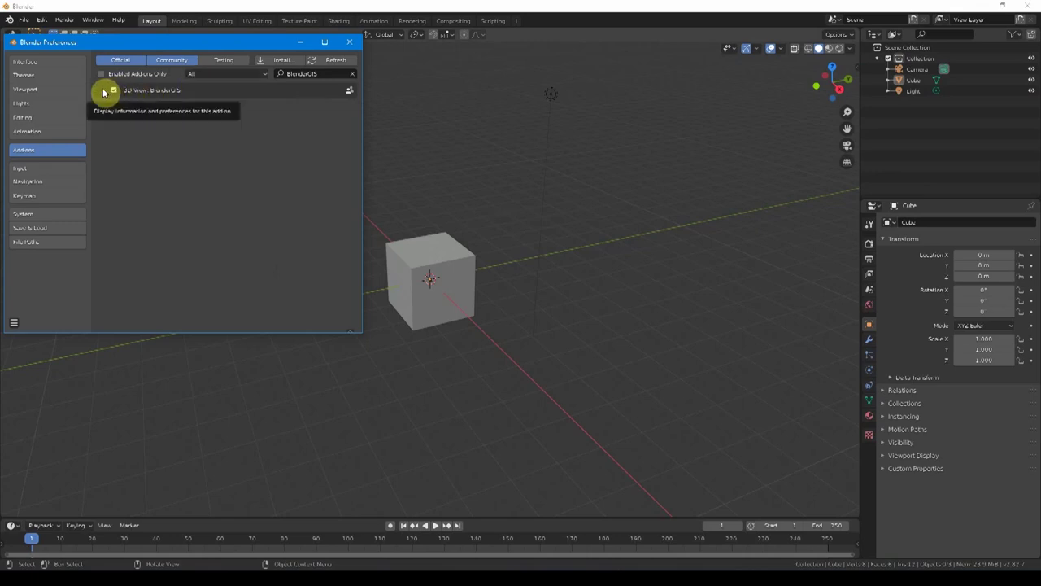
pyautogui.click(104, 91)
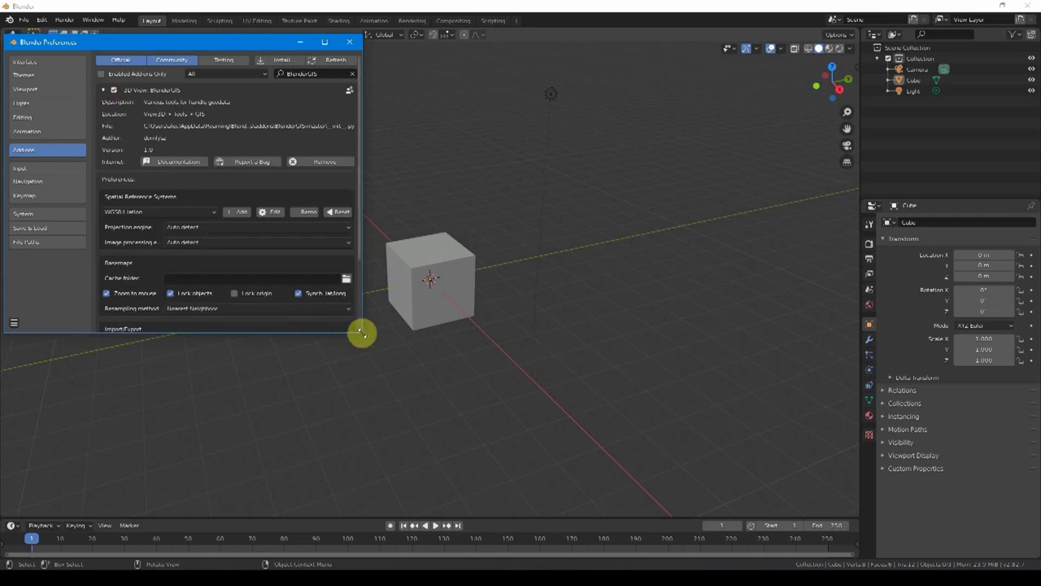
pyautogui.moveTo(361, 332); pyautogui.dragTo(644, 493)
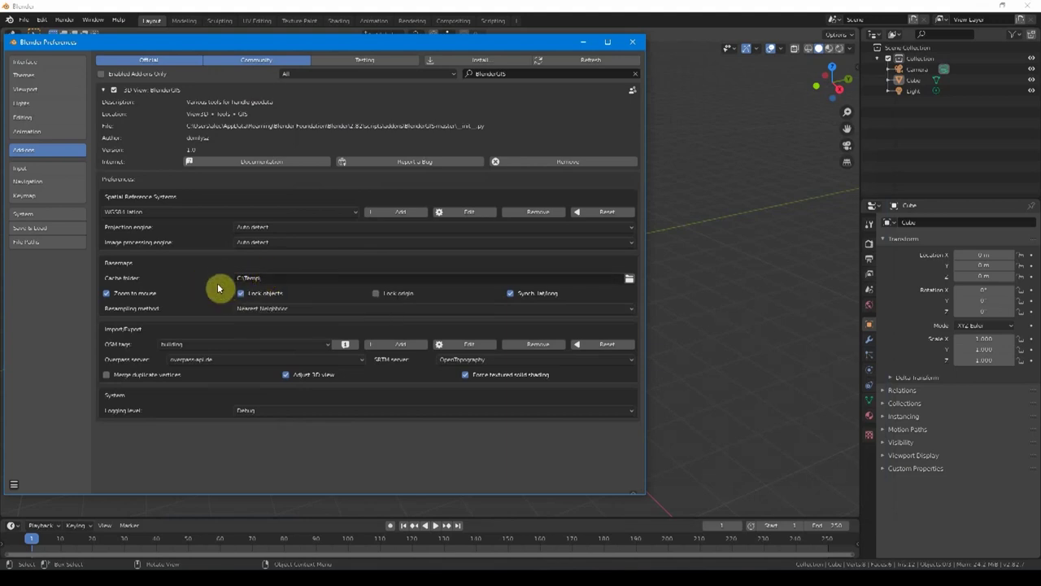
pyautogui.click(632, 41)
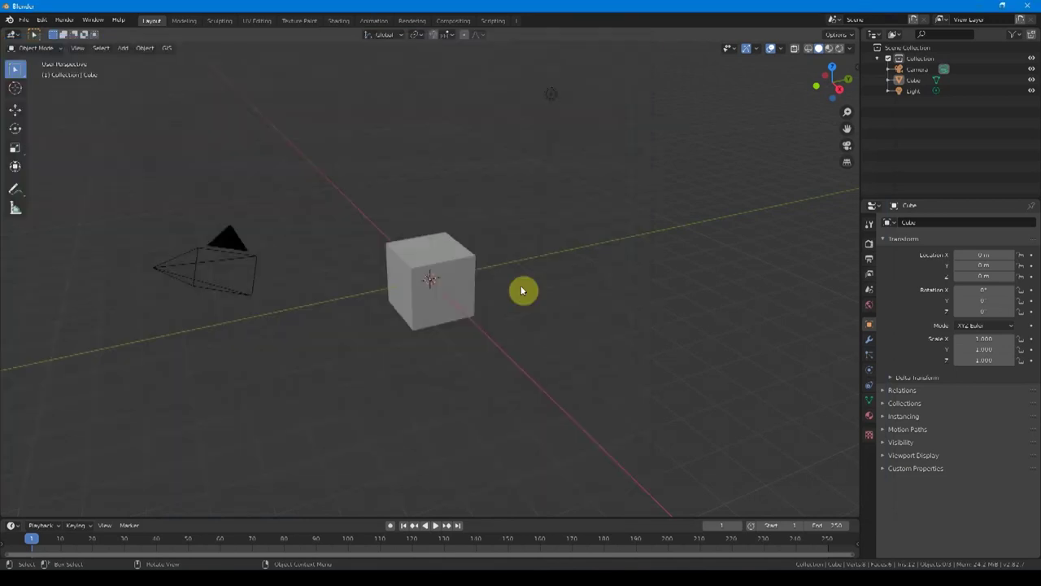
# Delete the default cube and set up a GIS Basemap import with Google source and Satellite layer
pyautogui.click(467, 261)
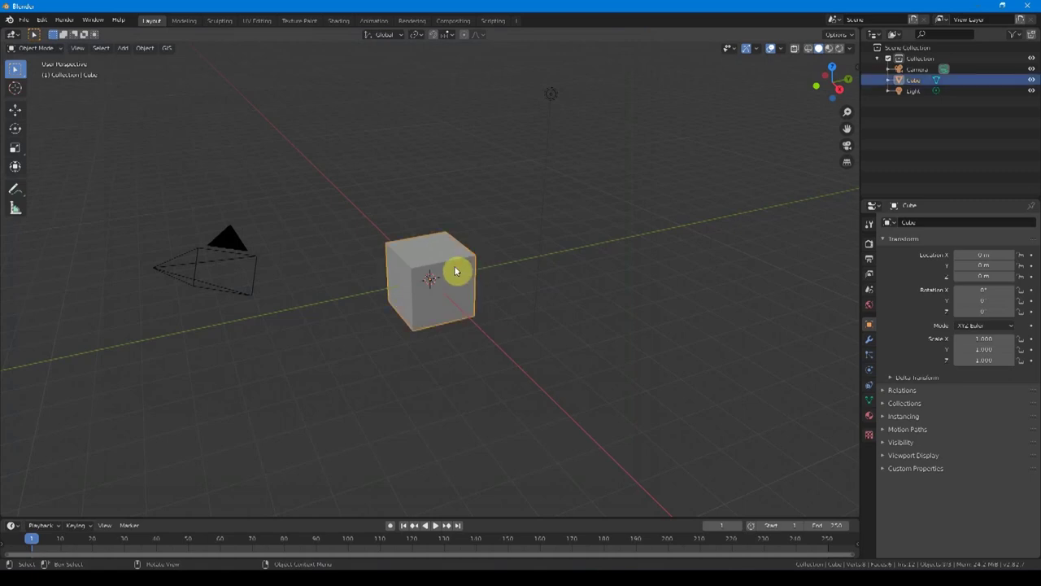
pyautogui.press('Delete')
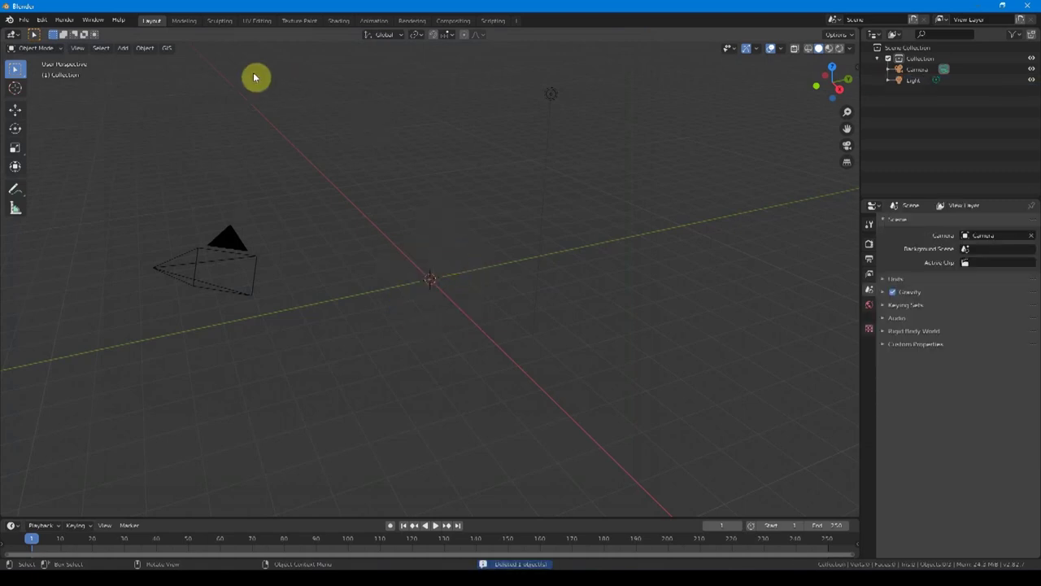
pyautogui.click(167, 49)
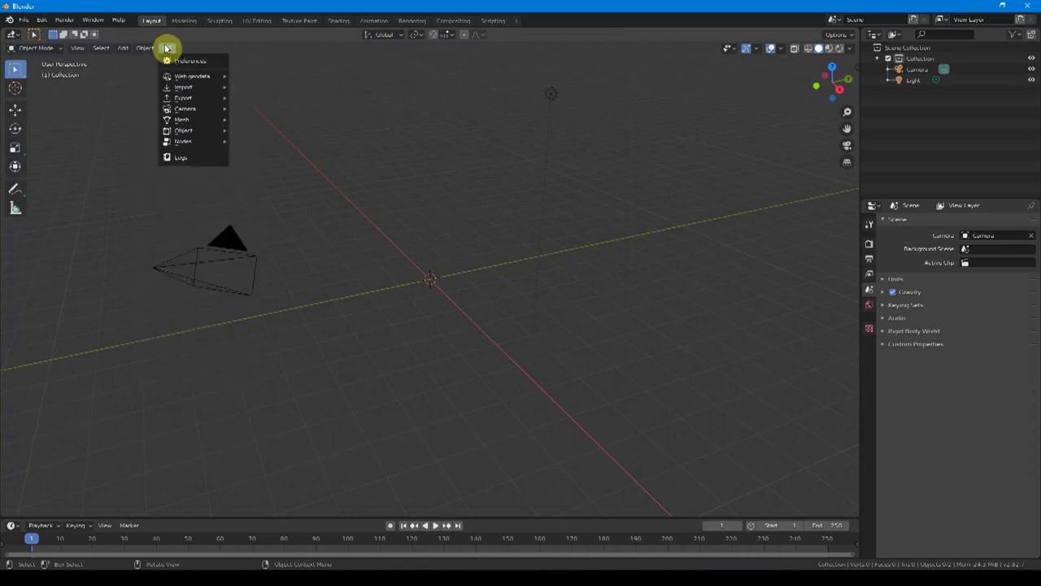
pyautogui.moveTo(192, 76)
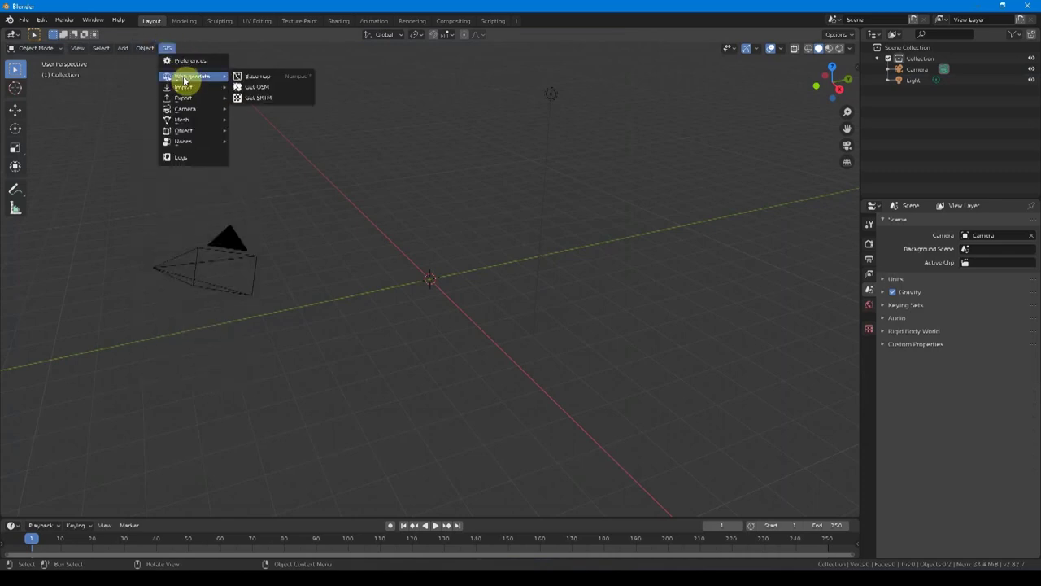
pyautogui.click(278, 77)
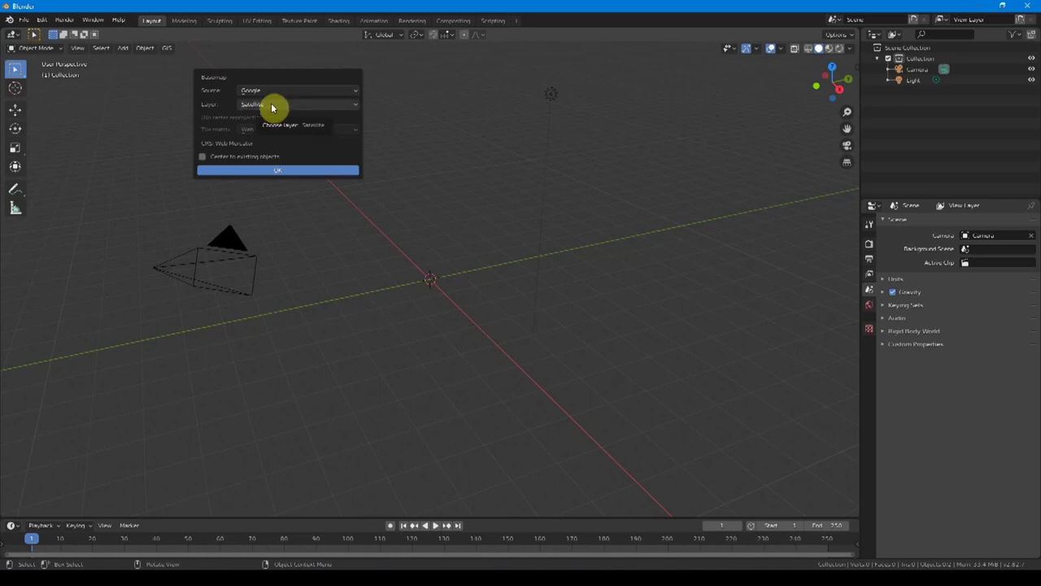
pyautogui.click(270, 91)
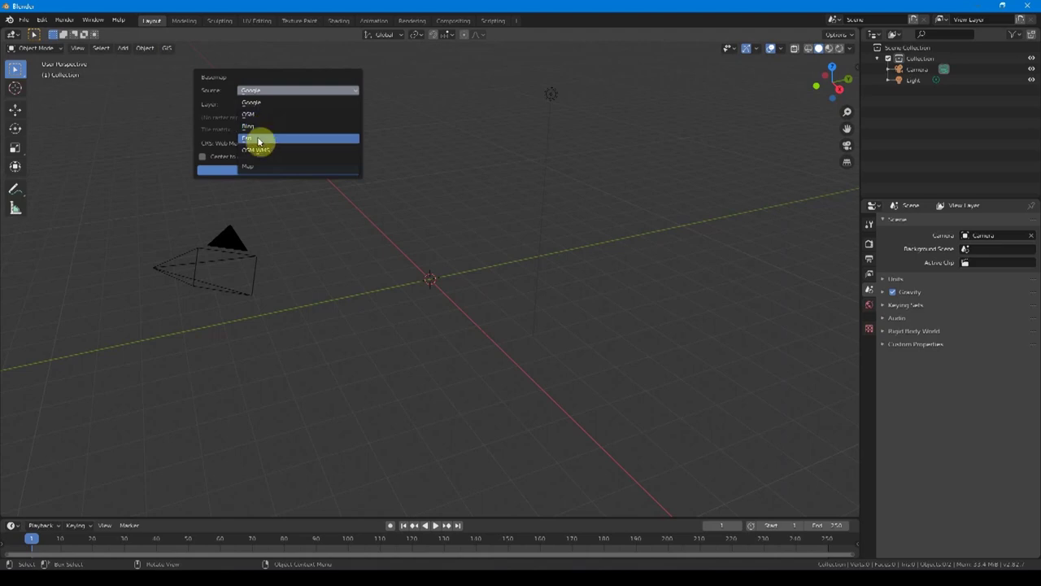
pyautogui.click(273, 102)
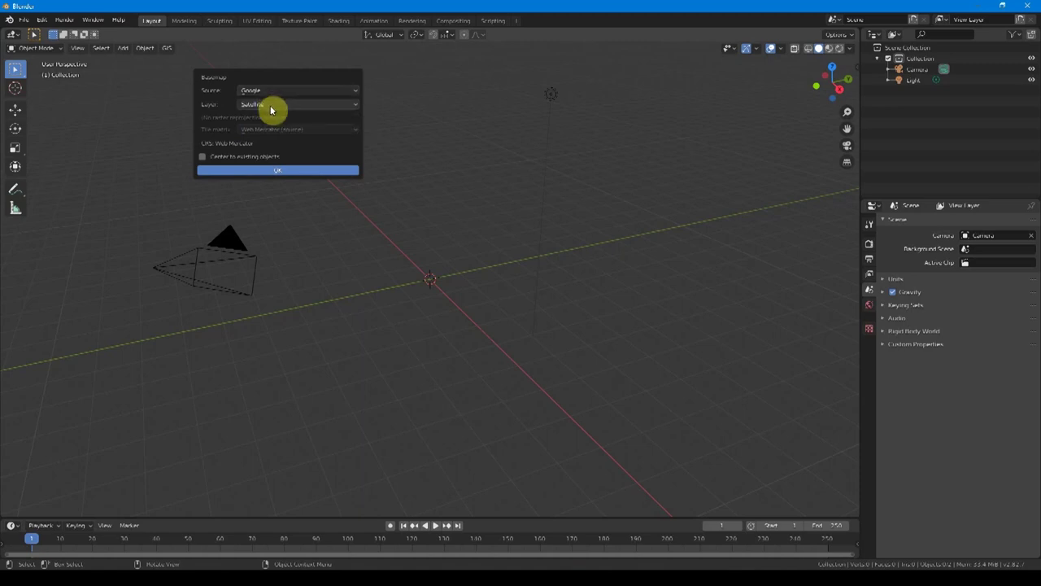
pyautogui.click(265, 106)
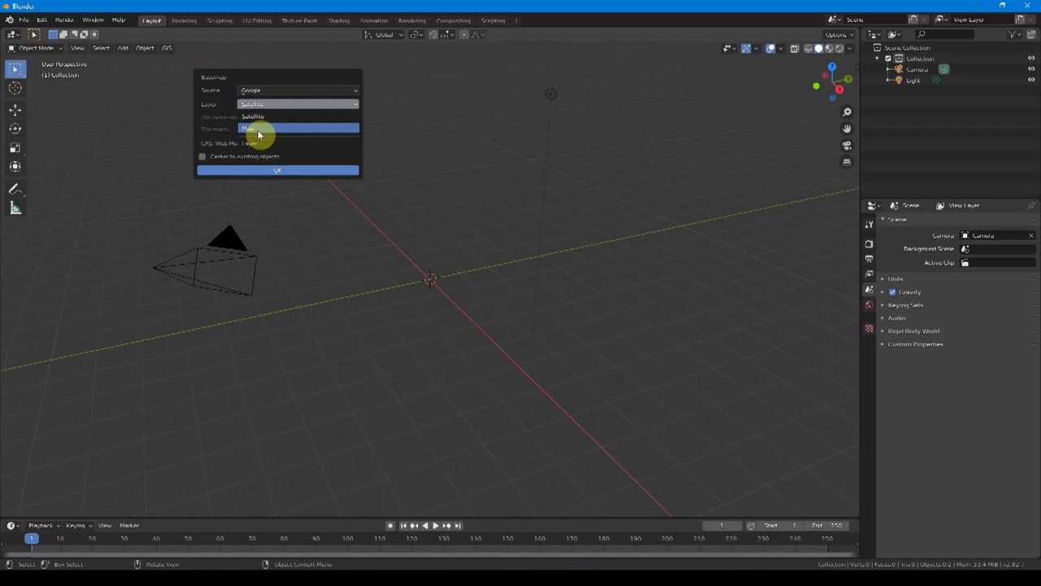
pyautogui.click(261, 117)
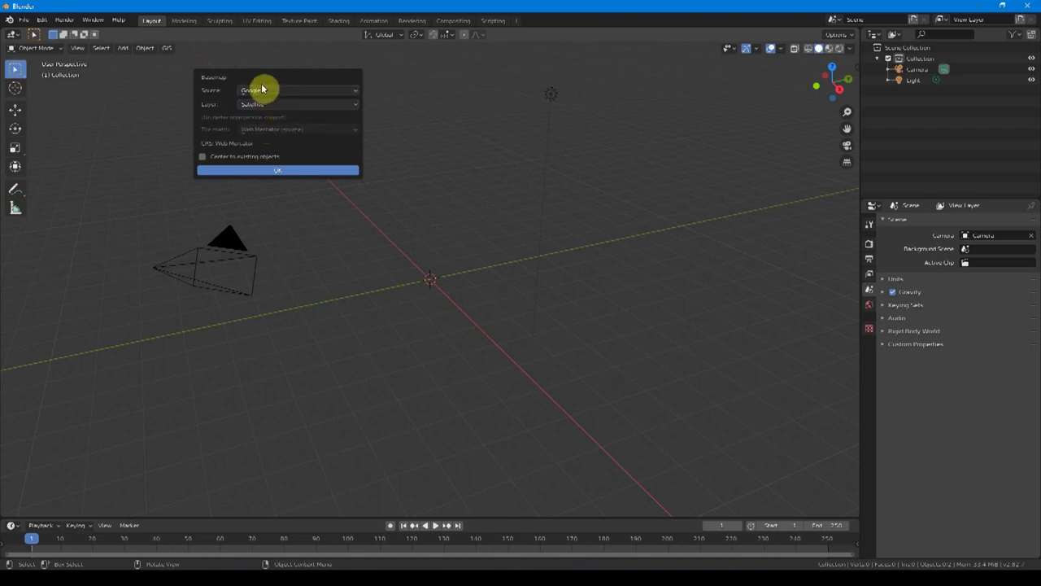
# Load the GOOGLE SAT WM basemap, zoom into northern Italy and the Alps, and open Go to place search
pyautogui.click(278, 170)
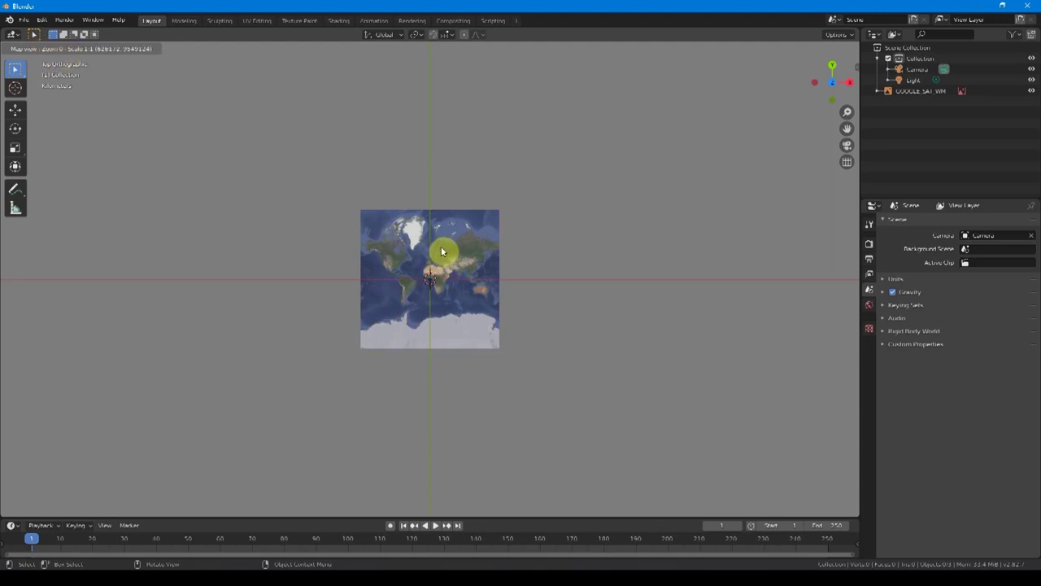
pyautogui.scroll(1, 440, 250)
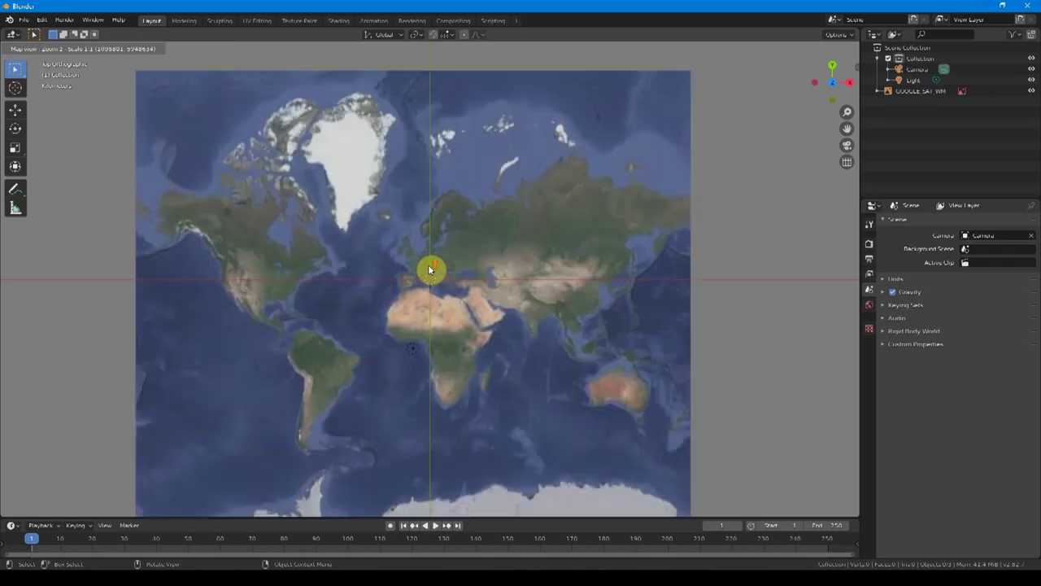
pyautogui.scroll(1, 430, 270)
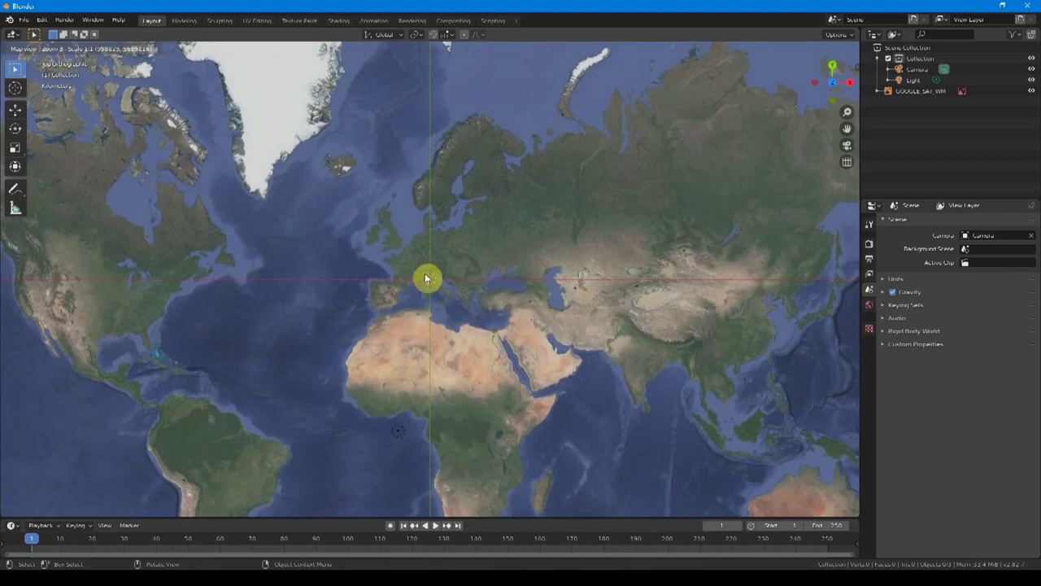
pyautogui.press('KP_Add')
pyautogui.press('KP_Add')
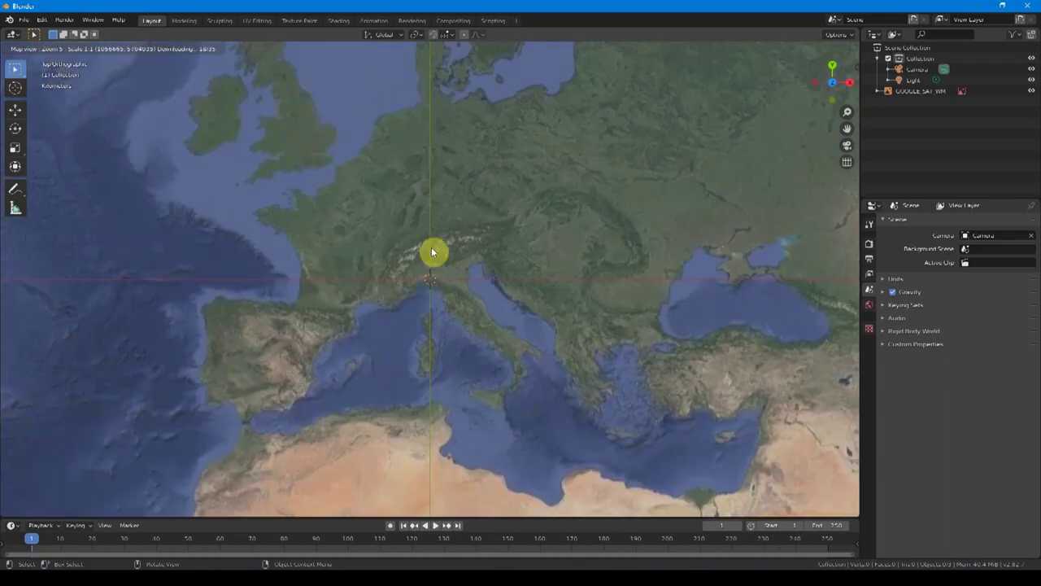
pyautogui.press('KP_Add')
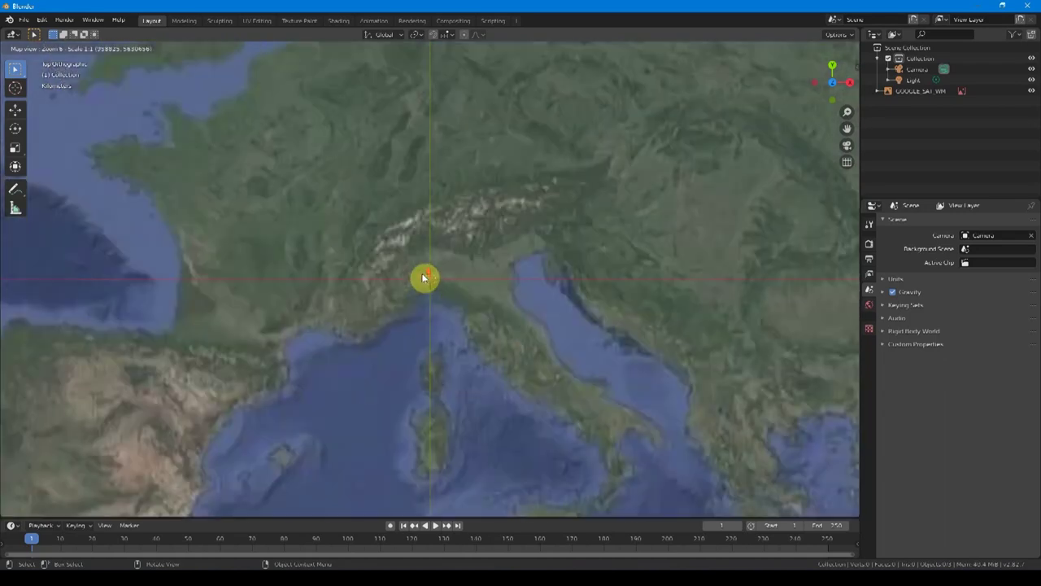
pyautogui.press('KP_Add')
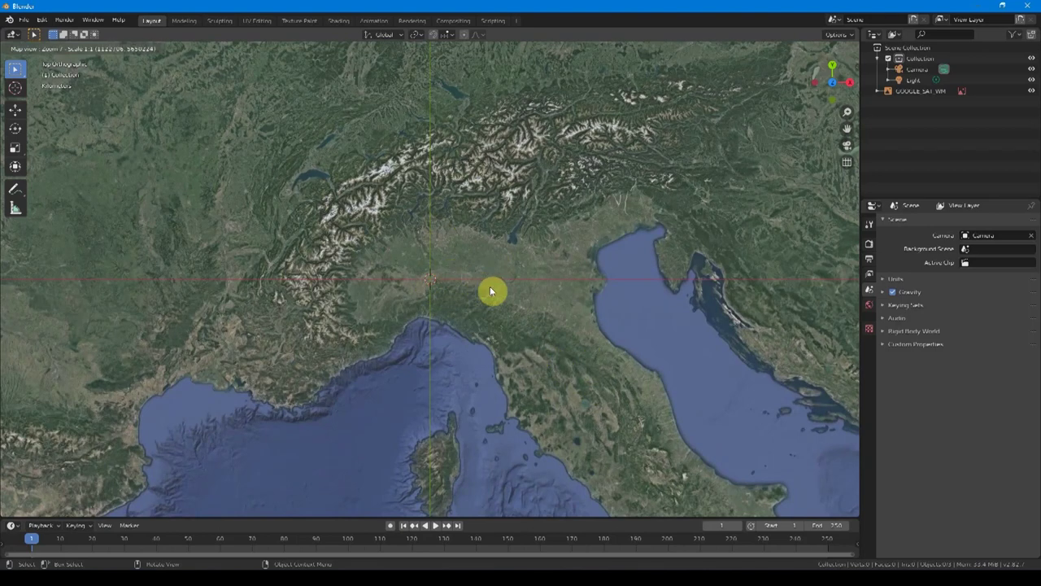
pyautogui.press('g')
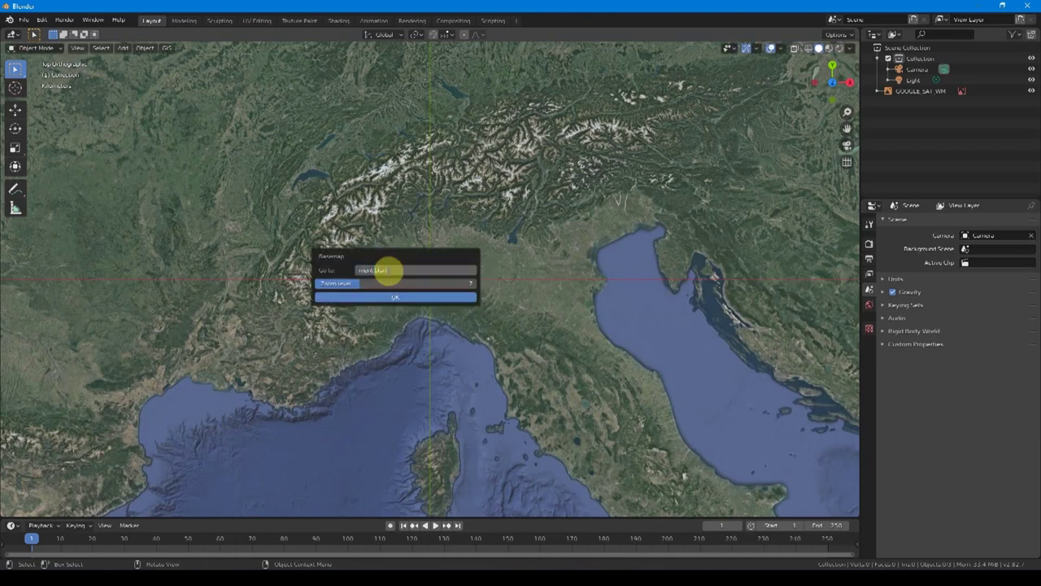
# Jump the basemap to 'mont blanc' through the Go to search
pyautogui.write('c')
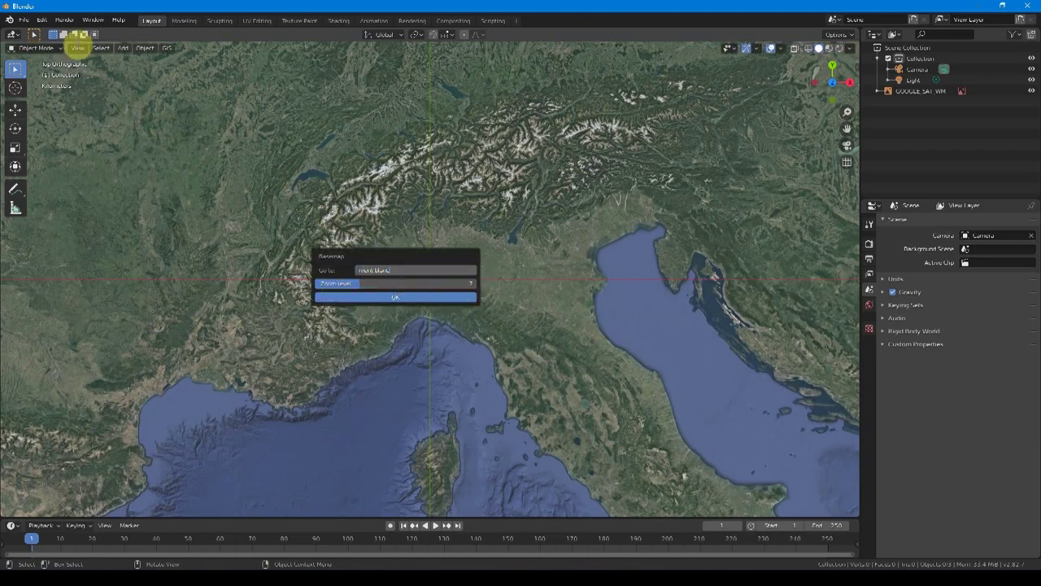
pyautogui.click(470, 283)
pyautogui.write('15')
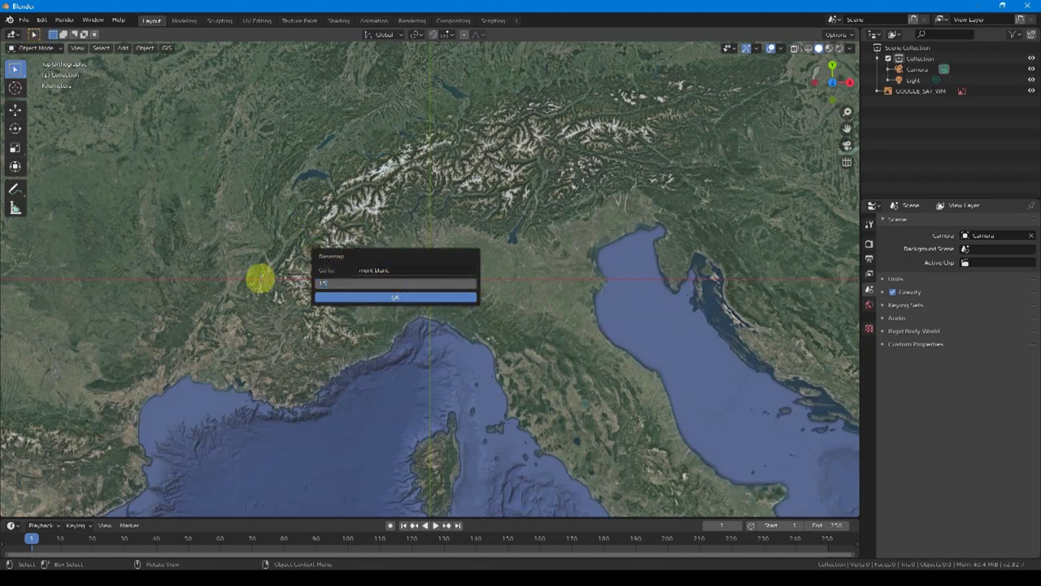
pyautogui.click(400, 297)
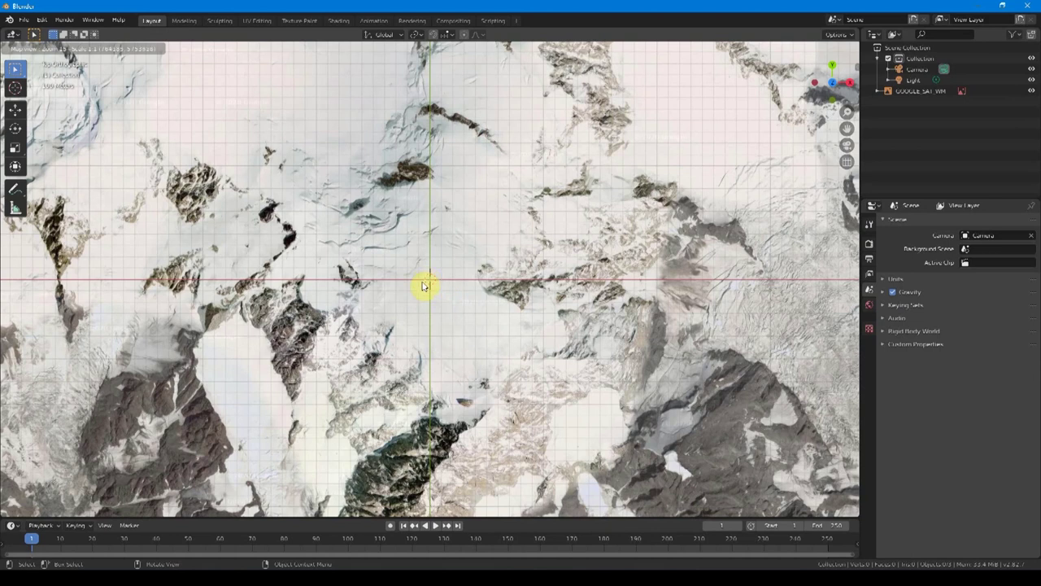
# Zoom the map out to show Mont Blanc's surrounding glaciers and valleys
pyautogui.scroll(-1, 429, 282)
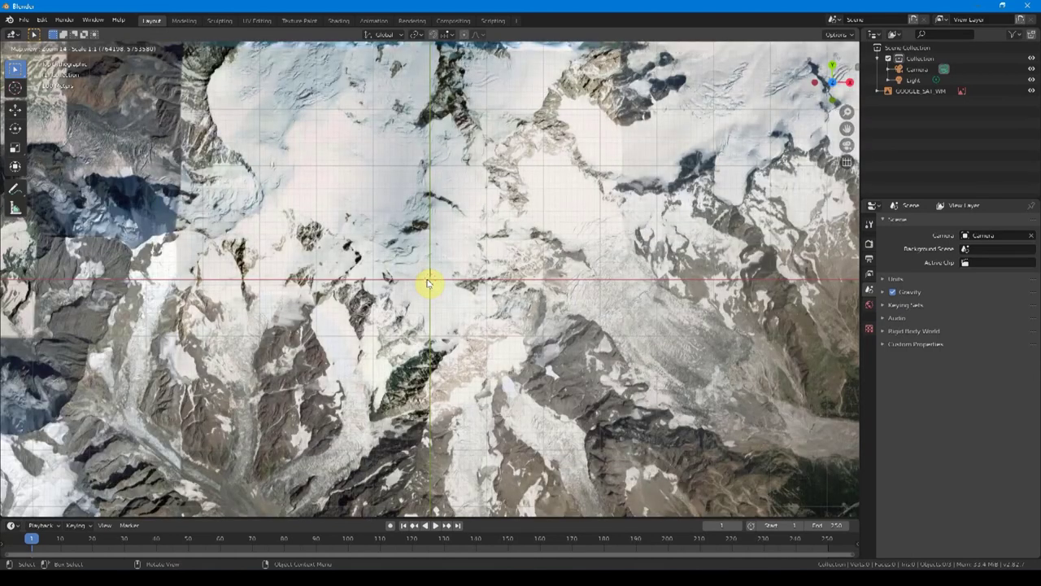
pyautogui.scroll(-1, 429, 283)
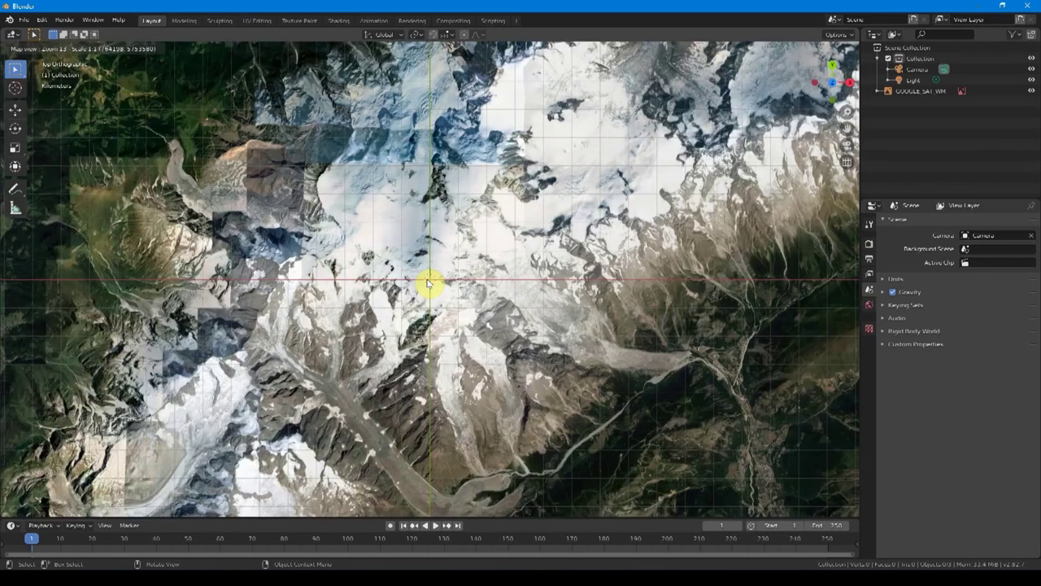
pyautogui.scroll(-1, 429, 282)
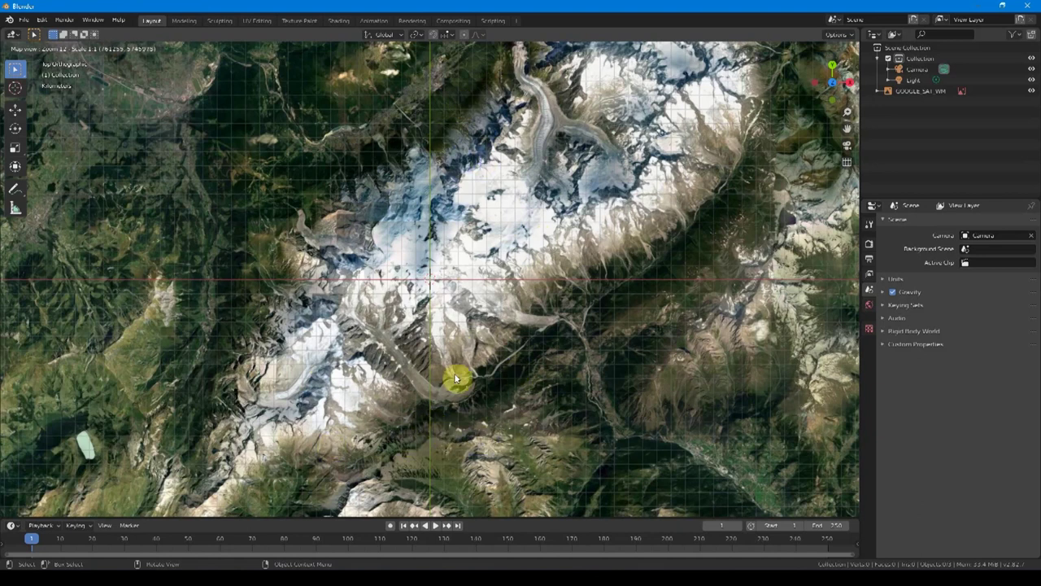
pyautogui.scroll(-1, 465, 306)
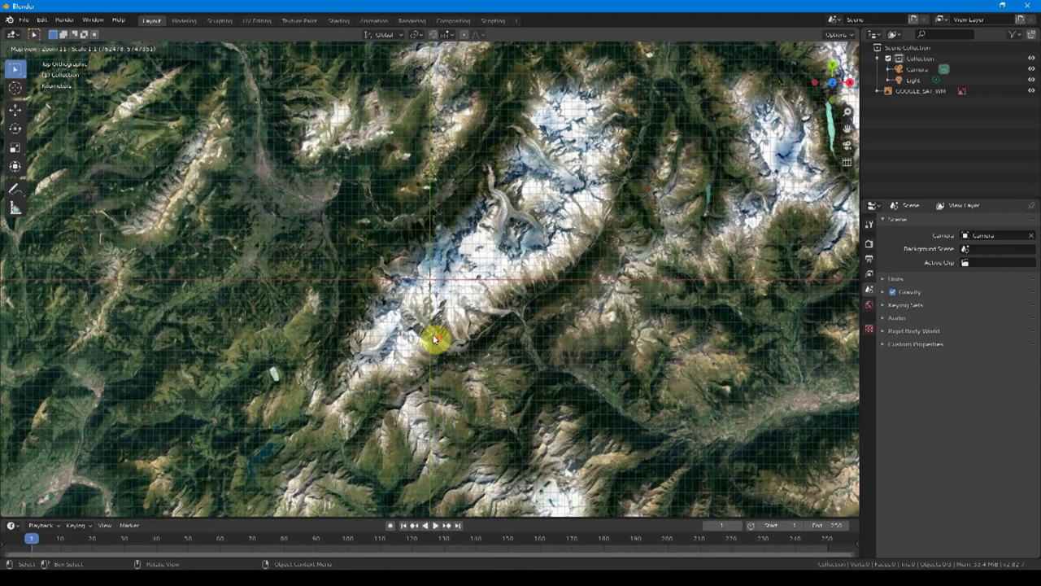
pyautogui.scroll(1, 435, 340)
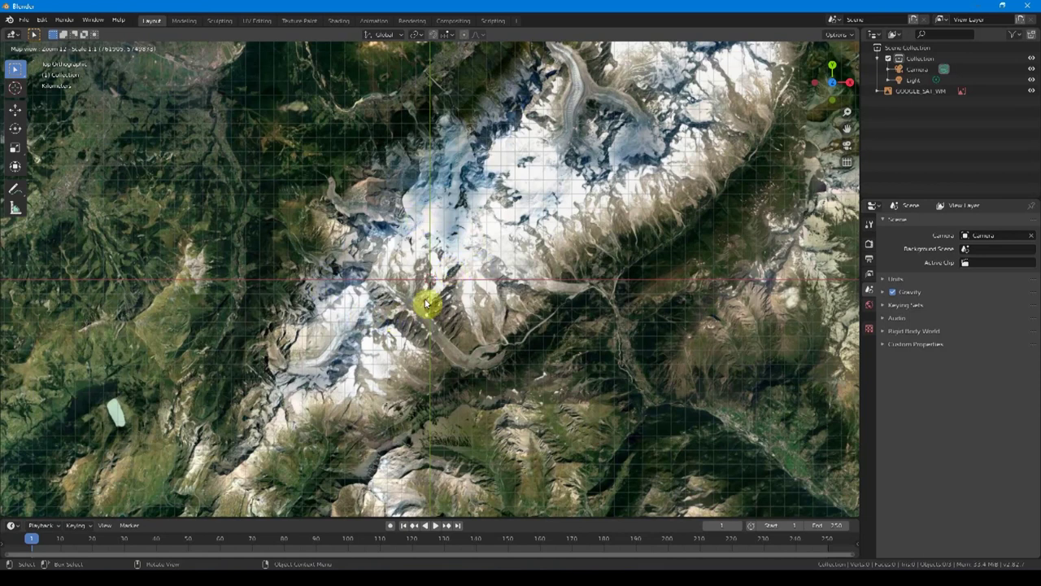
# Export the map view as textured plane EXPORT_GOOGLE_SAT_WM, orbit it, and open the GIS menu
pyautogui.press('e')
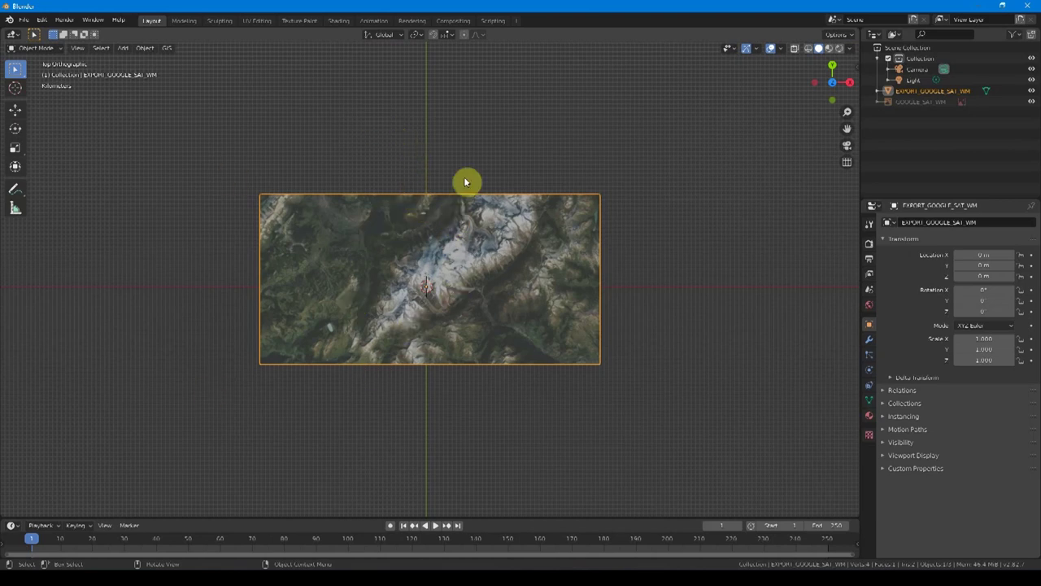
pyautogui.moveTo(299, 344)
pyautogui.mouseDown(button='middle')
pyautogui.moveTo(379, 248)
pyautogui.moveTo(360, 275)
pyautogui.mouseUp(button='middle')
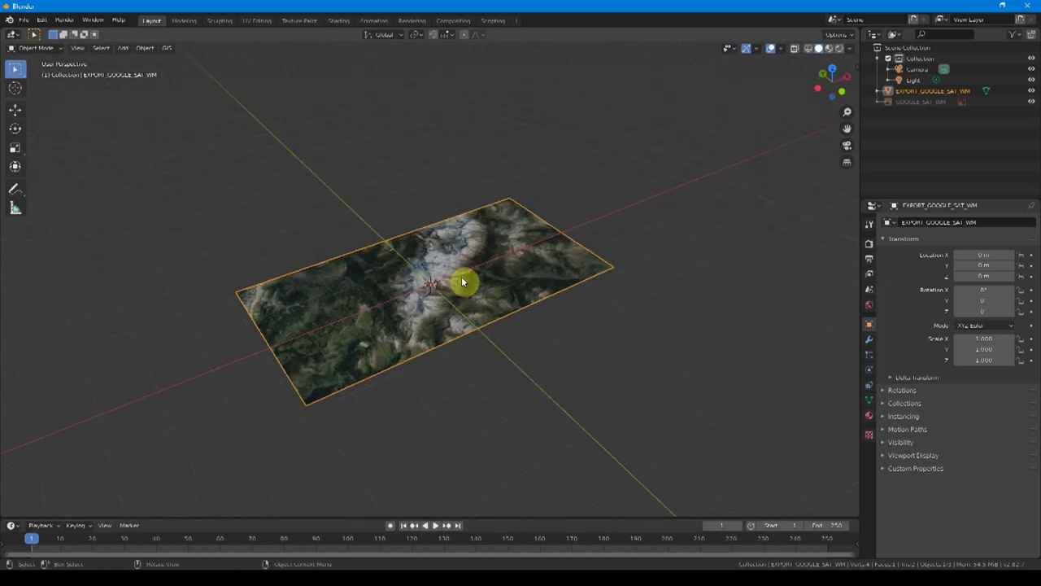
pyautogui.moveTo(465, 283)
pyautogui.mouseDown(button='middle')
pyautogui.moveTo(411, 304)
pyautogui.moveTo(470, 261)
pyautogui.moveTo(437, 298)
pyautogui.moveTo(451, 272)
pyautogui.moveTo(423, 254)
pyautogui.mouseUp(button='middle')
pyautogui.moveTo(392, 301); pyautogui.dragTo(423, 297, button='middle')
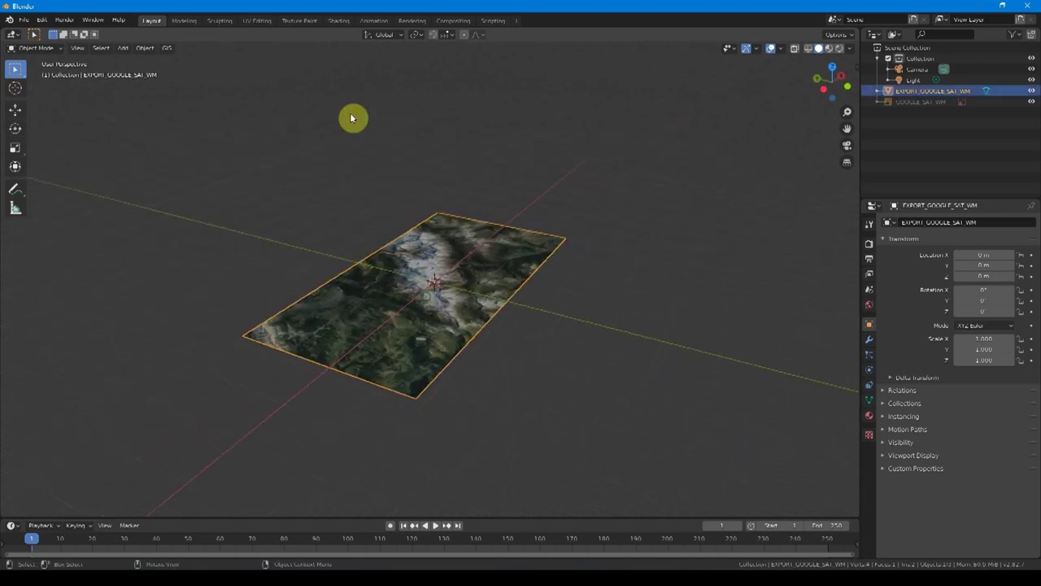
pyautogui.click(167, 49)
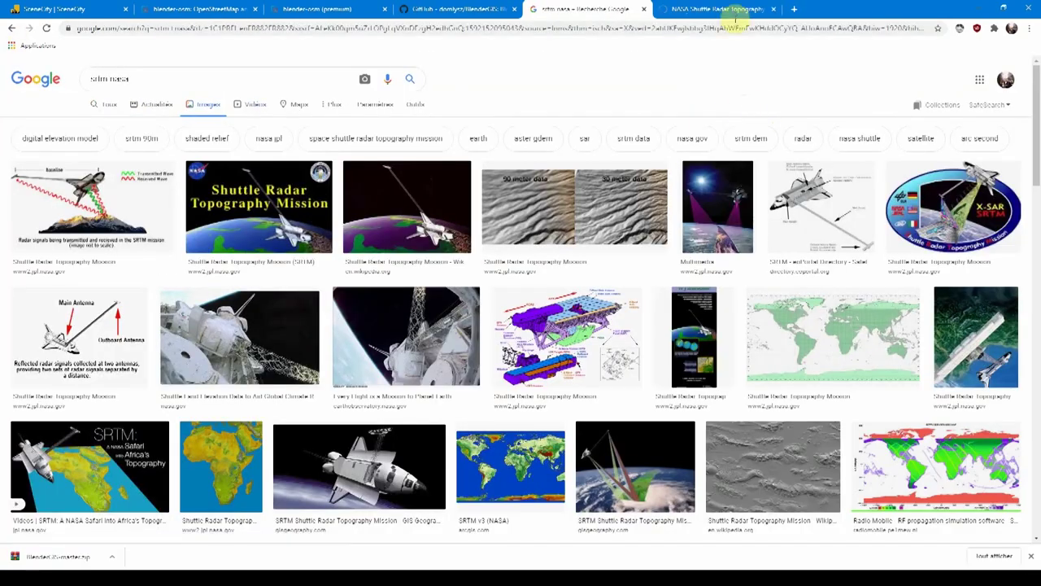
# Open the NASA SRTM Version 3.0 article and highlight its '1° x 1° tiles, about 30 meters' note
pyautogui.click(736, 13)
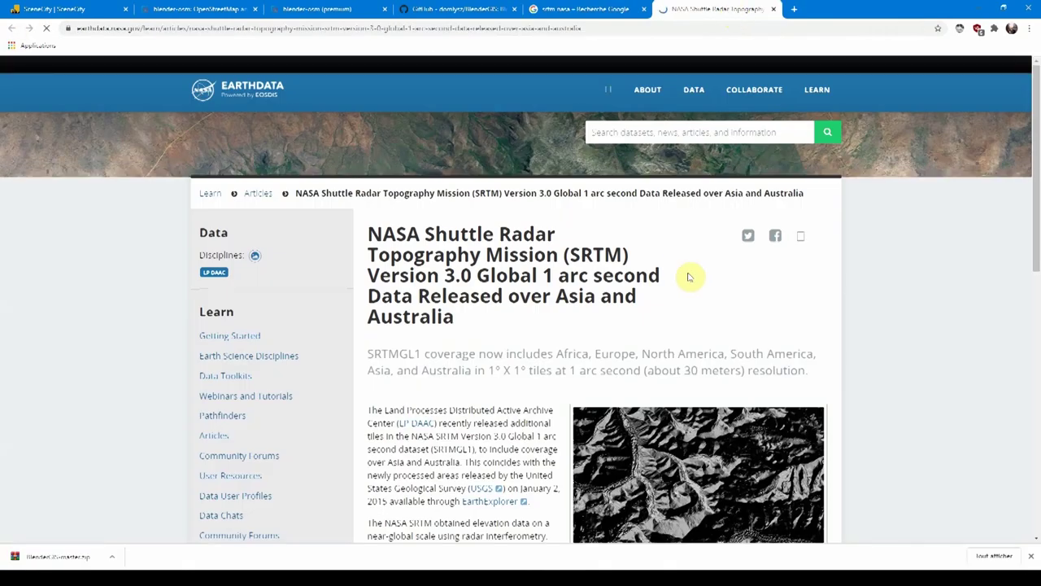
pyautogui.scroll(-1, 713, 282)
pyautogui.scroll(-2, 697, 301)
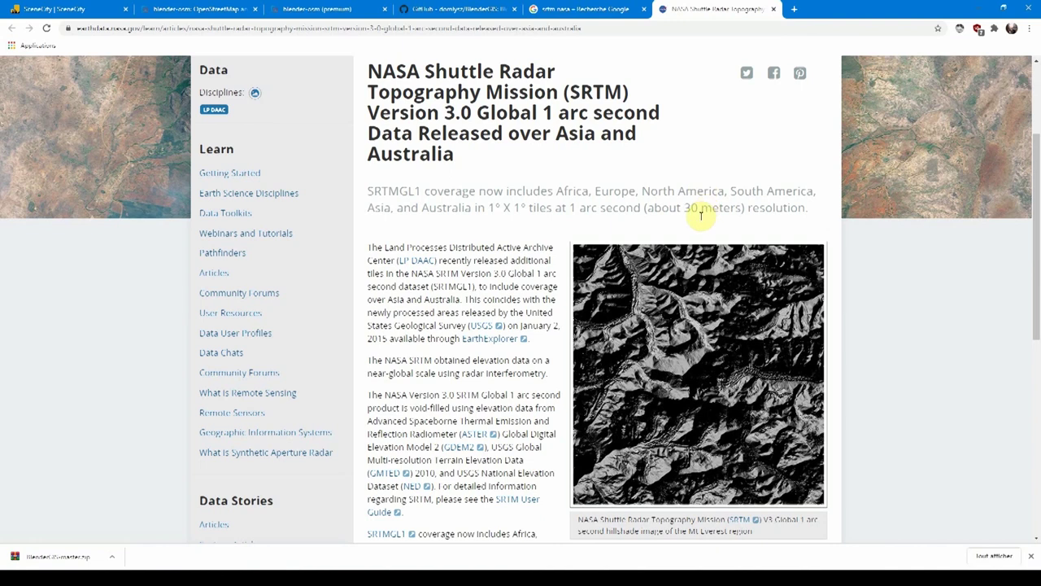
pyautogui.moveTo(486, 208); pyautogui.dragTo(745, 209)
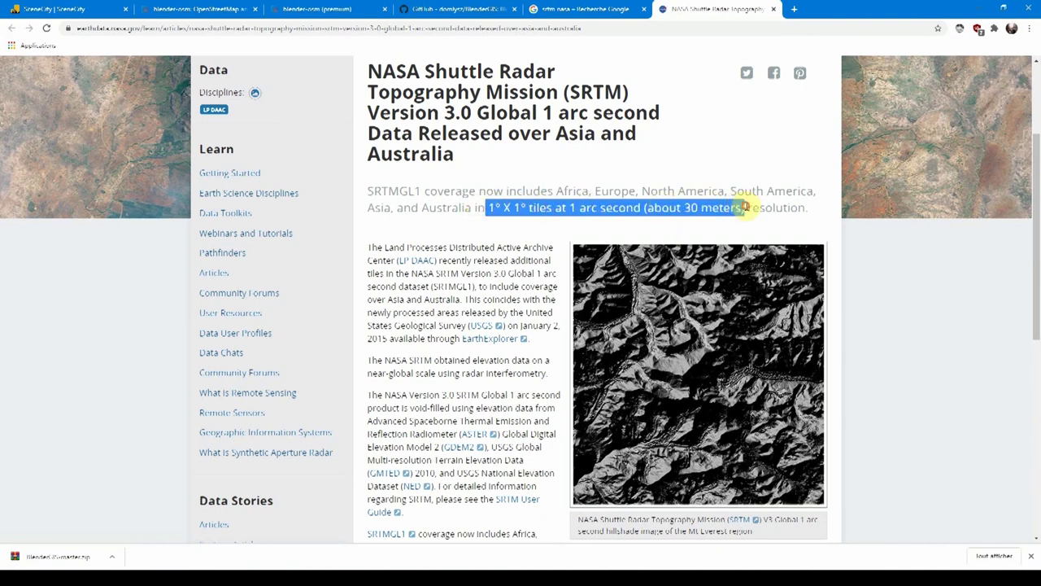
pyautogui.moveTo(645, 208)
pyautogui.mouseDown()
pyautogui.moveTo(742, 208)
pyautogui.moveTo(648, 209)
pyautogui.mouseUp()
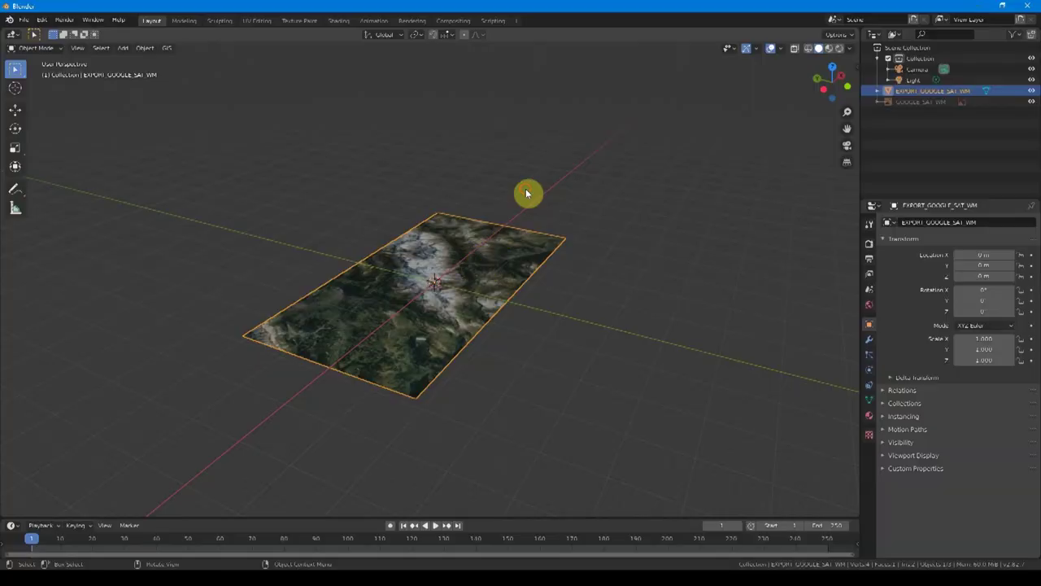
# Select the satellite plane and apply Get SRTM elevation to it
pyautogui.click(525, 192)
pyautogui.click(466, 251)
pyautogui.click(166, 47)
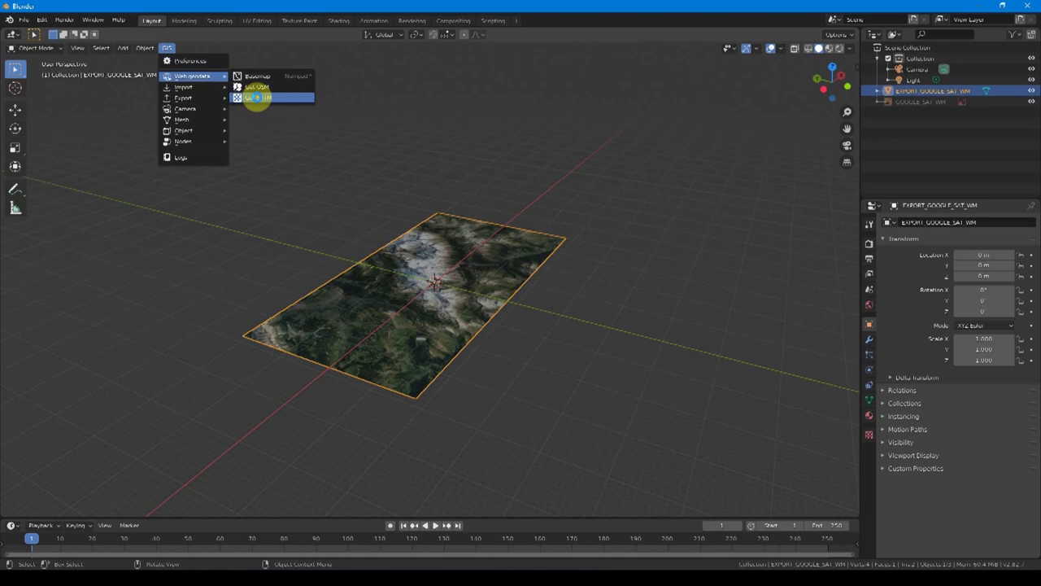
pyautogui.click(257, 96)
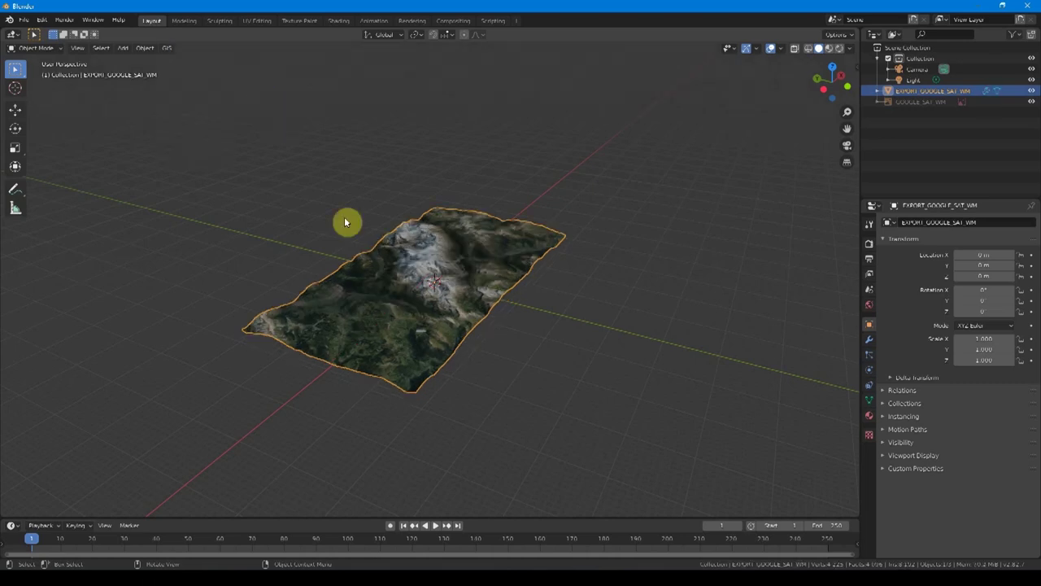
pyautogui.moveTo(379, 268)
pyautogui.mouseDown(button='middle')
pyautogui.moveTo(495, 249)
pyautogui.moveTo(466, 277)
pyautogui.moveTo(476, 293)
pyautogui.moveTo(470, 278)
pyautogui.moveTo(458, 290)
pyautogui.moveTo(386, 212)
pyautogui.moveTo(391, 271)
pyautogui.moveTo(400, 258)
pyautogui.moveTo(378, 263)
pyautogui.moveTo(442, 279)
pyautogui.moveTo(366, 261)
pyautogui.moveTo(409, 284)
pyautogui.moveTo(530, 310)
pyautogui.moveTo(516, 304)
pyautogui.mouseUp(button='middle')
pyautogui.scroll(4, 466, 276)
pyautogui.scroll(4, 458, 284)
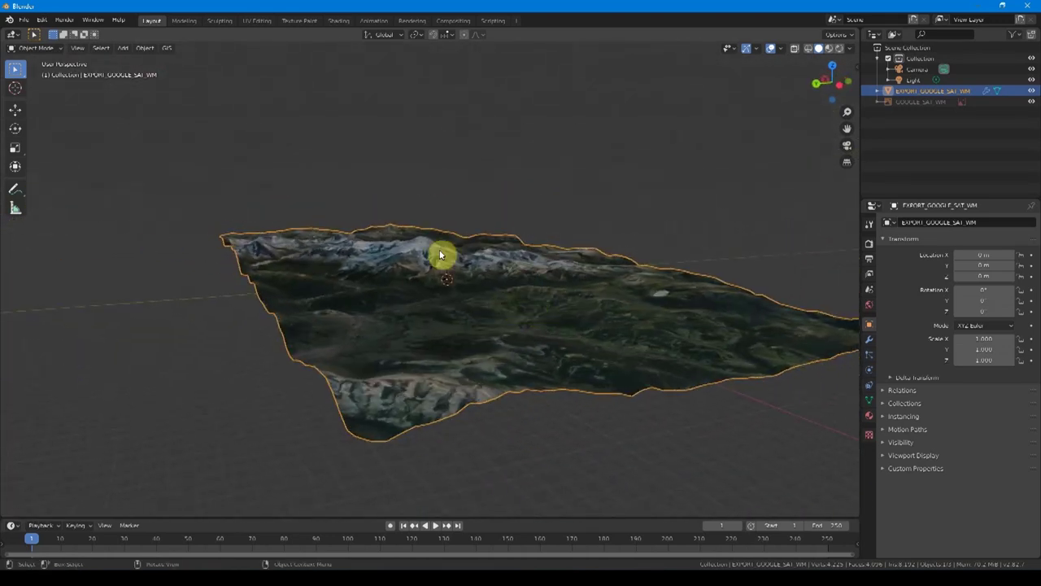
# Inspect the terrain from several angles, checking its dimensions in the N sidebar, and reselect it
pyautogui.moveTo(579, 331)
pyautogui.mouseDown(button='middle')
pyautogui.moveTo(610, 335)
pyautogui.moveTo(539, 349)
pyautogui.moveTo(588, 330)
pyautogui.moveTo(564, 339)
pyautogui.moveTo(577, 333)
pyautogui.mouseUp(button='middle')
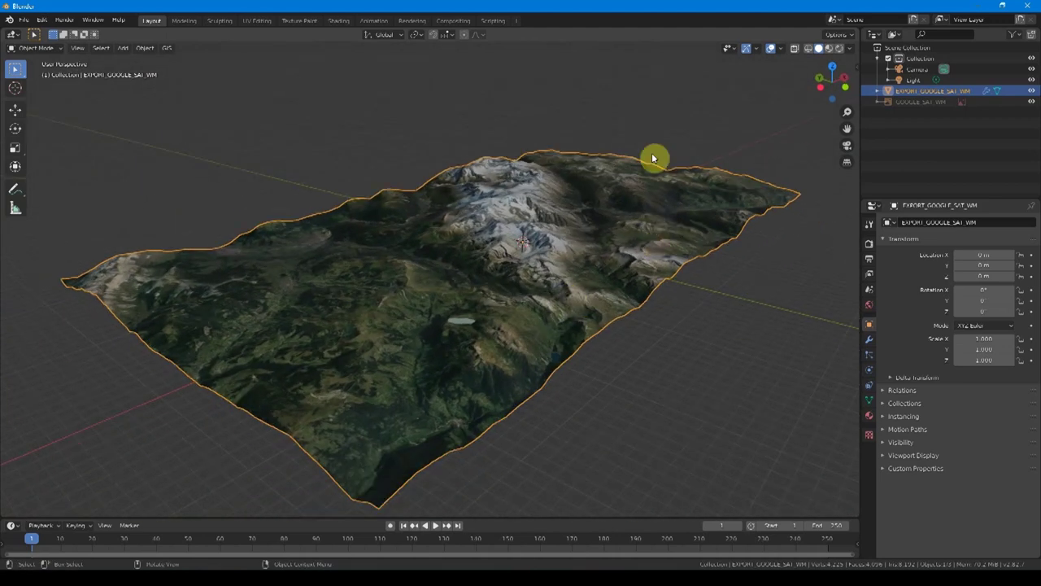
pyautogui.press('n')
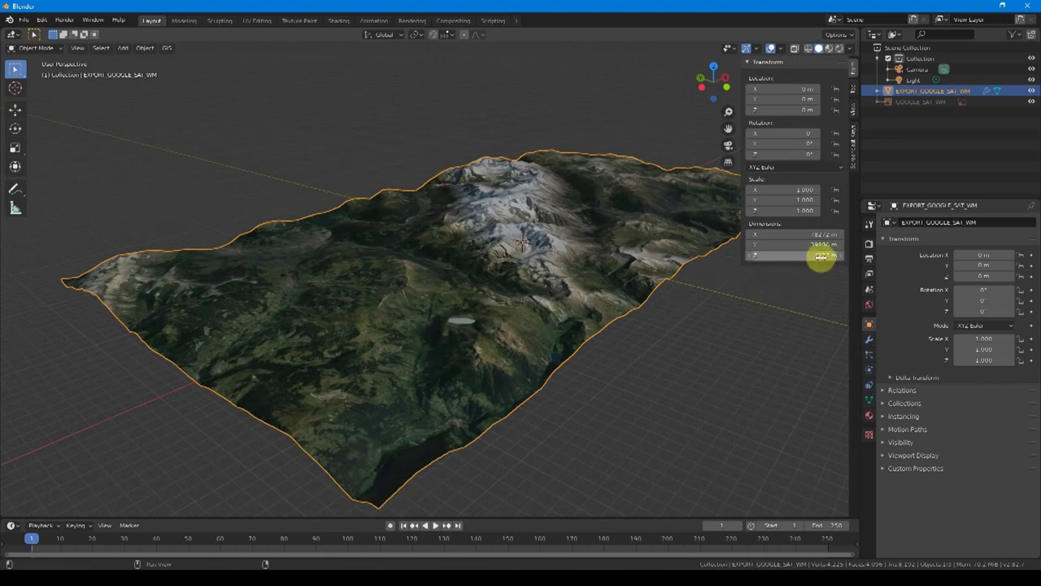
pyautogui.moveTo(778, 281)
pyautogui.mouseDown(button='middle')
pyautogui.moveTo(685, 341)
pyautogui.moveTo(616, 298)
pyautogui.moveTo(681, 271)
pyautogui.moveTo(587, 320)
pyautogui.mouseUp(button='middle')
pyautogui.press('n')
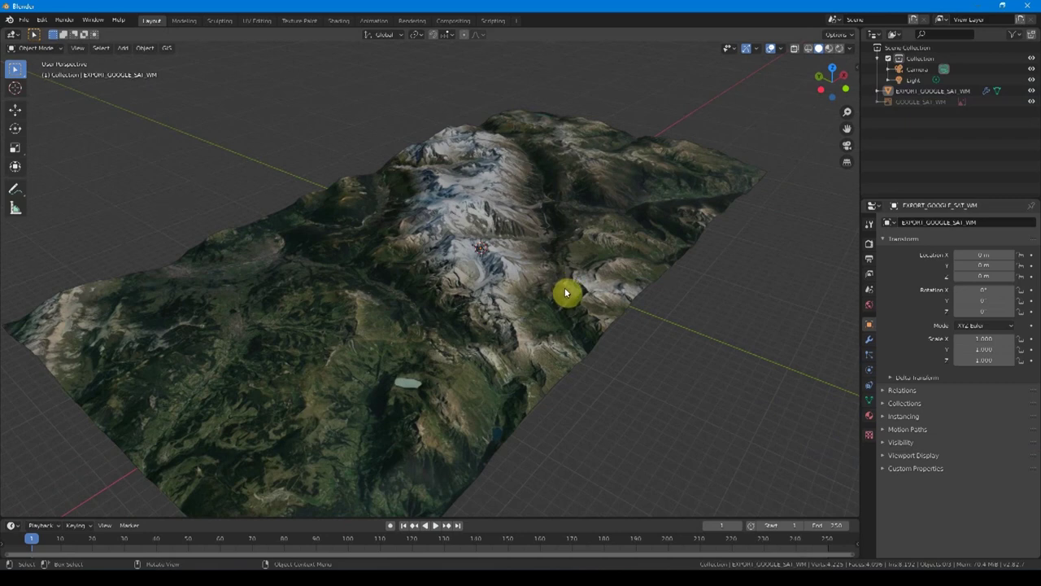
pyautogui.moveTo(525, 309)
pyautogui.mouseDown(button='middle')
pyautogui.moveTo(532, 298)
pyautogui.moveTo(524, 305)
pyautogui.mouseUp(button='middle')
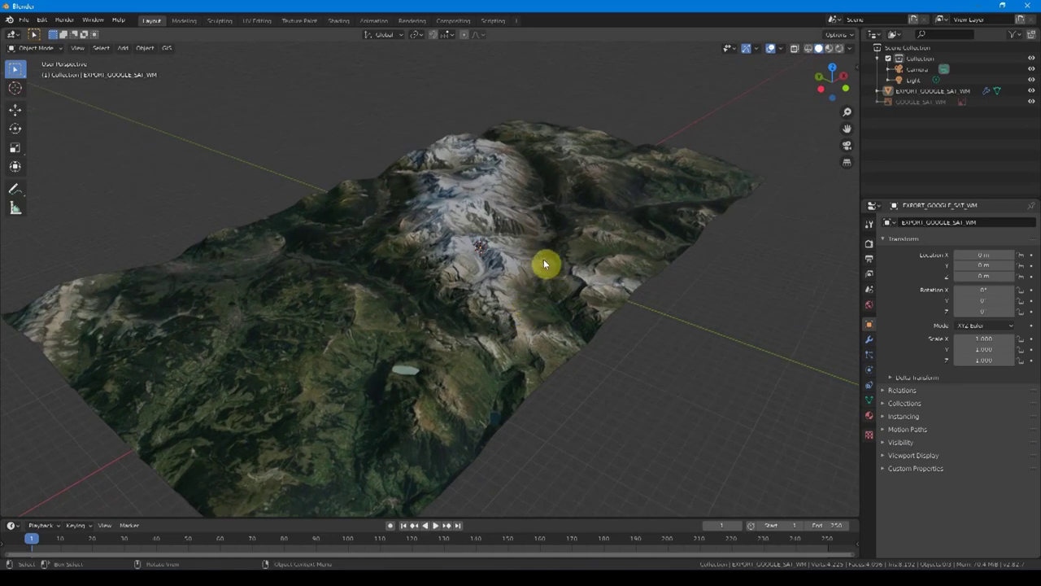
pyautogui.click(534, 229)
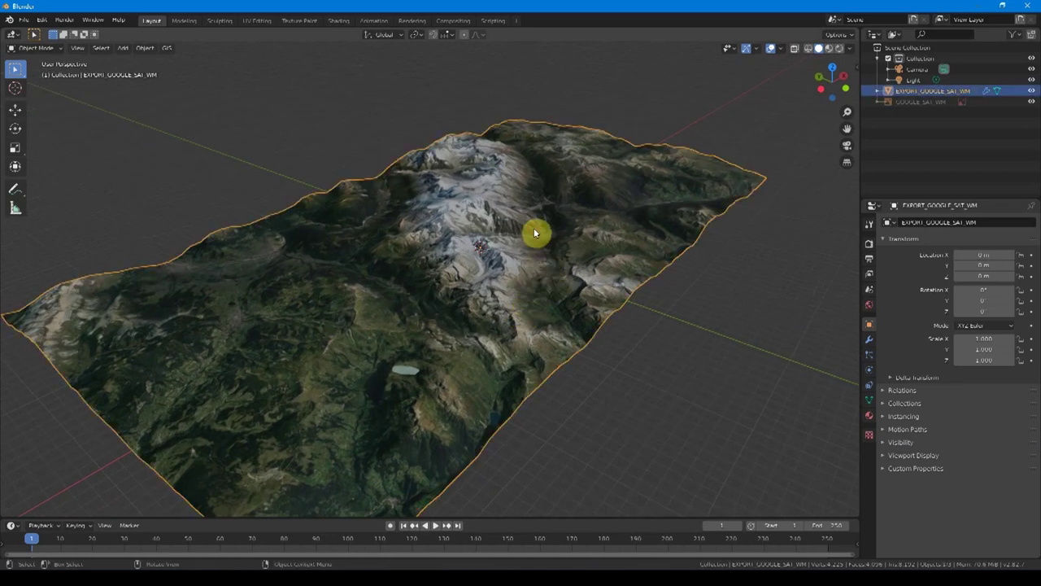
# Set the DEM Displace modifier strength to 2, after first trying 5
pyautogui.click(869, 339)
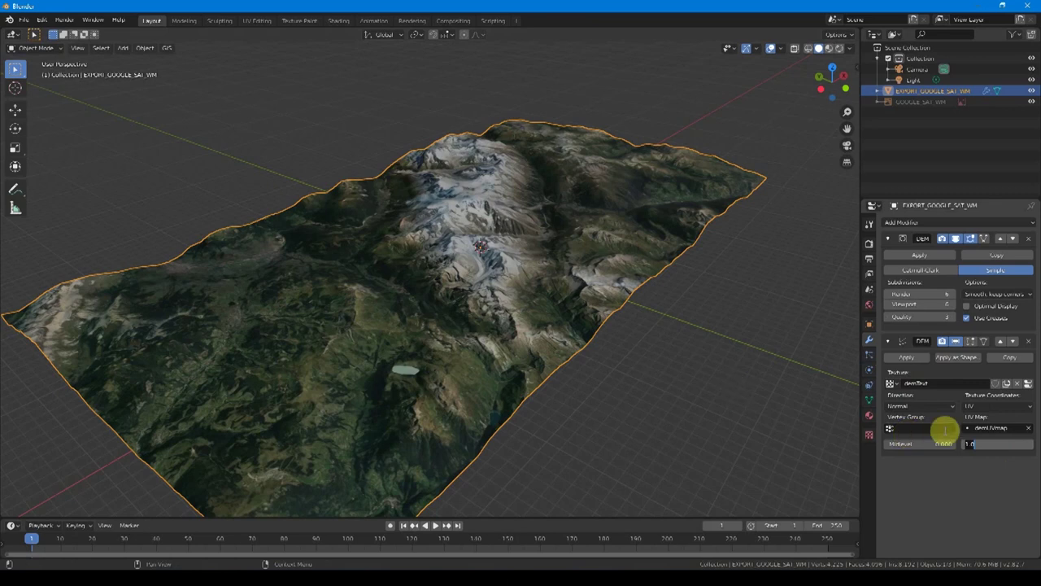
pyautogui.write('5')
pyautogui.press('Return')
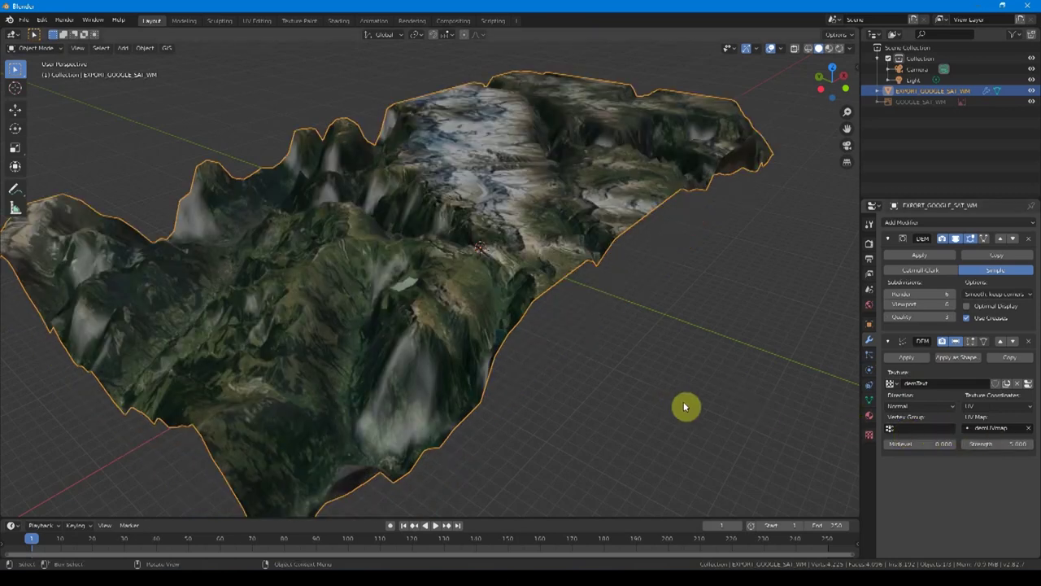
pyautogui.write('2')
pyautogui.press('Return')
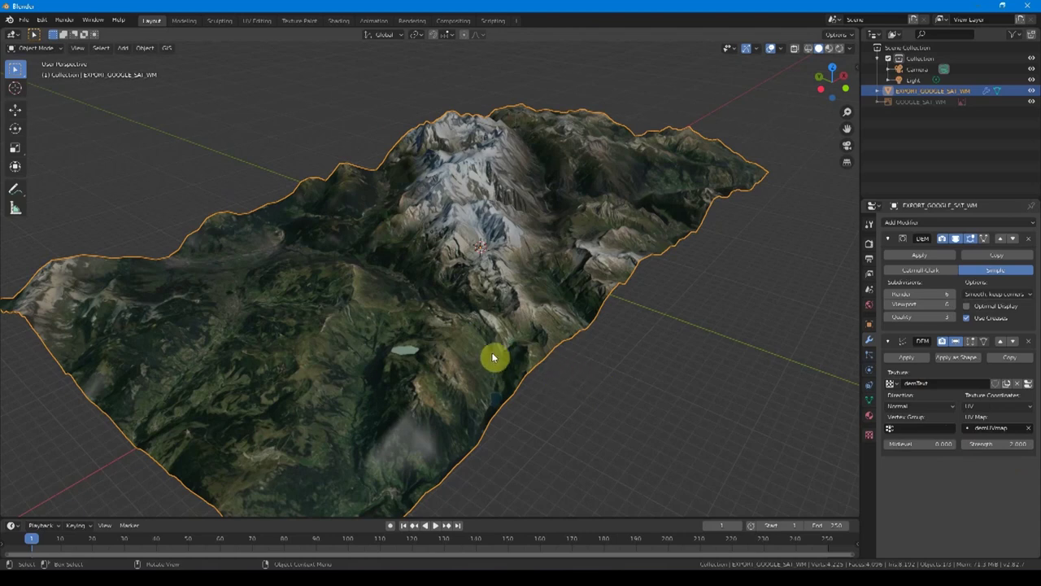
pyautogui.moveTo(492, 356); pyautogui.dragTo(489, 359, button='middle')
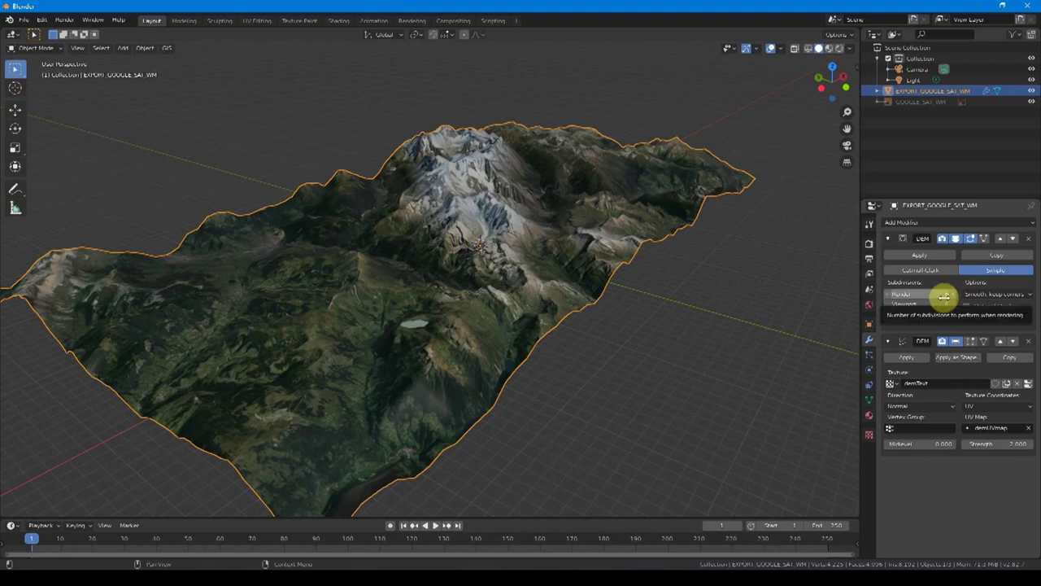
# Set the Subdivision render level to 6 and enter Edit Mode on the terrain
pyautogui.moveTo(927, 294); pyautogui.dragTo(927, 304)
pyautogui.moveTo(578, 266); pyautogui.dragTo(531, 275, button='middle')
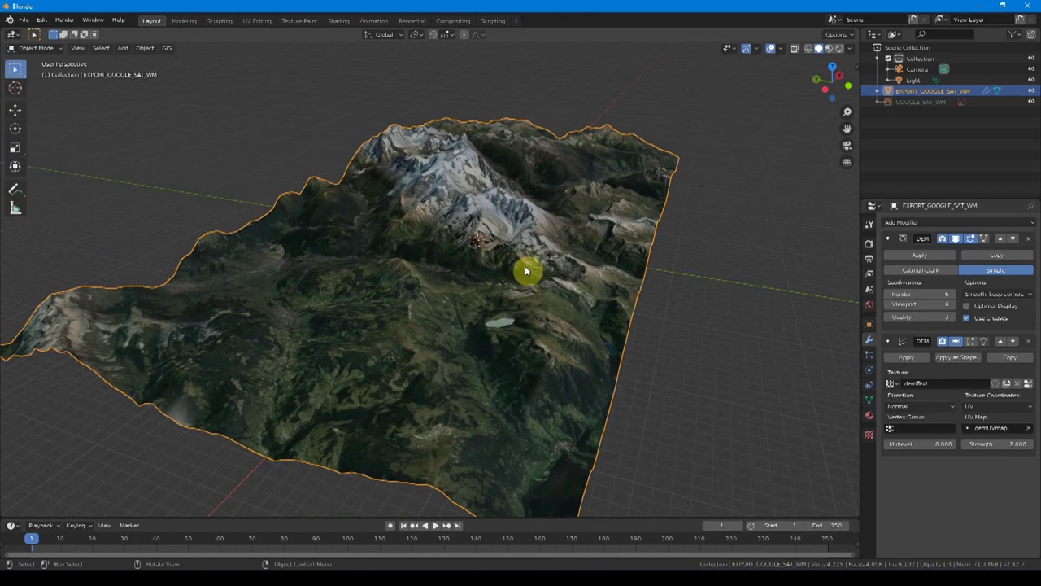
pyautogui.press('Tab')
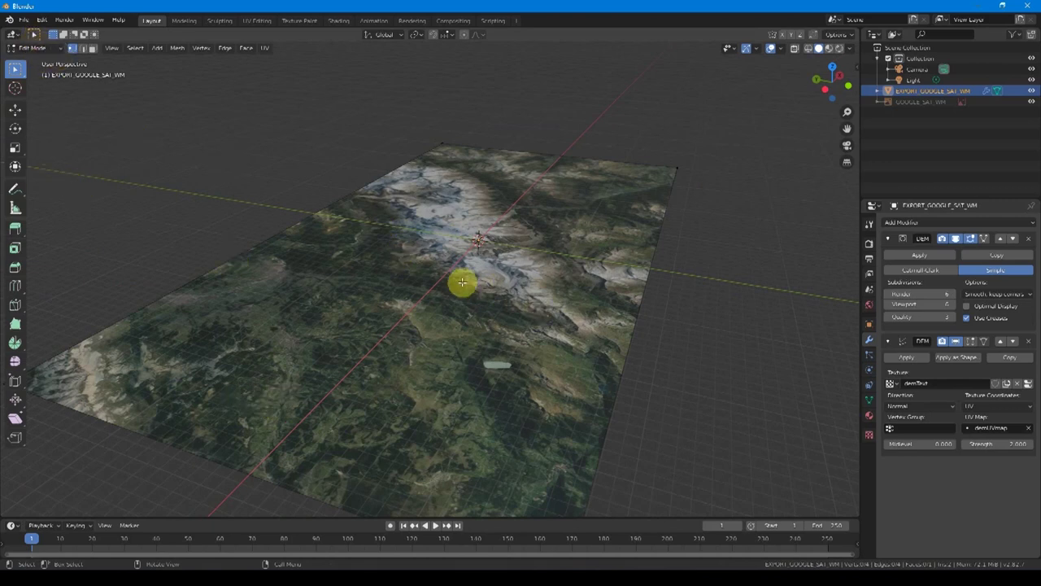
# Select all terrain geometry, subdivide it twice, and check the displacement in Object Mode
pyautogui.click(92, 47)
pyautogui.press('a')
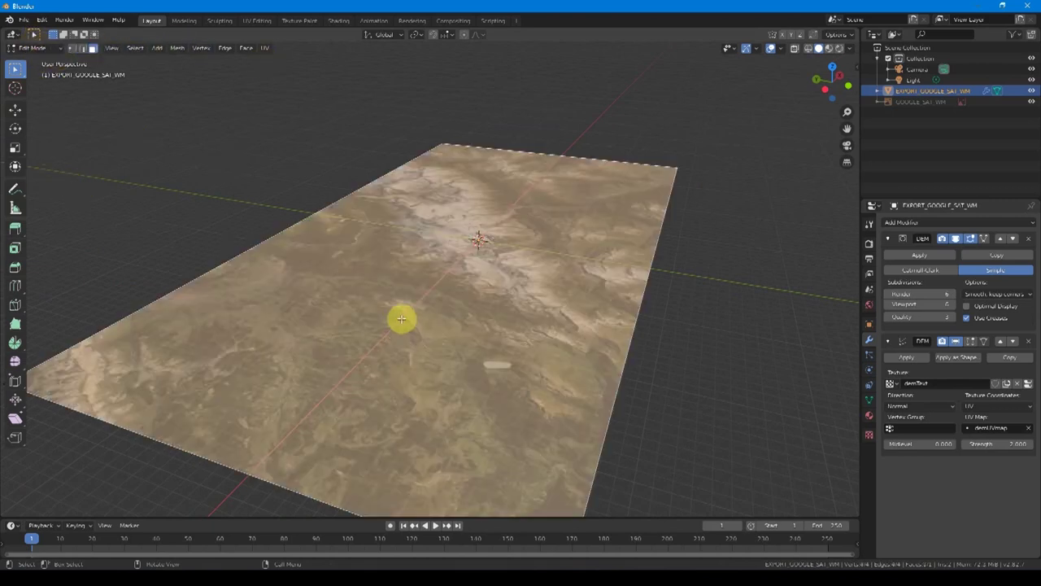
pyautogui.rightClick(401, 319)
pyautogui.click(362, 340)
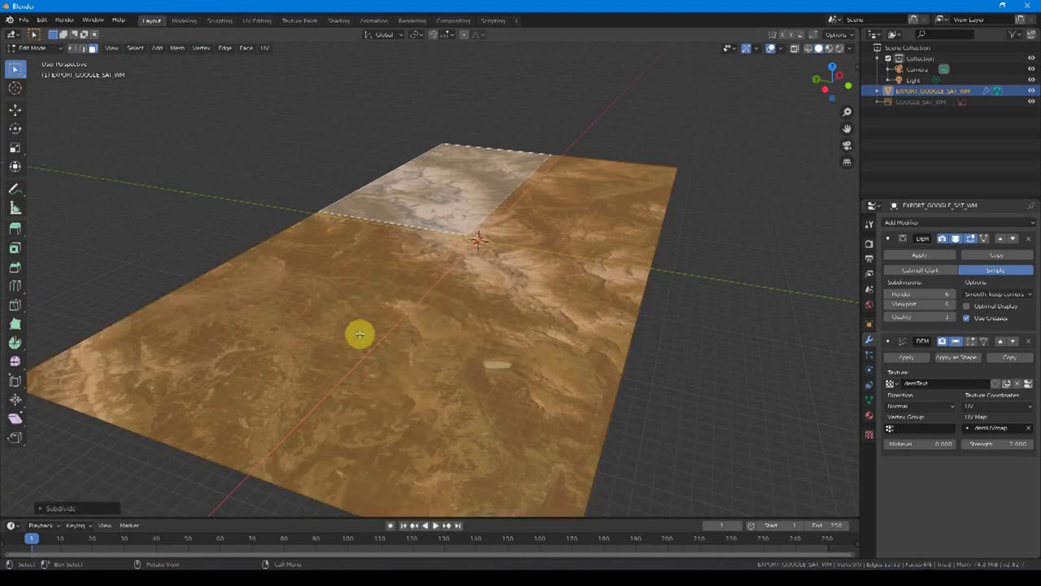
pyautogui.rightClick(425, 300)
pyautogui.click(425, 302)
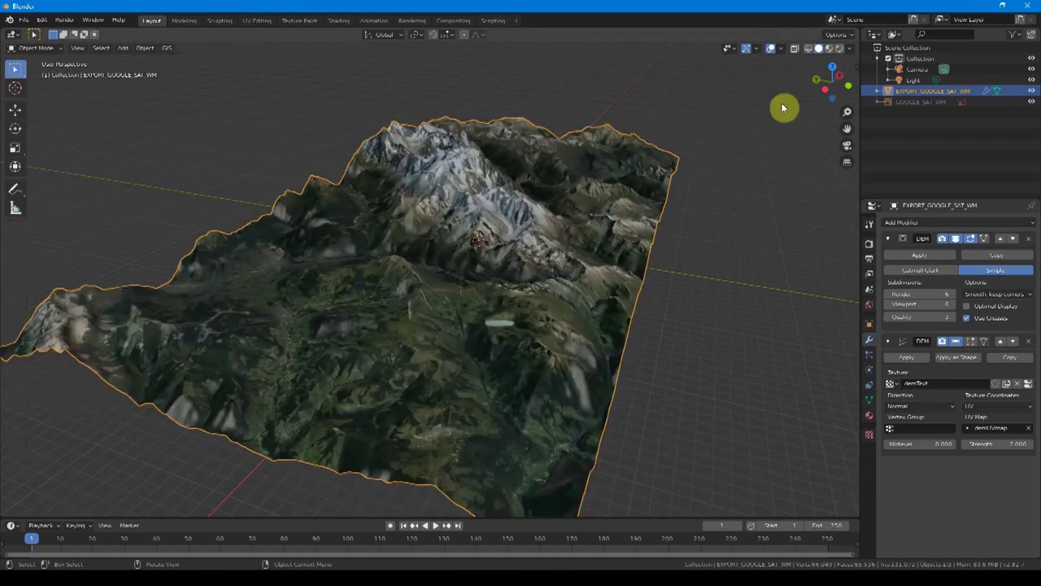
pyautogui.press('Tab')
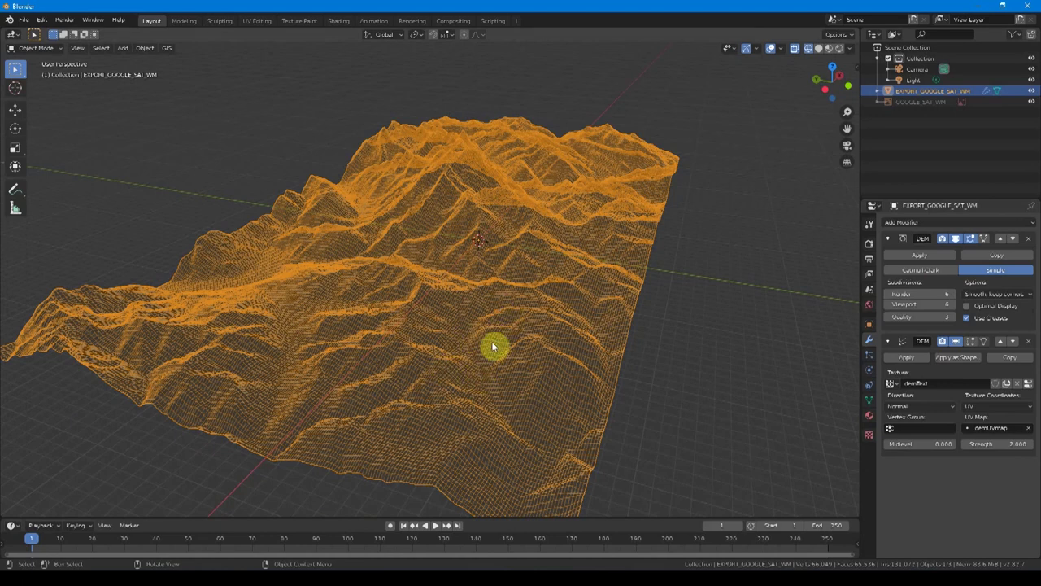
# Subdivide the terrain once more and view it in Material Preview with its satellite texture
pyautogui.press('Tab')
pyautogui.rightClick(488, 310)
pyautogui.click(484, 306)
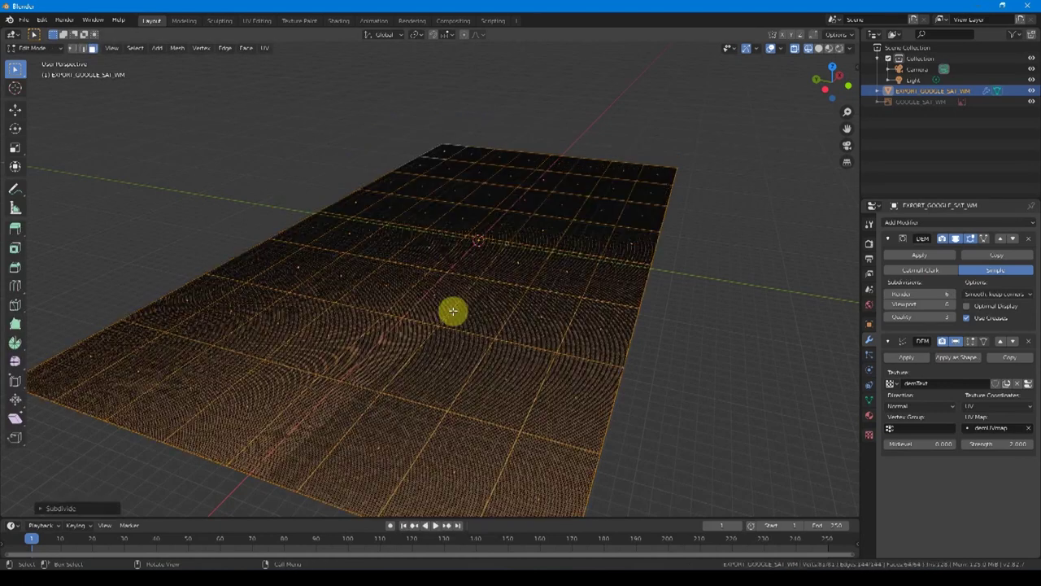
pyautogui.press('Tab')
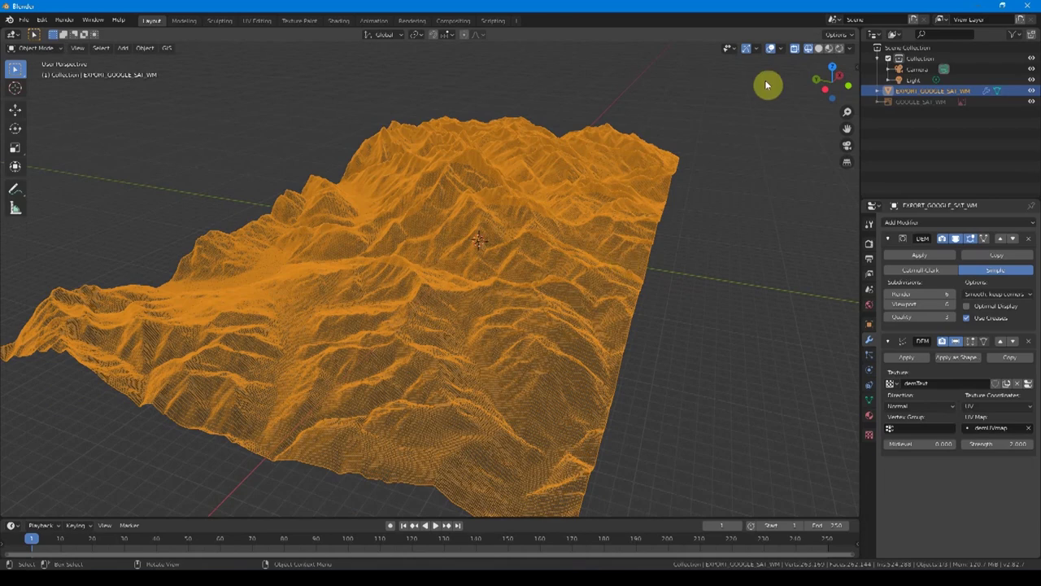
pyautogui.click(828, 48)
pyautogui.moveTo(586, 279)
pyautogui.mouseDown(button='middle')
pyautogui.moveTo(516, 309)
pyautogui.moveTo(457, 302)
pyautogui.moveTo(432, 168)
pyautogui.mouseUp(button='middle')
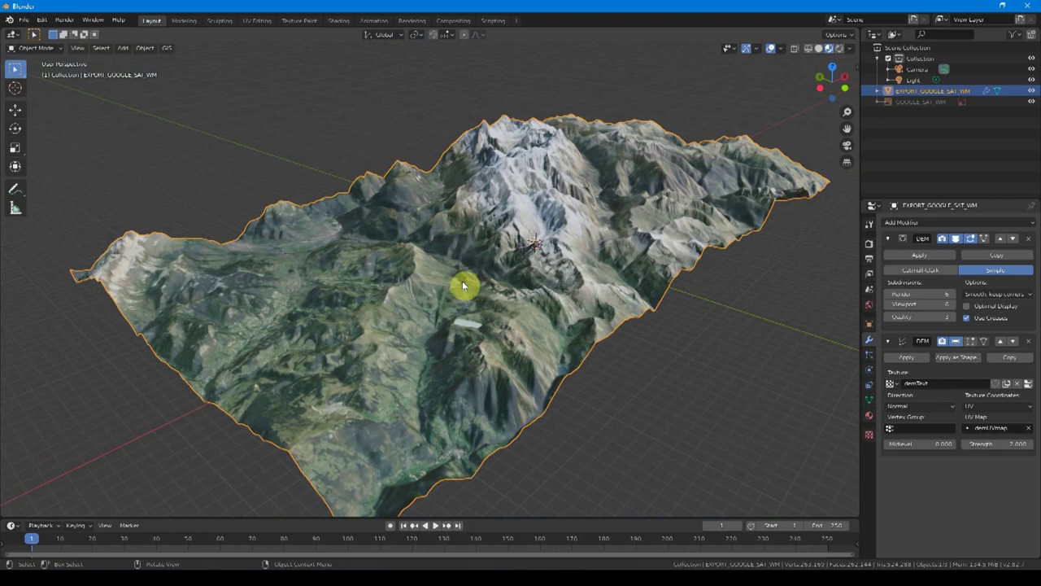
# Start a new General scene and load the Google Satellite basemap
pyautogui.click(22, 19)
pyautogui.moveTo(49, 31)
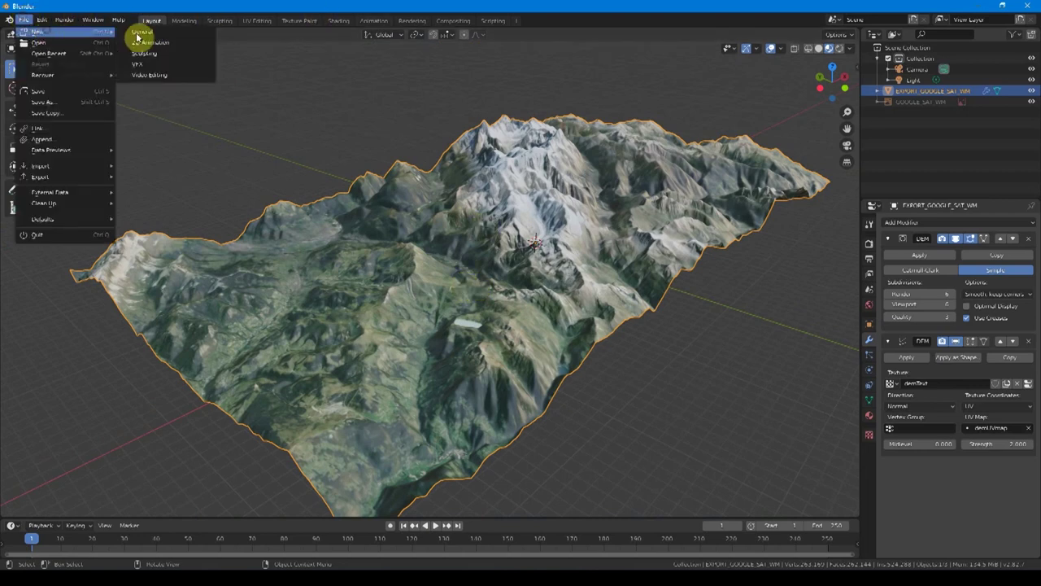
pyautogui.click(138, 32)
pyautogui.click(558, 297)
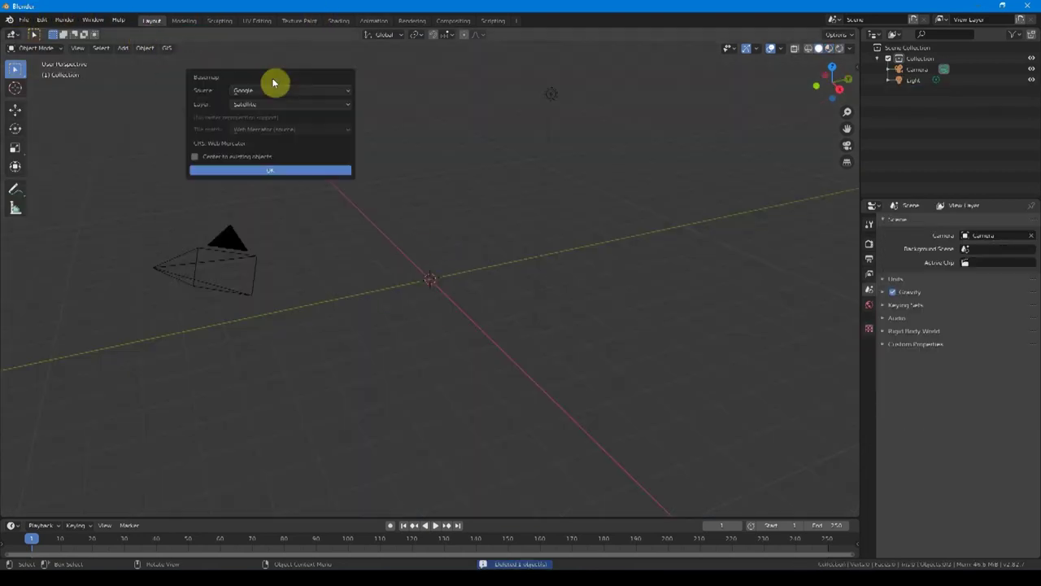
pyautogui.click(270, 170)
# Search for the river city and pan and zoom the basemap over it
pyautogui.press('g')
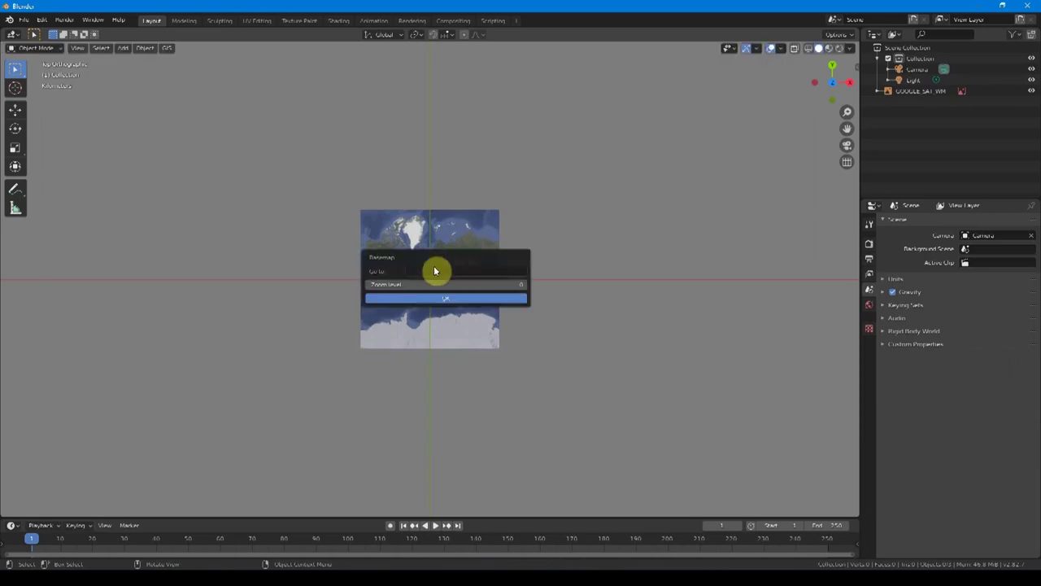
pyautogui.click(440, 270)
pyautogui.write('nantes')
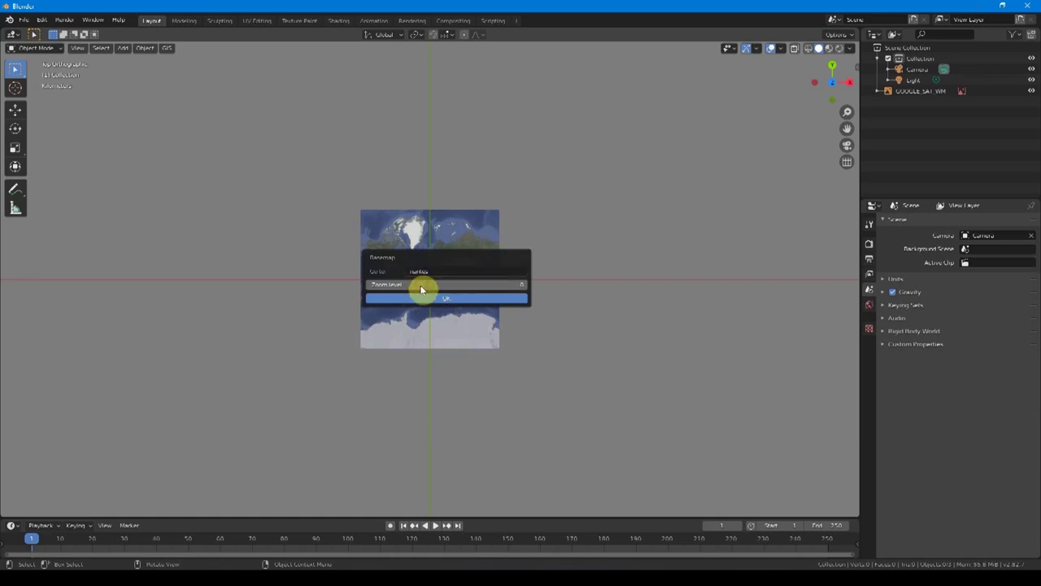
pyautogui.click(452, 298)
pyautogui.moveTo(453, 286)
pyautogui.mouseDown()
pyautogui.moveTo(488, 355)
pyautogui.moveTo(488, 203)
pyautogui.moveTo(566, 232)
pyautogui.mouseUp()
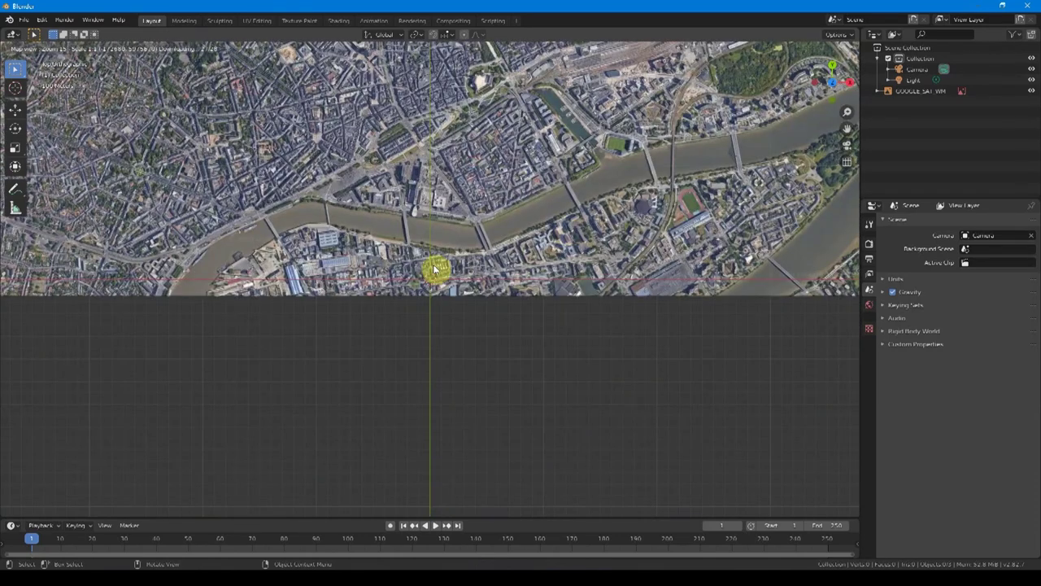
pyautogui.moveTo(446, 267); pyautogui.dragTo(407, 249)
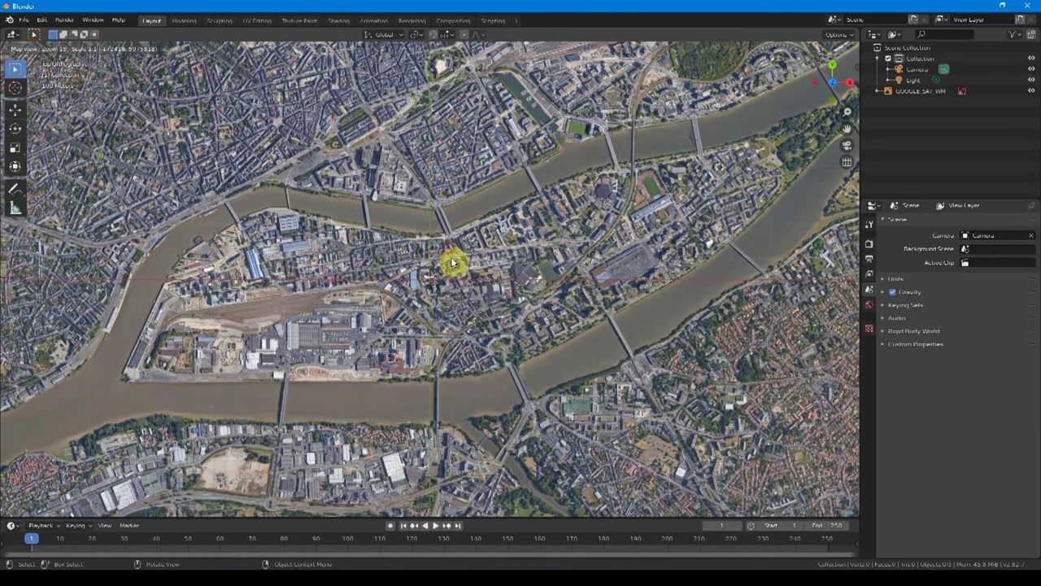
pyautogui.moveTo(453, 260); pyautogui.dragTo(434, 274)
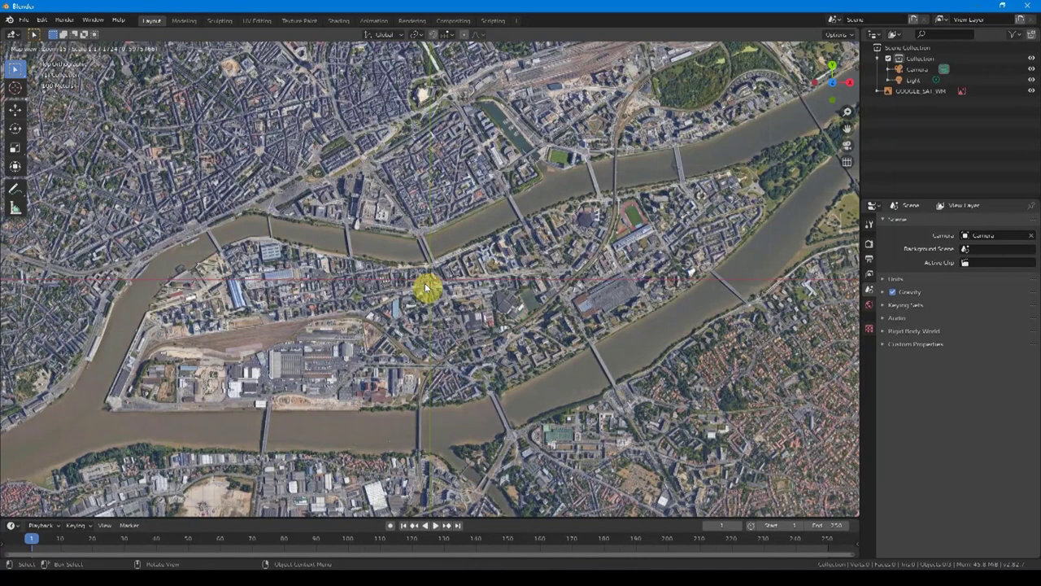
pyautogui.scroll(-1, 425, 286)
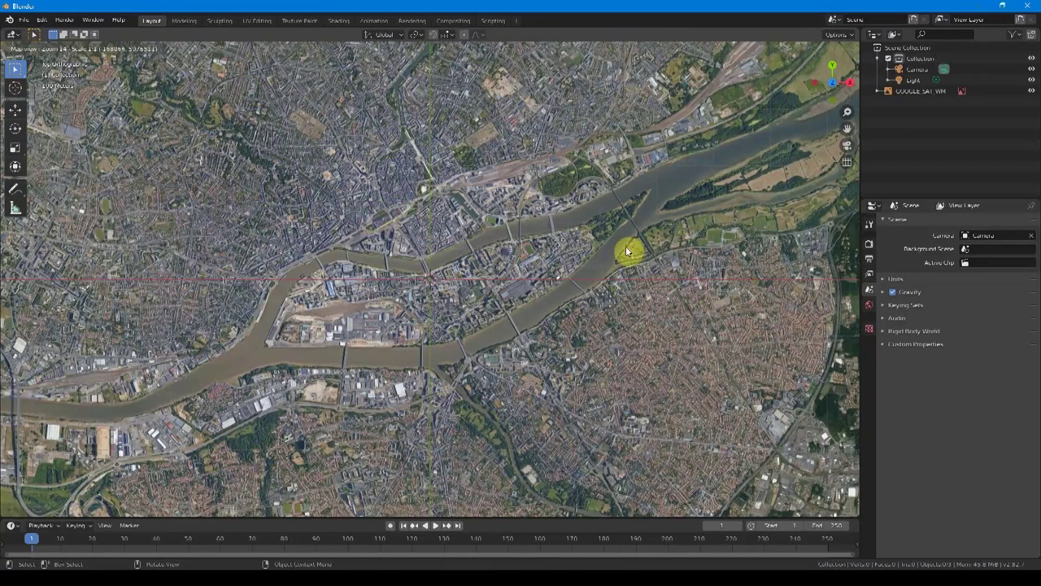
pyautogui.scroll(1, 309, 318)
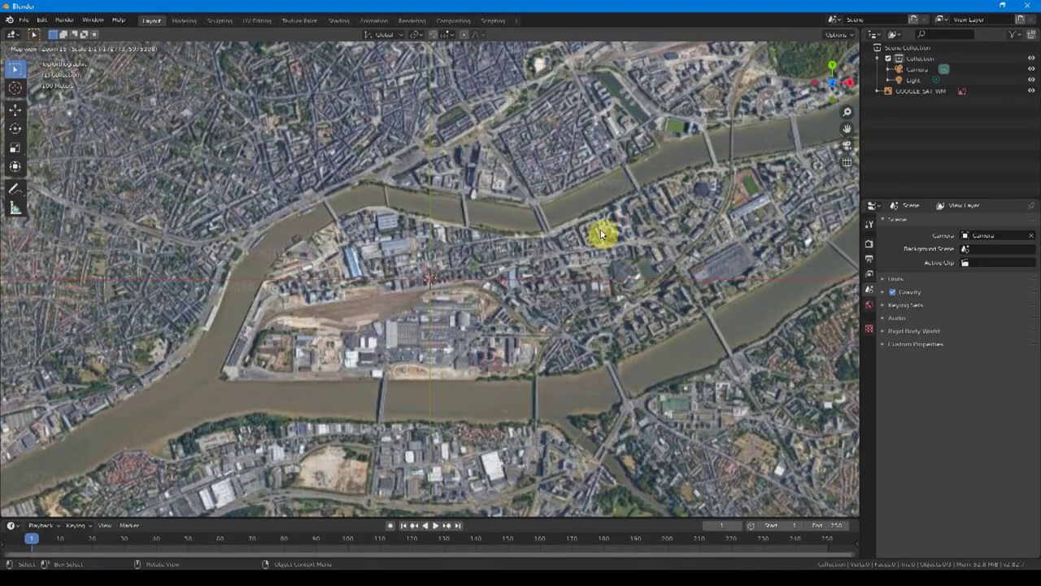
# Frame the river island and export the view as the textured plane EXPORT_GOOGLE_SAT_WM
pyautogui.moveTo(539, 291)
pyautogui.mouseDown(button='middle')
pyautogui.moveTo(472, 295)
pyautogui.moveTo(499, 314)
pyautogui.moveTo(507, 356)
pyautogui.mouseUp(button='middle')
pyautogui.moveTo(437, 315); pyautogui.dragTo(437, 344, button='middle')
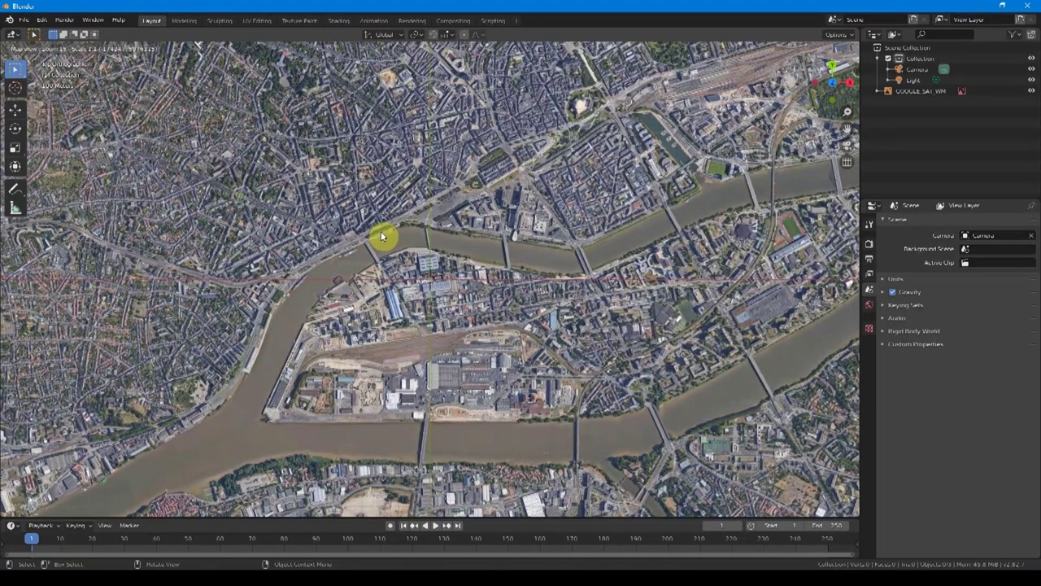
pyautogui.press('e')
pyautogui.moveTo(415, 293); pyautogui.dragTo(463, 225, button='middle')
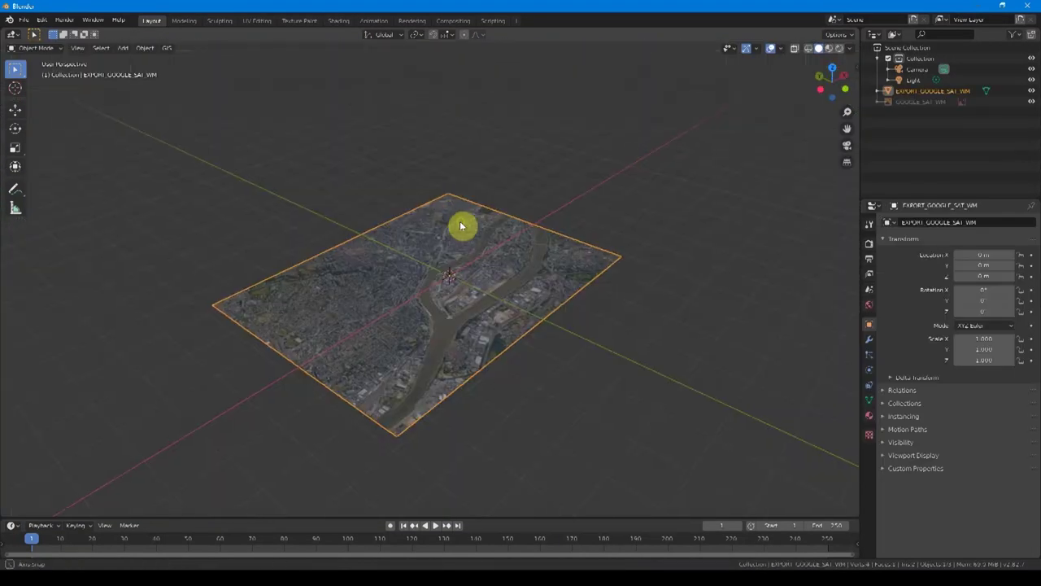
# Fetch SRTM elevation for the plane and check its roughly 55 m height from Front view
pyautogui.click(170, 51)
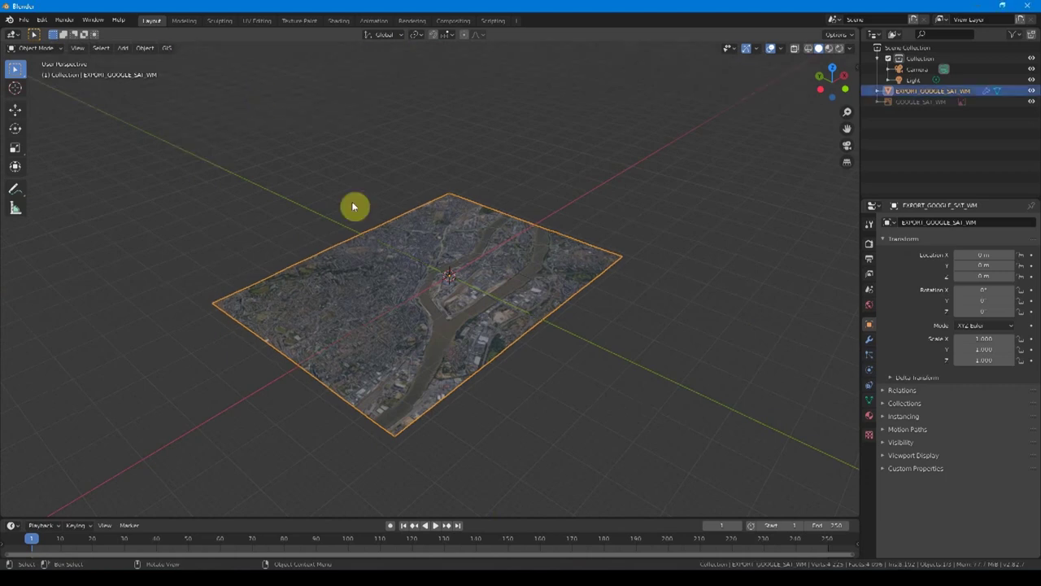
pyautogui.moveTo(480, 304)
pyautogui.mouseDown(button='middle')
pyautogui.moveTo(500, 269)
pyautogui.moveTo(504, 276)
pyautogui.moveTo(426, 304)
pyautogui.moveTo(385, 299)
pyautogui.mouseUp(button='middle')
pyautogui.press('KP_1')
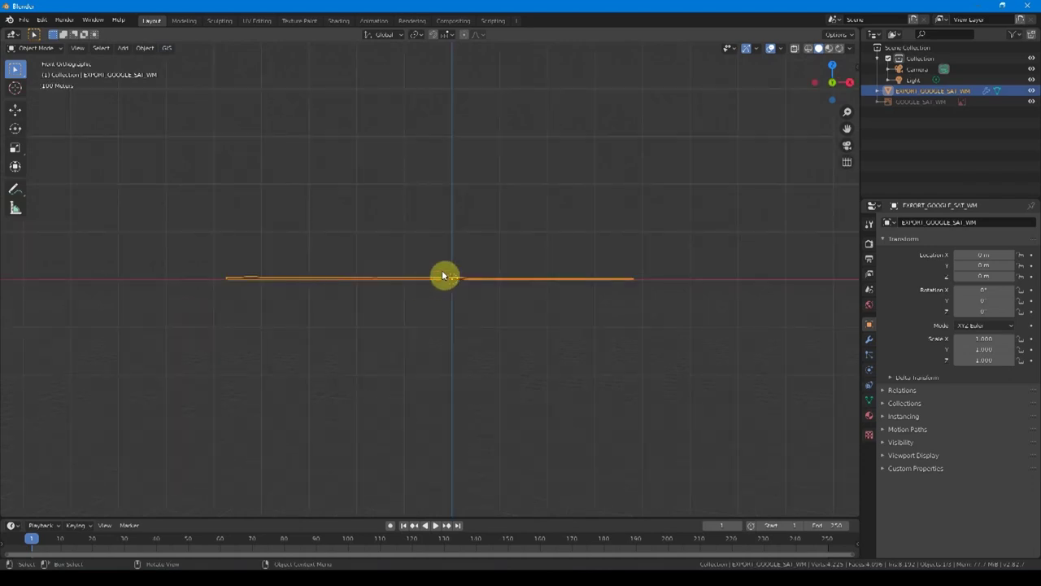
pyautogui.scroll(1, 640, 194)
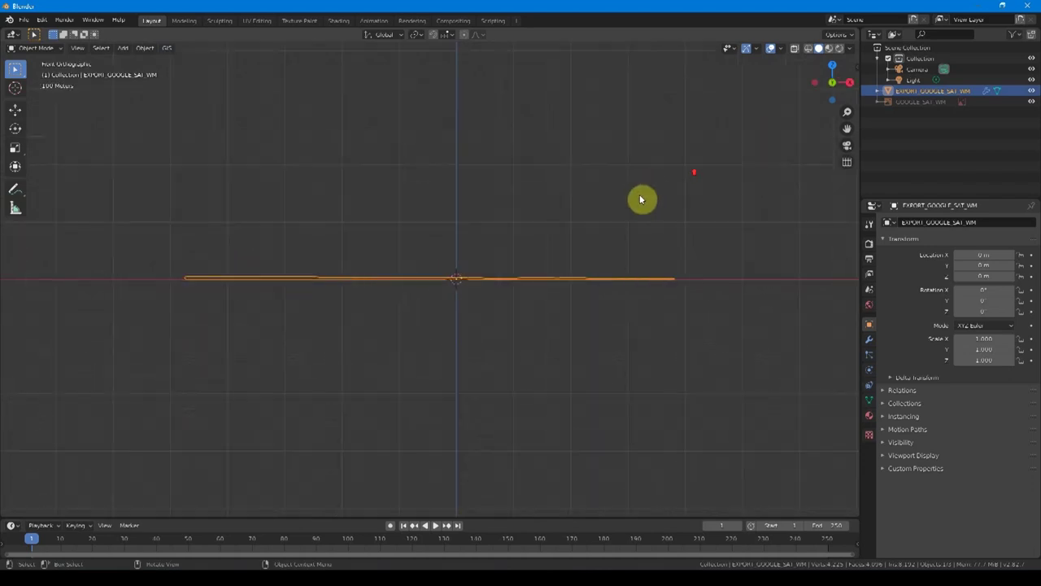
pyautogui.press('n')
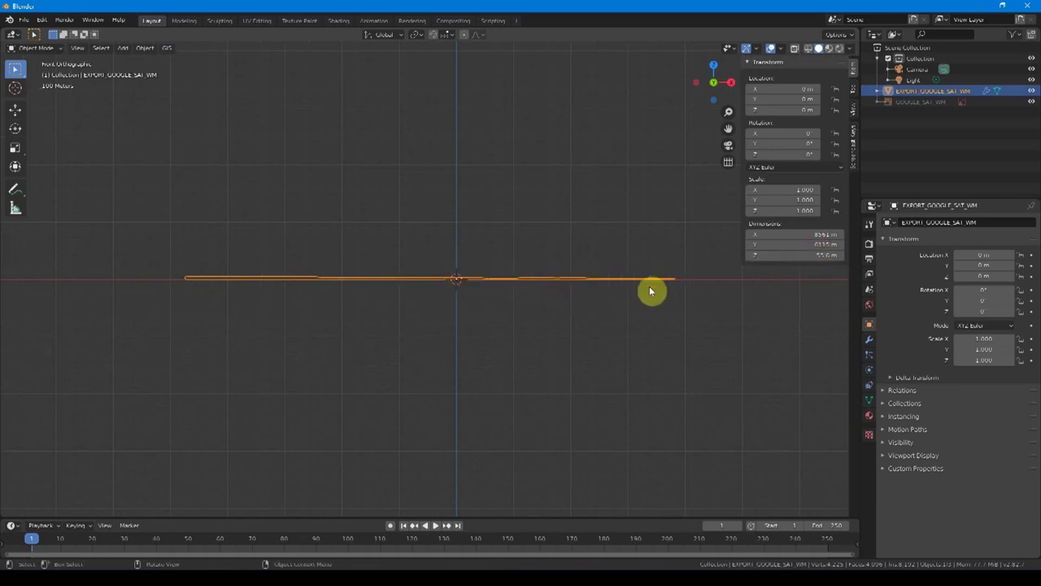
pyautogui.moveTo(545, 288)
pyautogui.mouseDown(button='middle')
pyautogui.moveTo(477, 320)
pyautogui.moveTo(525, 338)
pyautogui.moveTo(516, 323)
pyautogui.mouseUp(button='middle')
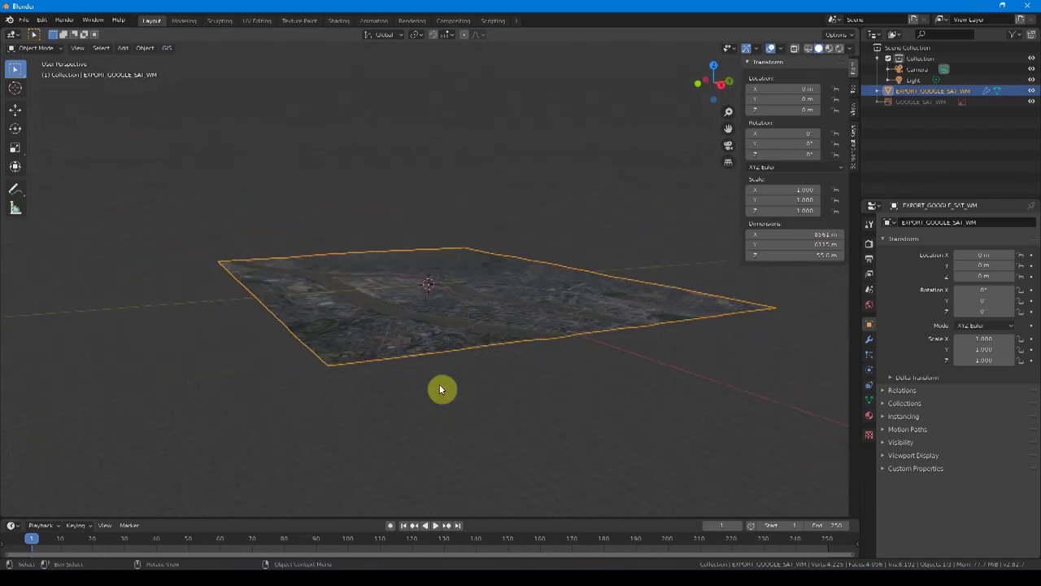
pyautogui.moveTo(439, 317)
pyautogui.mouseDown(button='middle')
pyautogui.moveTo(577, 353)
pyautogui.moveTo(460, 321)
pyautogui.moveTo(568, 379)
pyautogui.moveTo(480, 302)
pyautogui.mouseUp(button='middle')
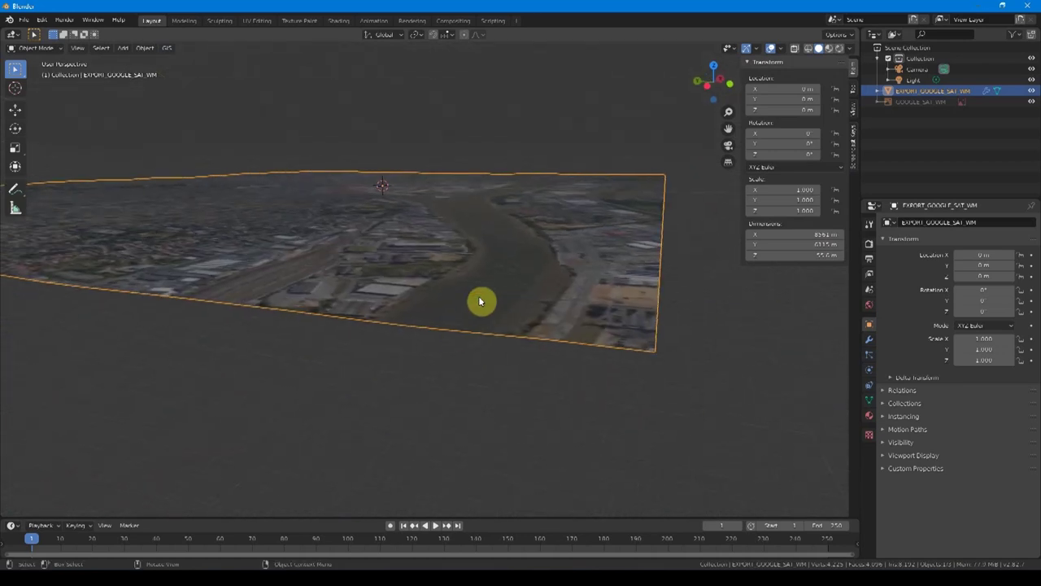
pyautogui.click(869, 339)
# Set the Displace modifier strength to 5.000 and orbit to inspect the taller city relief
pyautogui.press('Return')
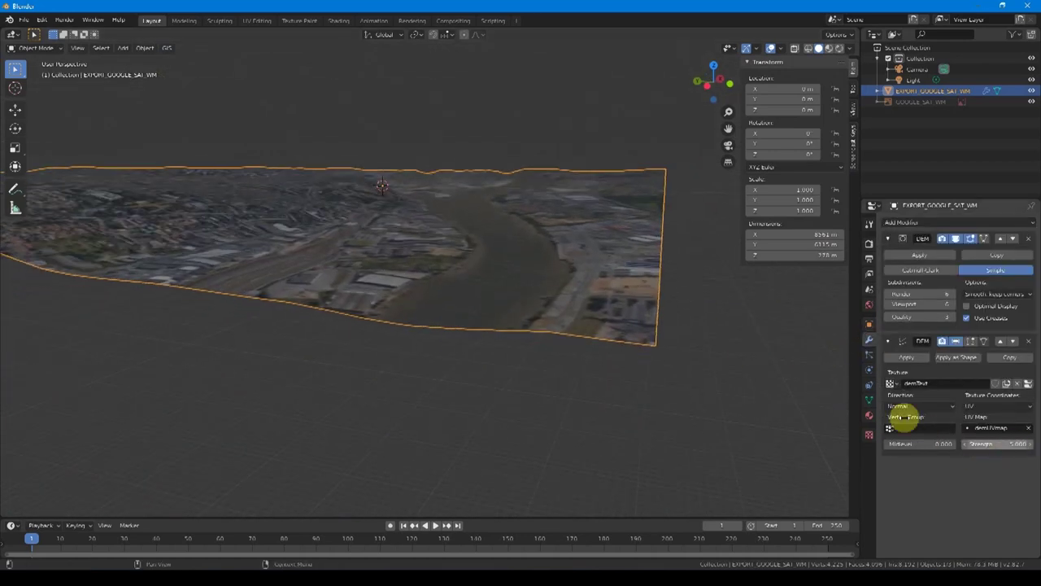
pyautogui.moveTo(481, 318)
pyautogui.mouseDown(button='middle')
pyautogui.moveTo(524, 294)
pyautogui.moveTo(455, 296)
pyautogui.moveTo(572, 309)
pyautogui.moveTo(532, 318)
pyautogui.moveTo(452, 302)
pyautogui.moveTo(355, 220)
pyautogui.moveTo(417, 231)
pyautogui.moveTo(350, 226)
pyautogui.mouseUp(button='middle')
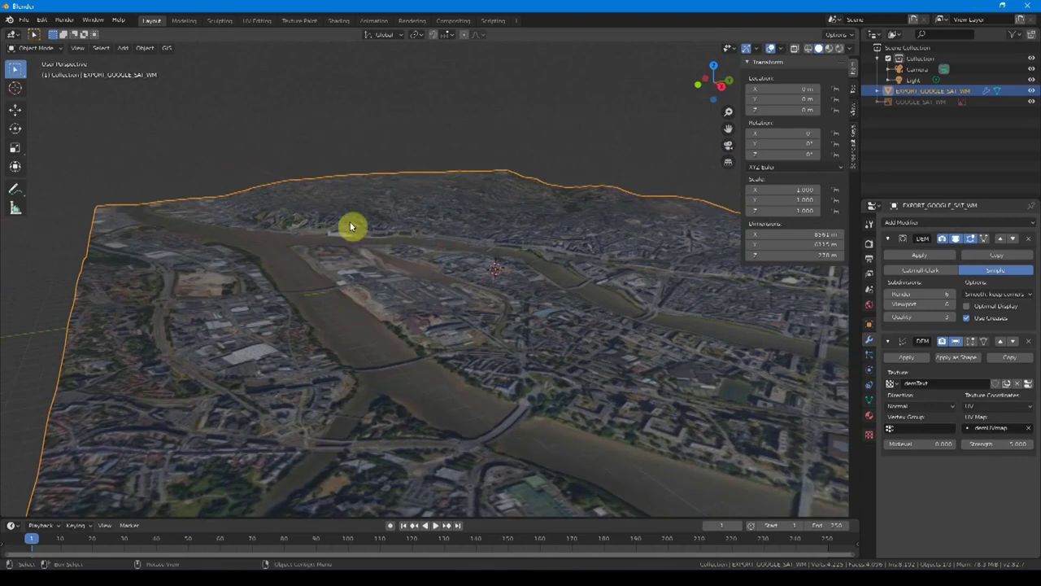
pyautogui.moveTo(533, 336)
pyautogui.mouseDown(button='middle')
pyautogui.moveTo(611, 411)
pyautogui.moveTo(564, 398)
pyautogui.moveTo(606, 374)
pyautogui.moveTo(550, 379)
pyautogui.moveTo(524, 352)
pyautogui.mouseUp(button='middle')
pyautogui.moveTo(554, 396)
pyautogui.mouseDown(button='middle')
pyautogui.moveTo(490, 390)
pyautogui.moveTo(518, 390)
pyautogui.mouseUp(button='middle')
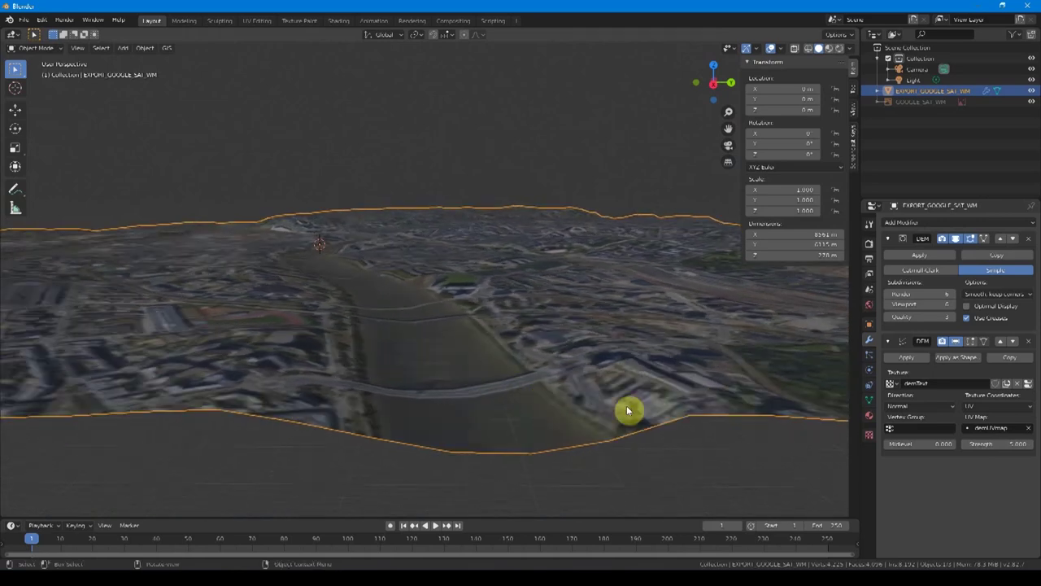
pyautogui.moveTo(665, 399)
pyautogui.mouseDown(button='middle')
pyautogui.moveTo(499, 398)
pyautogui.moveTo(609, 390)
pyautogui.moveTo(562, 400)
pyautogui.moveTo(572, 353)
pyautogui.moveTo(553, 395)
pyautogui.moveTo(525, 358)
pyautogui.moveTo(491, 349)
pyautogui.moveTo(470, 369)
pyautogui.moveTo(455, 367)
pyautogui.moveTo(324, 282)
pyautogui.moveTo(829, 52)
pyautogui.mouseUp(button='middle')
pyautogui.scroll(-5, 588, 309)
pyautogui.scroll(5, 499, 257)
pyautogui.moveTo(500, 258)
pyautogui.mouseDown(button='middle')
pyautogui.moveTo(365, 366)
pyautogui.moveTo(391, 284)
pyautogui.moveTo(414, 296)
pyautogui.mouseUp(button='middle')
# Enable the wireframe overlay and view the demTex image texture settings for srtm_bgs.tif
pyautogui.click(780, 48)
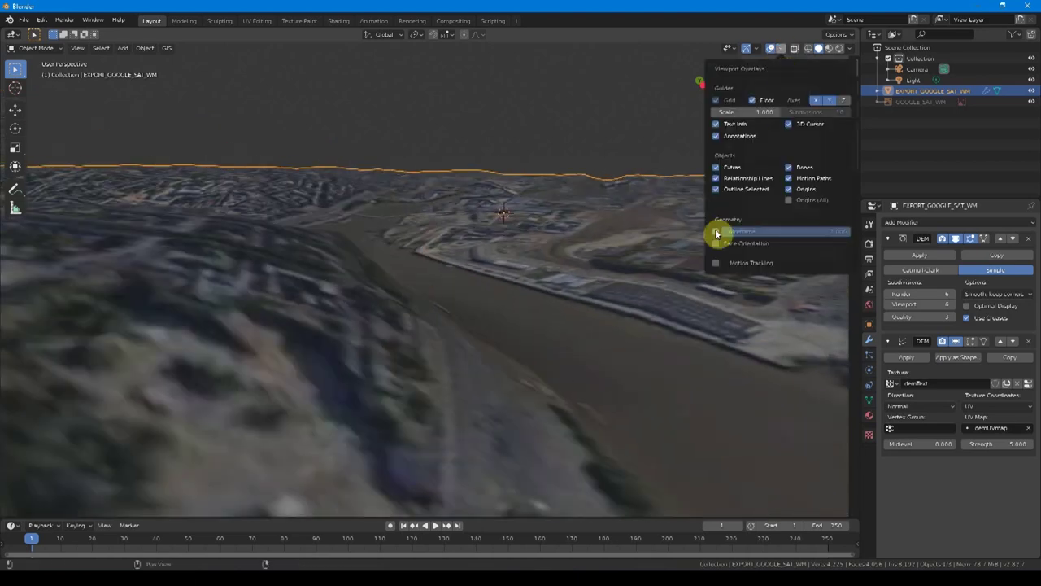
pyautogui.click(719, 234)
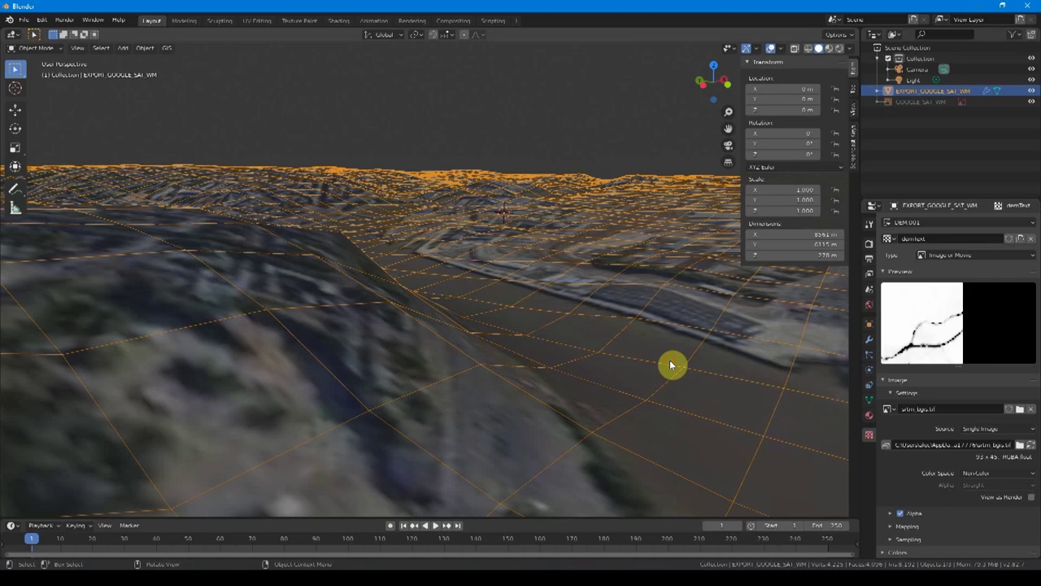
pyautogui.press('Tab')
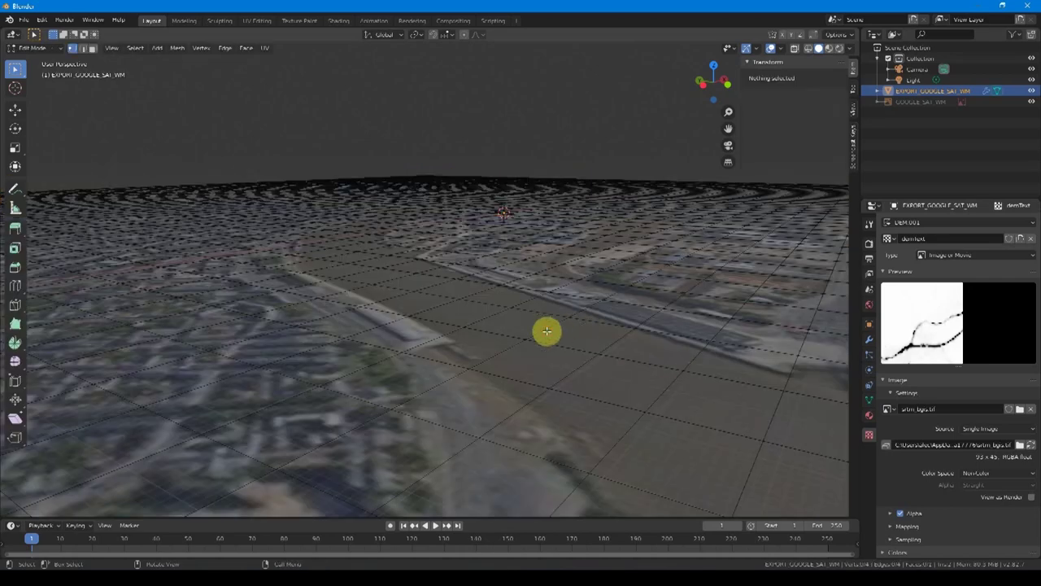
# Subdivide the whole terrain mesh once more and return to Object Mode
pyautogui.press('a')
pyautogui.rightClick(413, 312)
pyautogui.click(413, 311)
pyautogui.press('Tab')
pyautogui.scroll(-5, 529, 387)
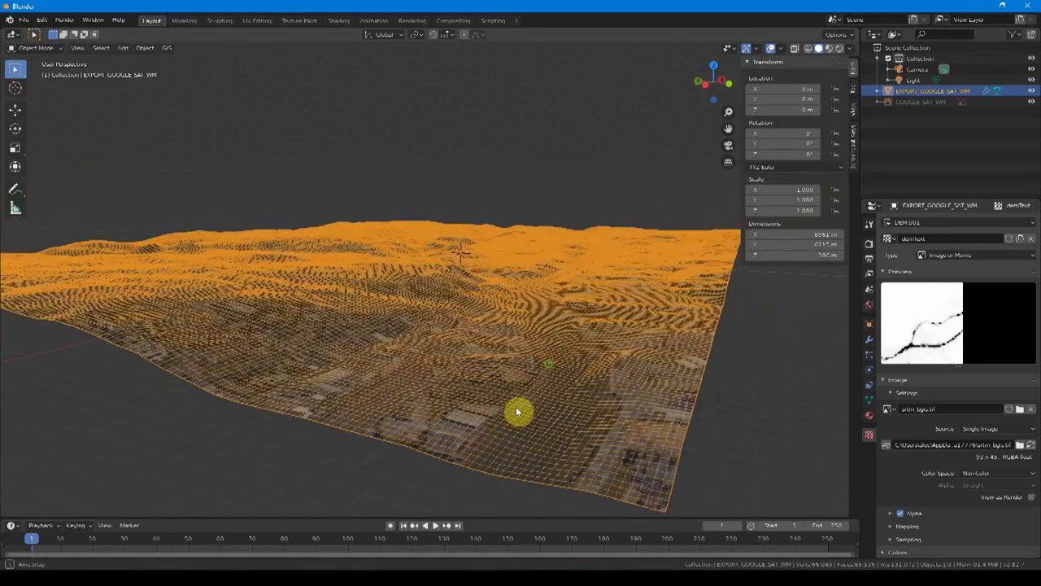
pyautogui.scroll(-1, 549, 399)
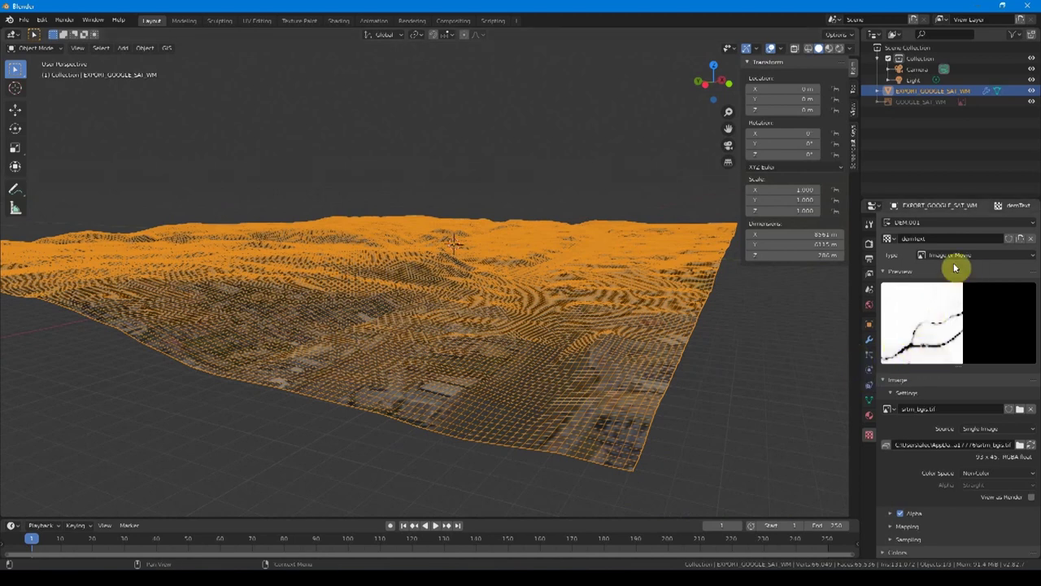
pyautogui.scroll(-1, 935, 464)
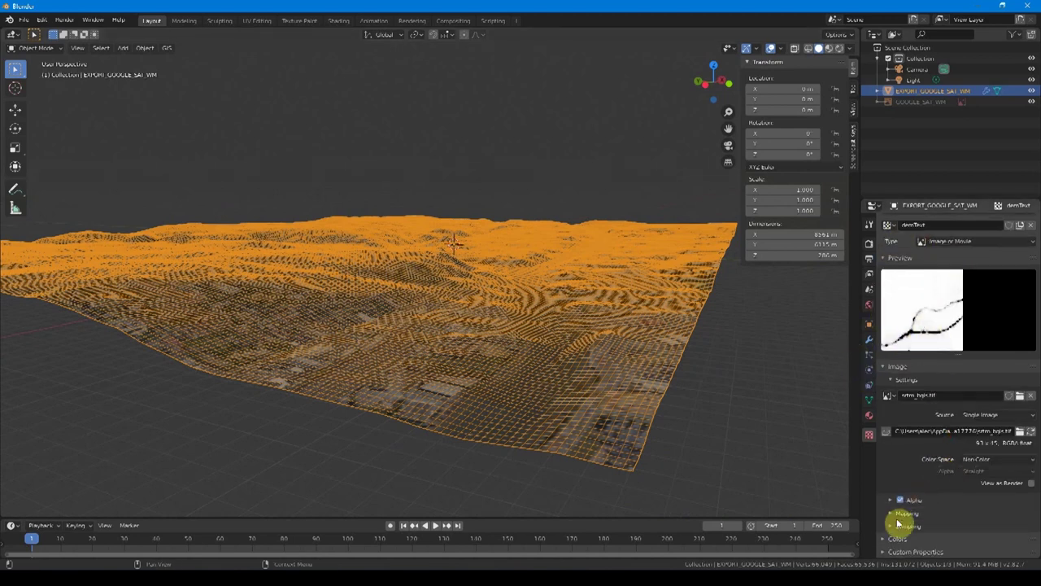
# Compare the terrain with elevation image Interpolation off in Material Preview, then re-enable Interpolation
pyautogui.click(892, 527)
pyautogui.scroll(-4, 935, 524)
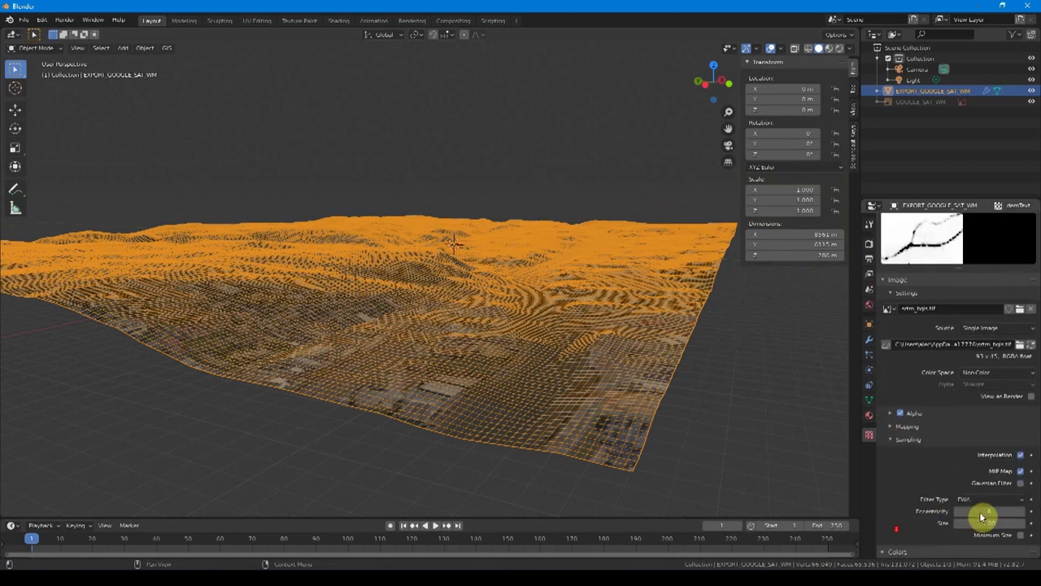
pyautogui.click(1021, 456)
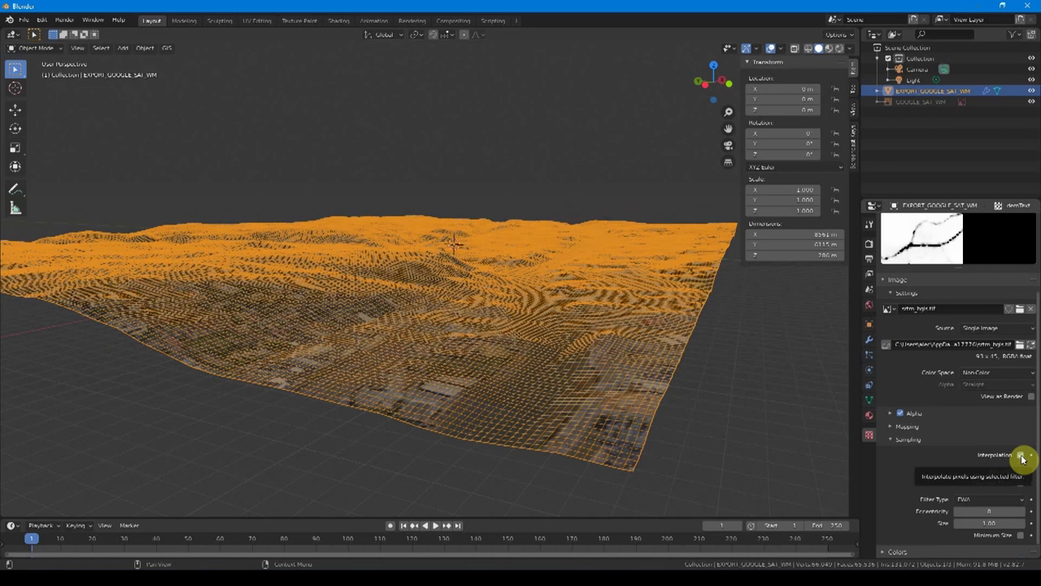
pyautogui.click(1021, 455)
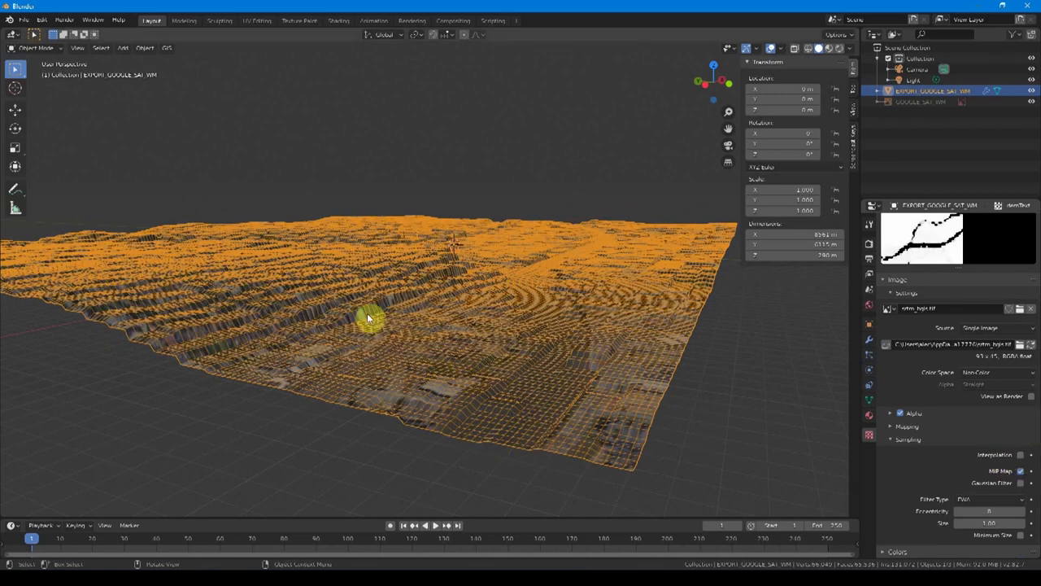
pyautogui.click(849, 48)
pyautogui.click(829, 47)
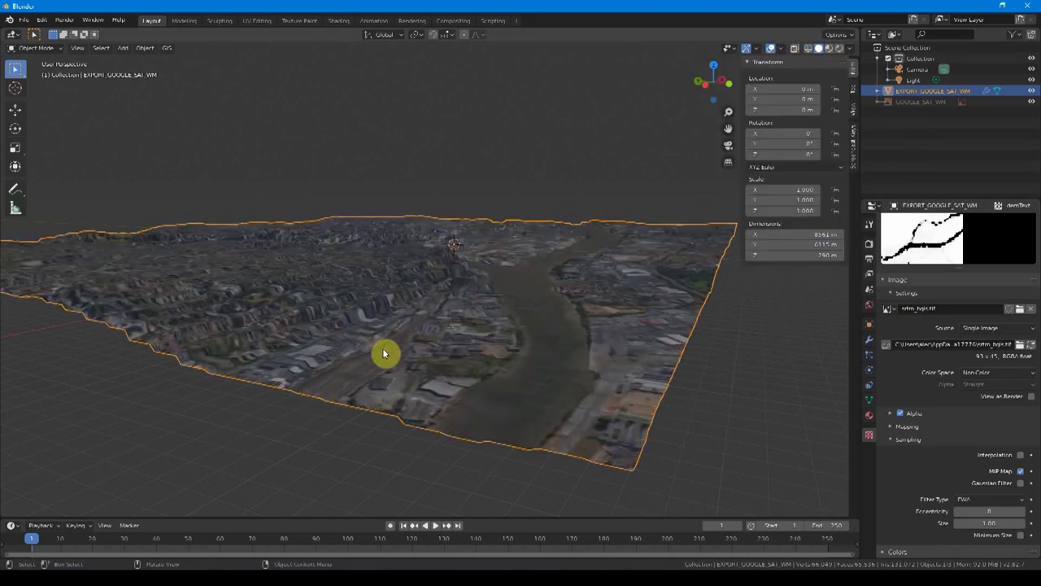
pyautogui.click(1020, 454)
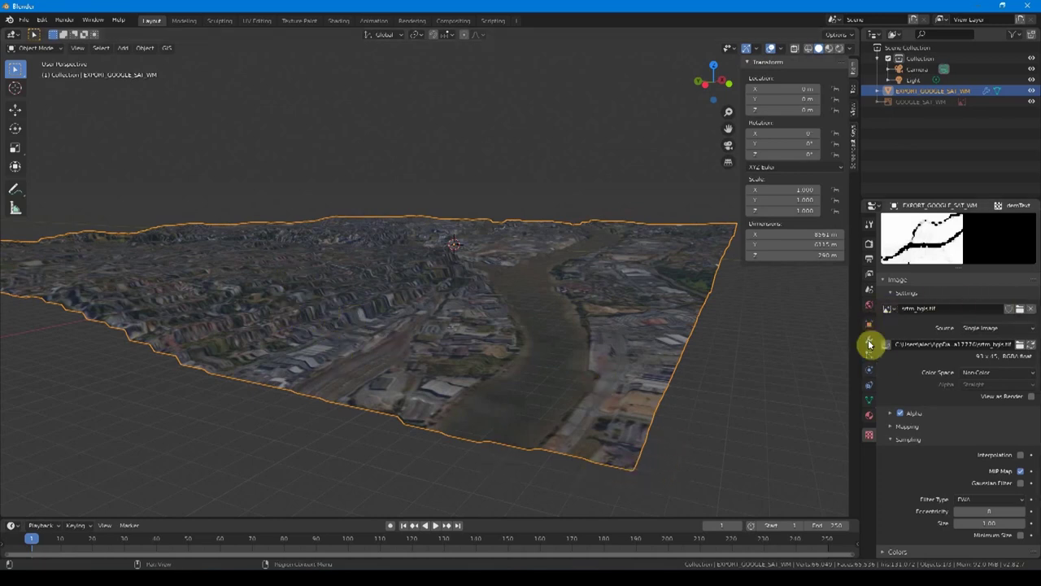
pyautogui.click(1021, 456)
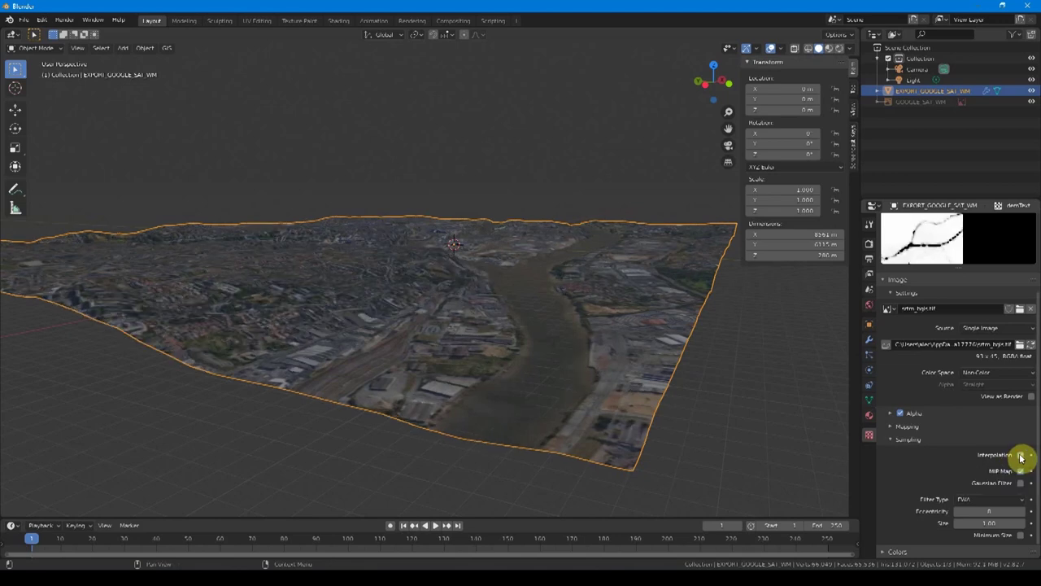
# Show the terrain's modifiers and orbit to a lower view of the textured city terrain
pyautogui.click(868, 340)
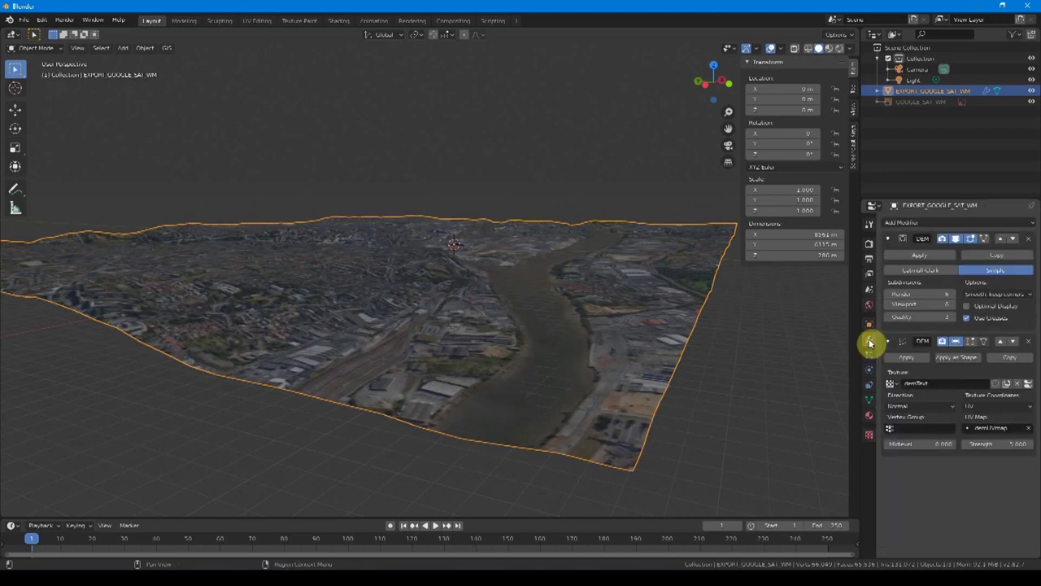
pyautogui.moveTo(504, 369); pyautogui.dragTo(461, 365, button='middle')
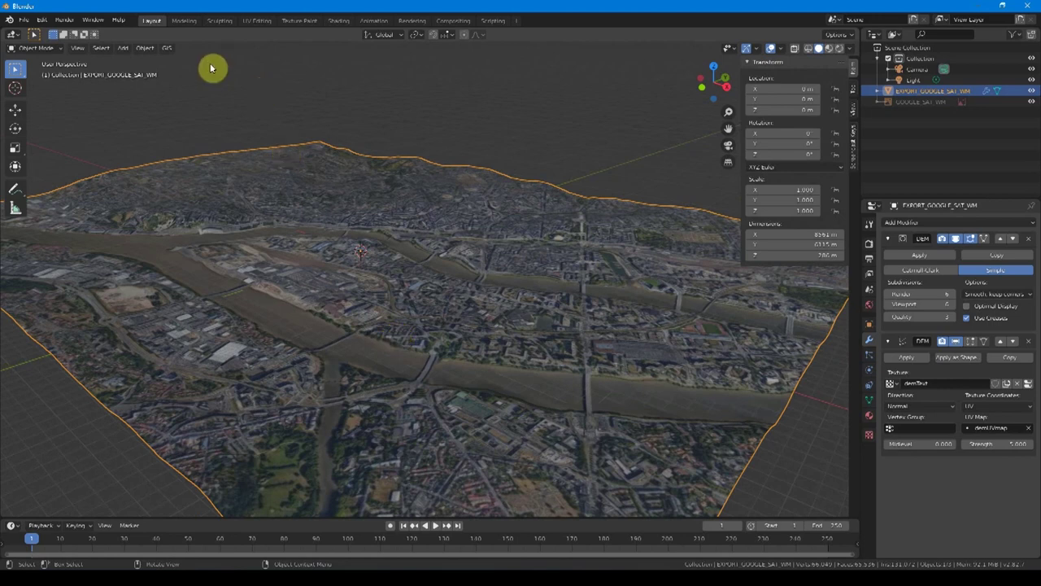
pyautogui.moveTo(341, 171); pyautogui.dragTo(441, 267, button='middle')
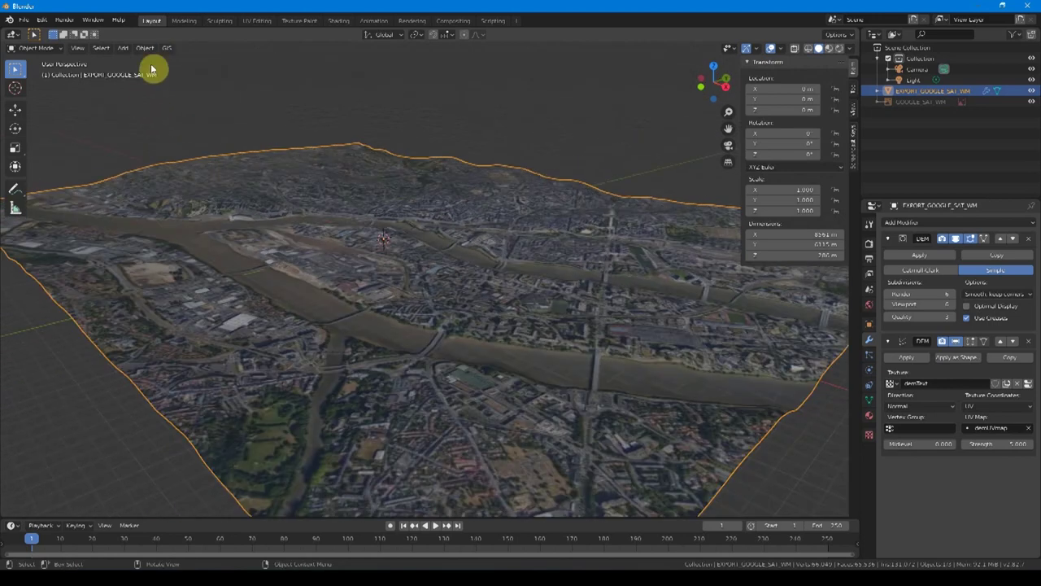
pyautogui.click(168, 48)
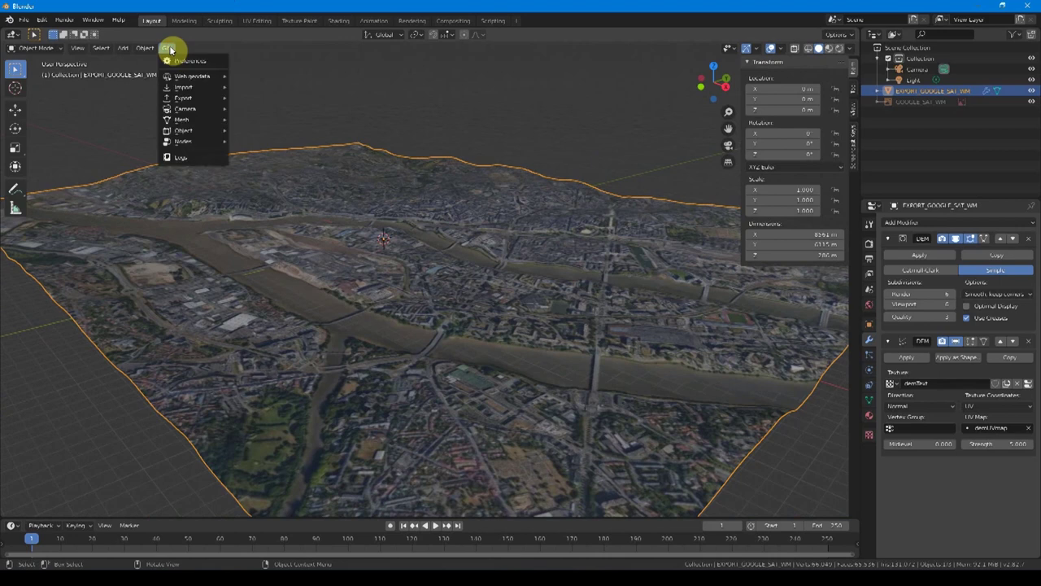
pyautogui.moveTo(184, 142)
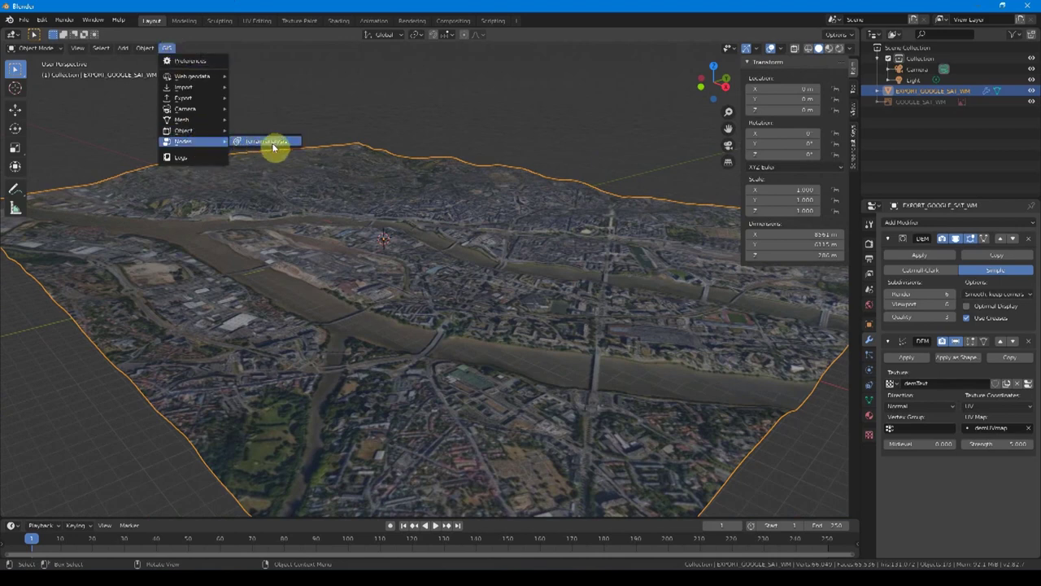
# Apply the Terrain analysis node material and orbit to inspect the height-coloured terrain
pyautogui.click(268, 143)
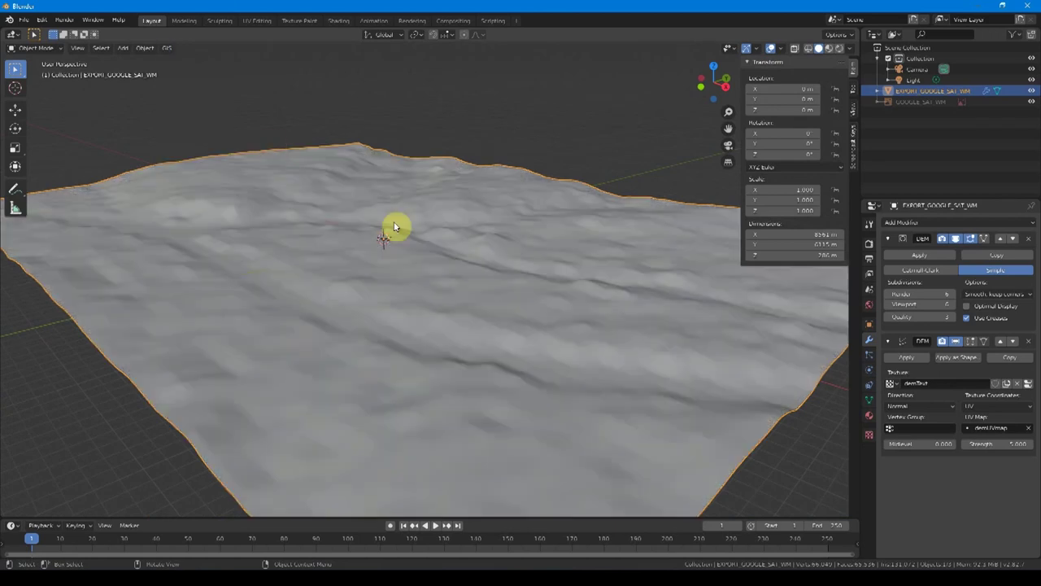
pyautogui.click(829, 50)
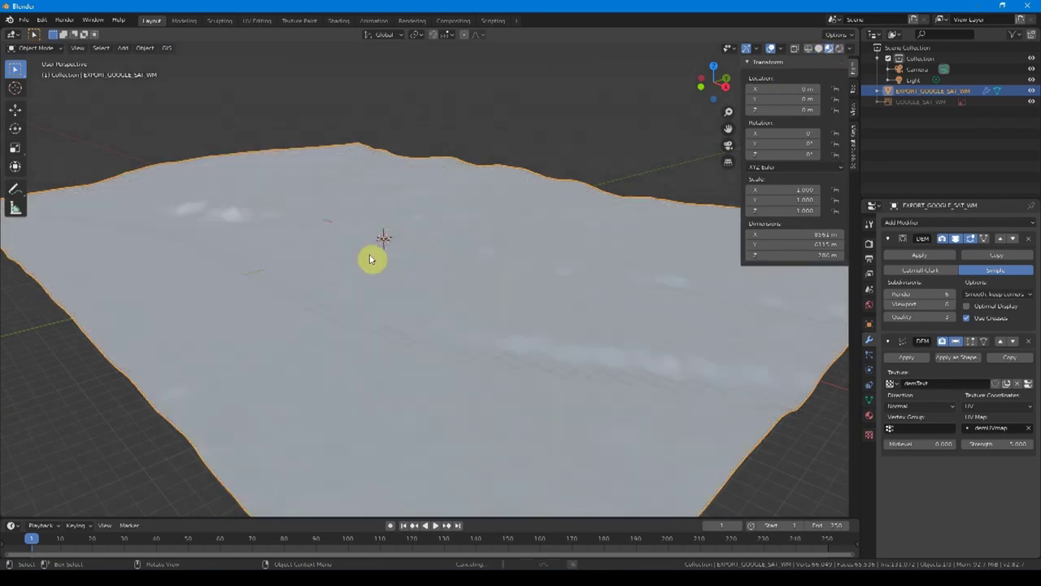
pyautogui.moveTo(477, 204)
pyautogui.mouseDown(button='middle')
pyautogui.moveTo(336, 227)
pyautogui.moveTo(401, 231)
pyautogui.moveTo(377, 262)
pyautogui.moveTo(523, 209)
pyautogui.moveTo(409, 241)
pyautogui.moveTo(432, 248)
pyautogui.moveTo(418, 253)
pyautogui.mouseUp(button='middle')
pyautogui.scroll(2, 436, 263)
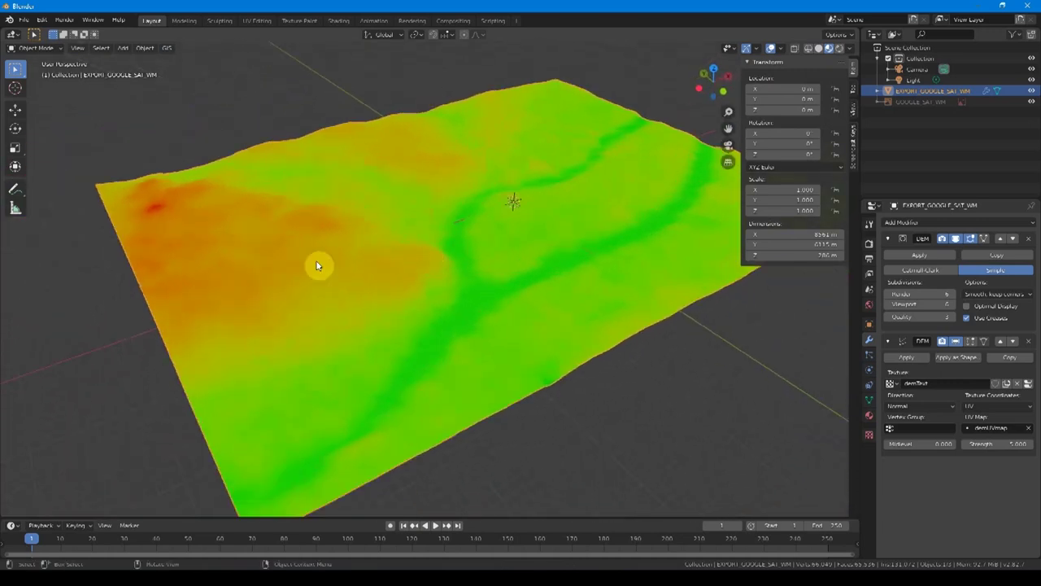
pyautogui.moveTo(472, 279); pyautogui.dragTo(457, 283, button='middle')
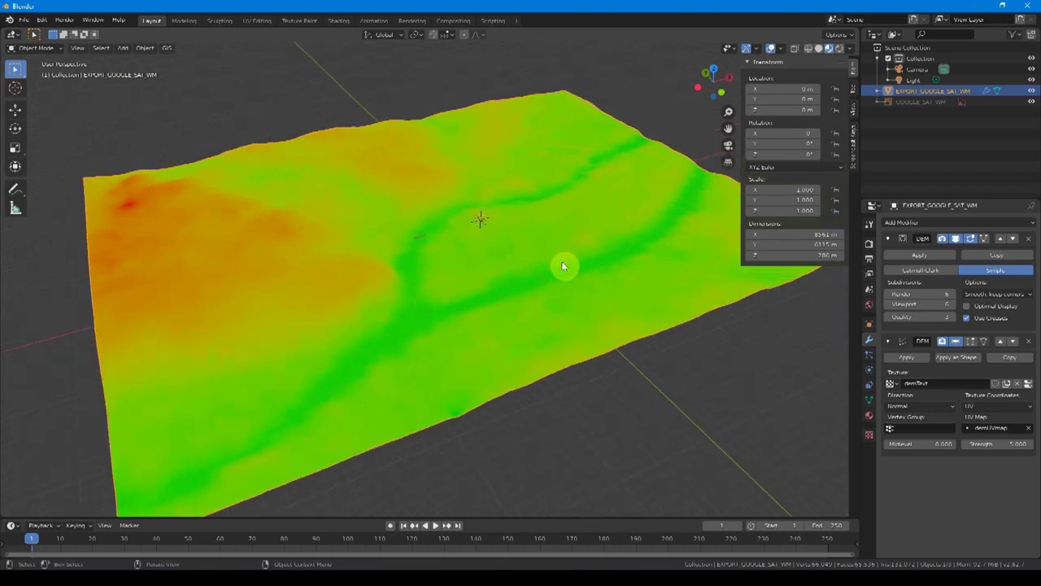
# Reassign the satellite image material to the terrain and zoom in on the city
pyautogui.click(869, 306)
pyautogui.click(868, 415)
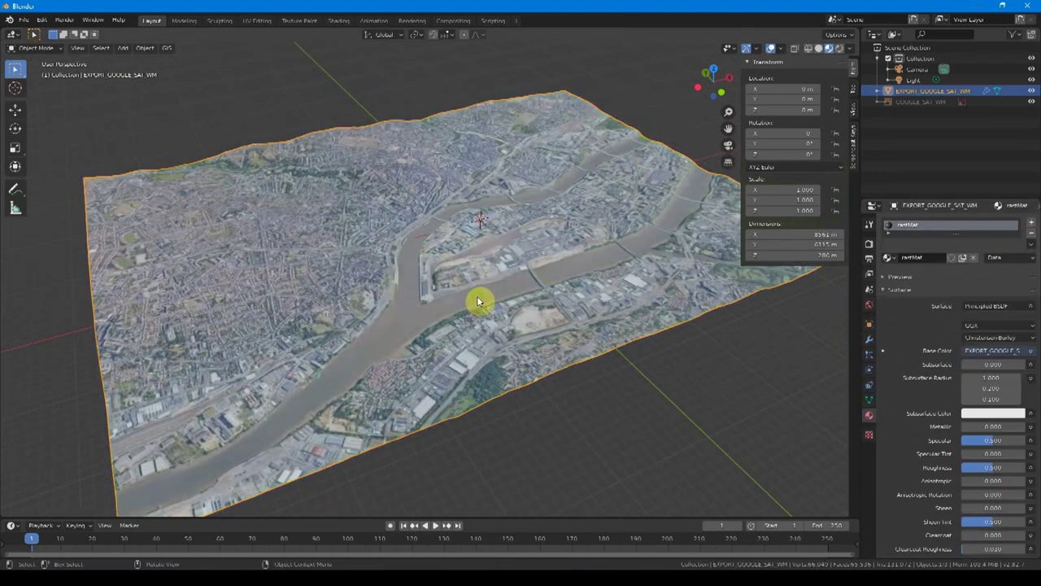
pyautogui.click(166, 47)
pyautogui.click(186, 123)
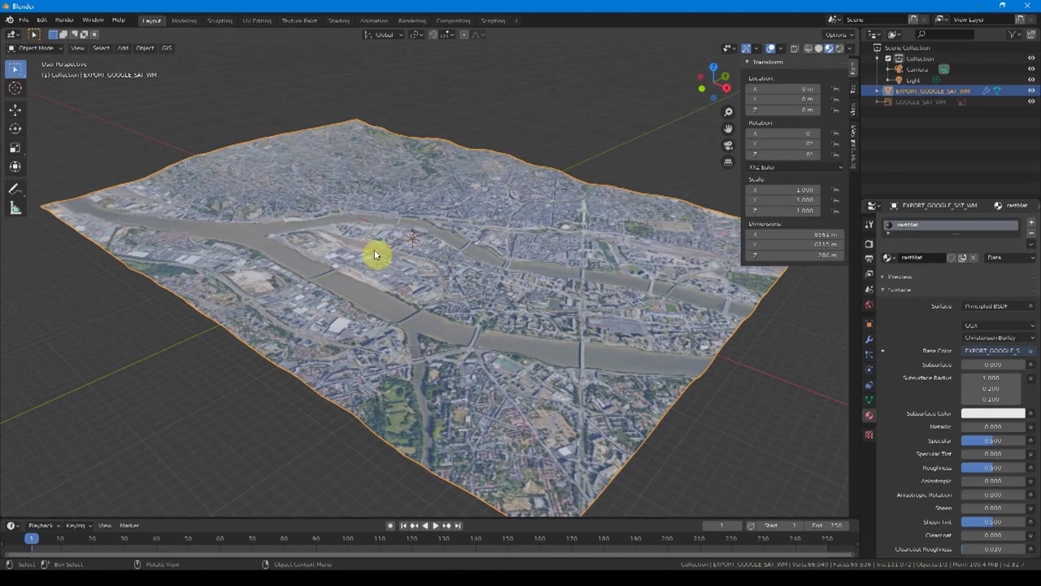
pyautogui.scroll(2, 382, 254)
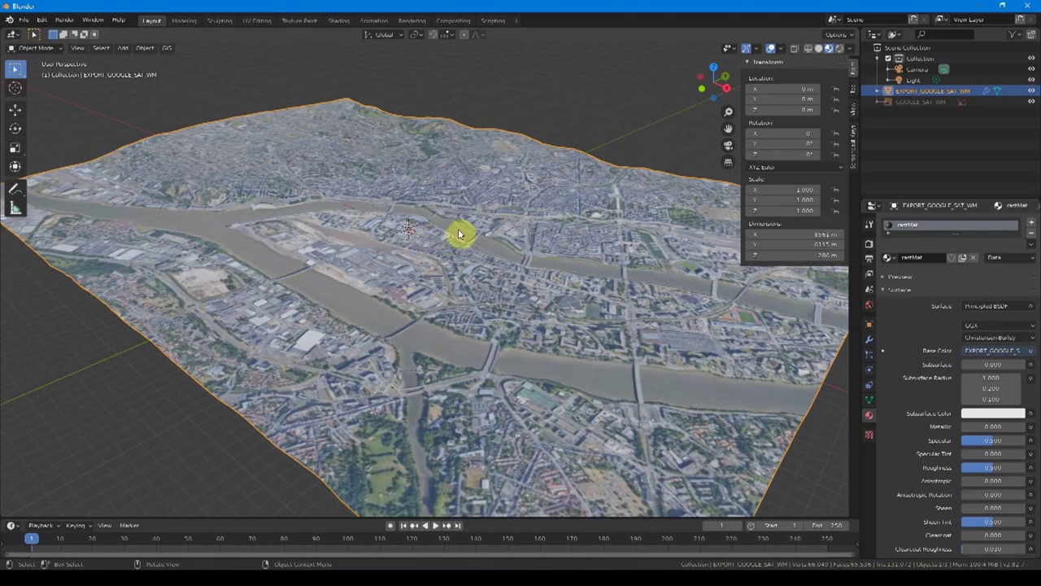
pyautogui.scroll(2, 409, 213)
pyautogui.moveTo(409, 214); pyautogui.dragTo(428, 299, button='middle')
pyautogui.scroll(2, 429, 299)
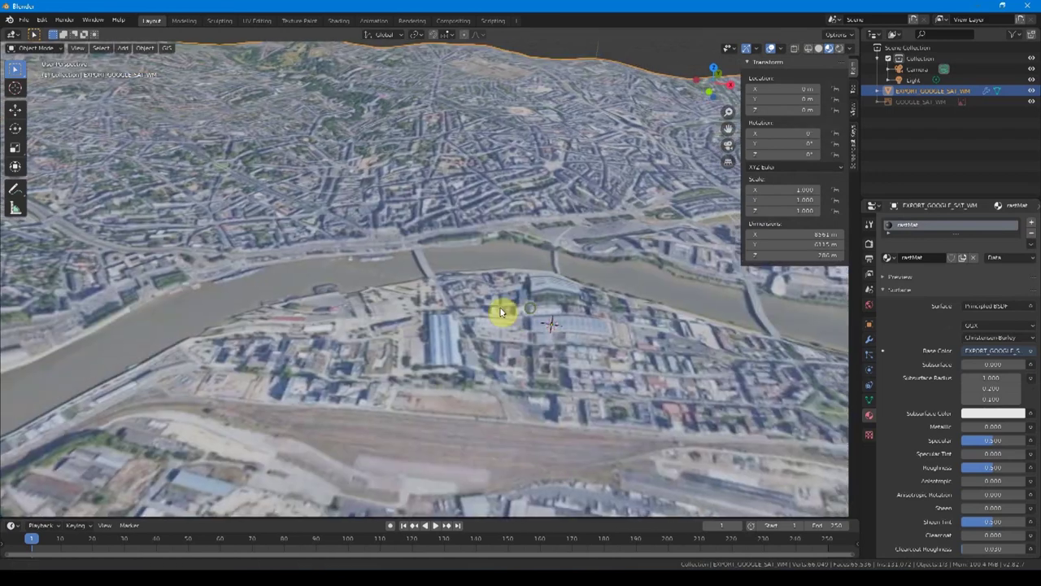
pyautogui.scroll(3, 435, 285)
# Add a cube on the riverbank, scale it by 50, and raise it above the terrain
pyautogui.keyDown('shift'); pyautogui.rightClick(436, 279); pyautogui.keyUp('shift')
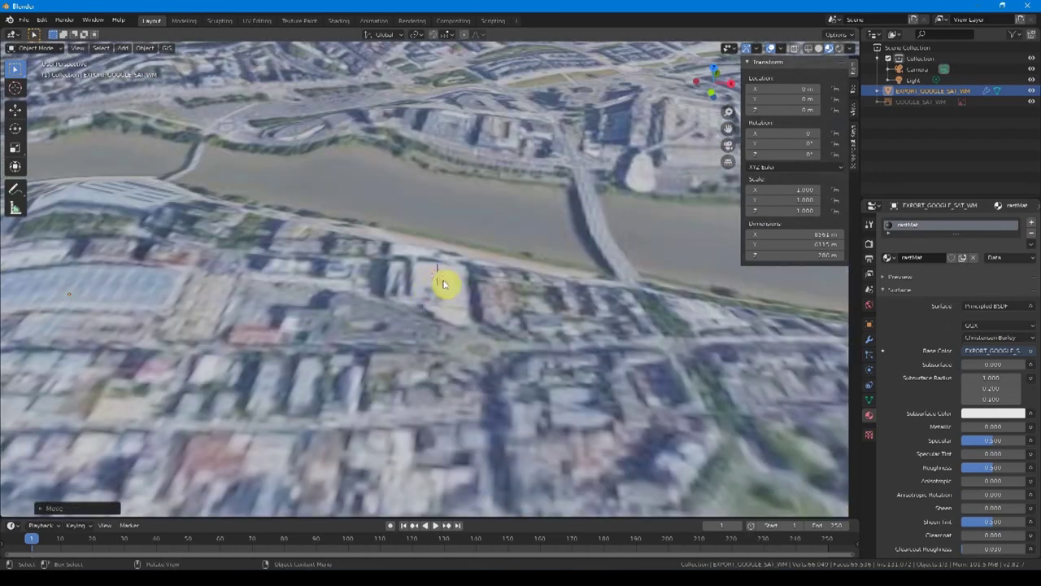
pyautogui.hotkey('shift', 'a')
pyautogui.click(477, 293)
pyautogui.press('s')
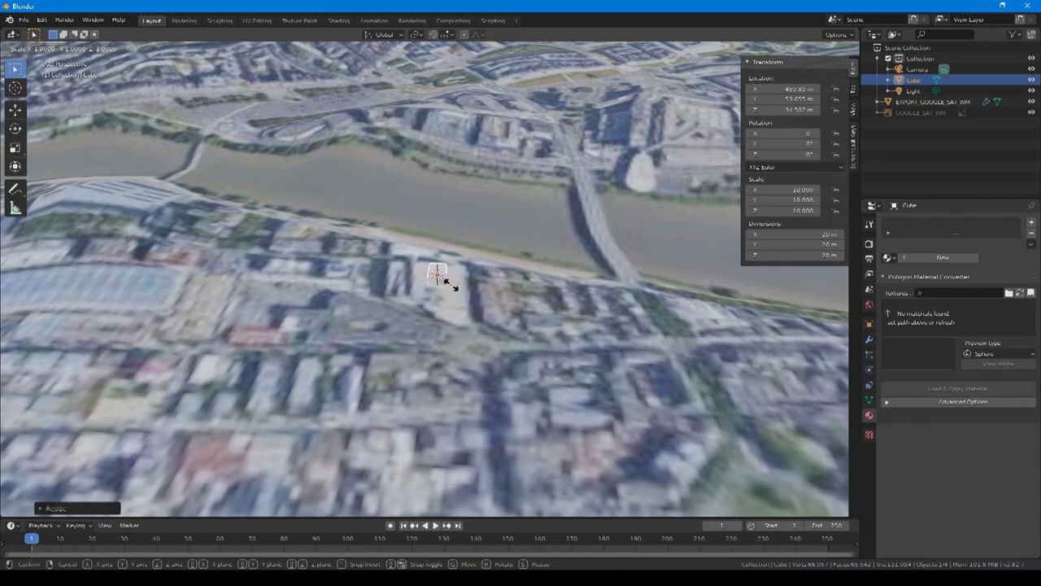
pyautogui.press('5')
pyautogui.press('Return')
pyautogui.scroll(-3, 437, 276)
pyautogui.press('g')
pyautogui.press('z')
pyautogui.click(427, 274)
pyautogui.moveTo(427, 275)
pyautogui.mouseDown(button='middle')
pyautogui.moveTo(317, 297)
pyautogui.moveTo(530, 274)
pyautogui.moveTo(469, 302)
pyautogui.moveTo(407, 248)
pyautogui.mouseUp(button='middle')
pyautogui.scroll(-3, 476, 300)
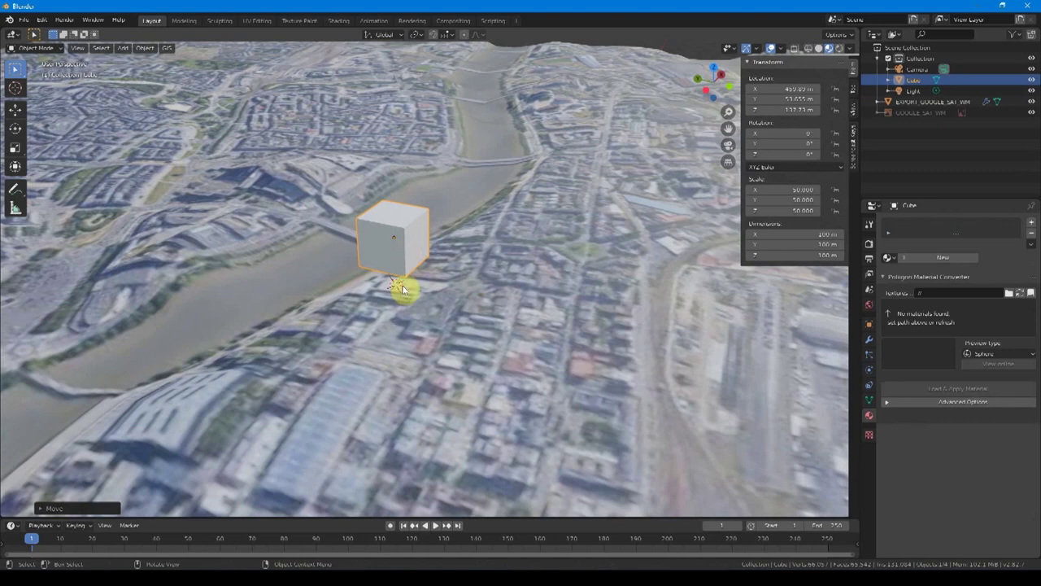
# Select the cube, then add the terrain to the selection as the active object
pyautogui.click(503, 200)
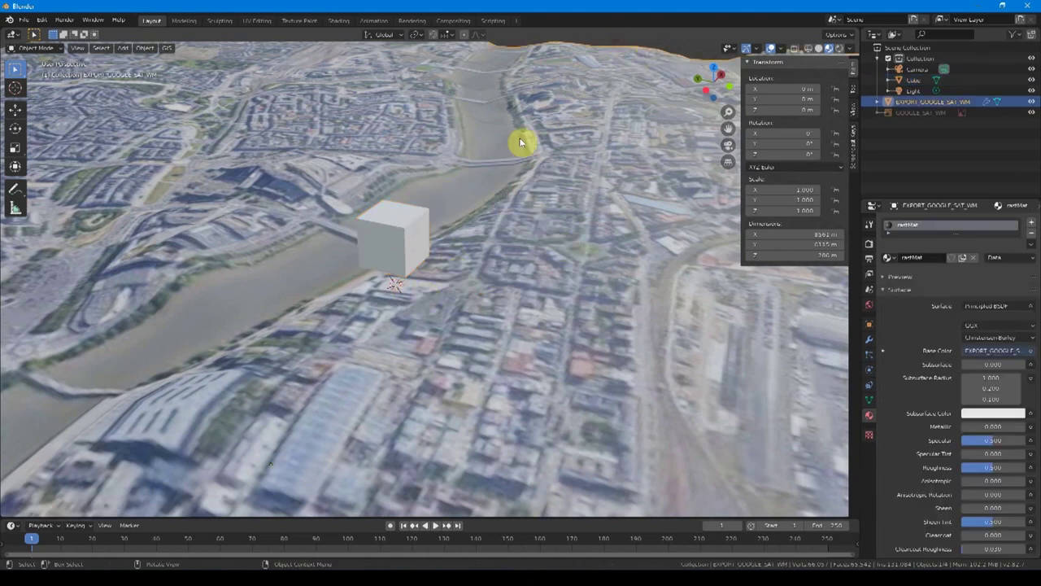
pyautogui.press('a')
pyautogui.press('a')
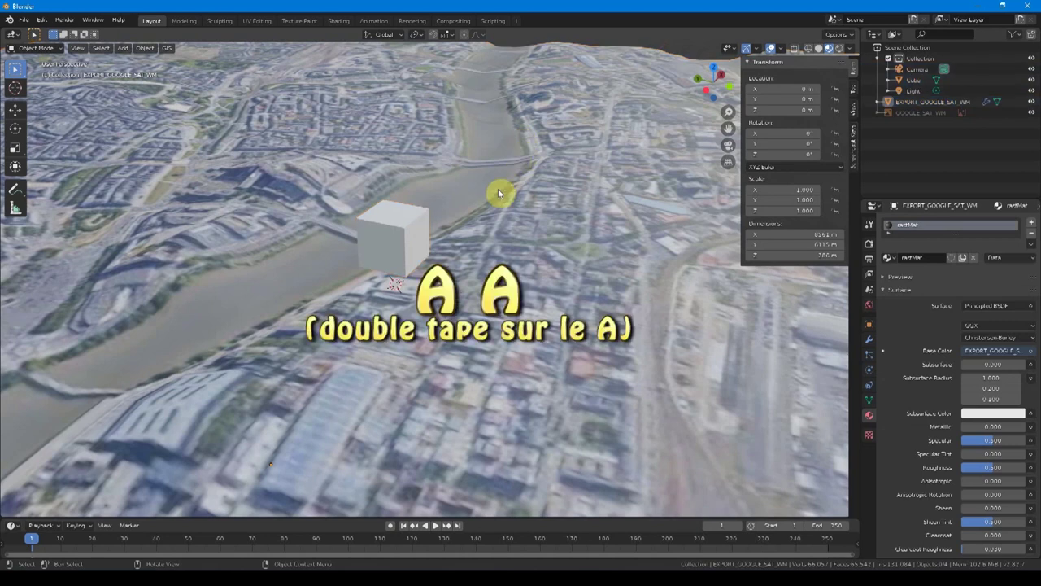
pyautogui.click(395, 235)
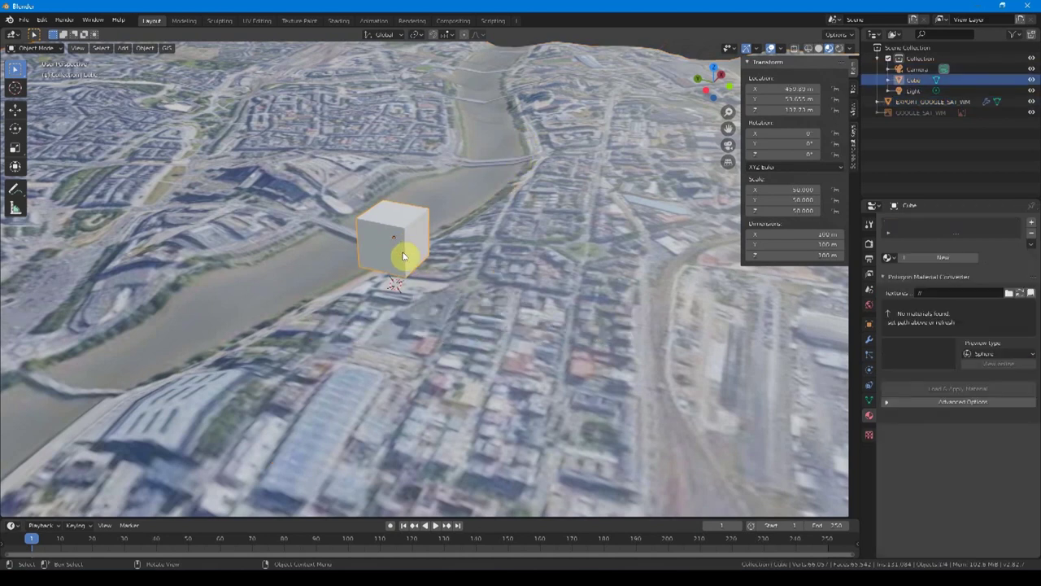
pyautogui.keyDown('shift'); pyautogui.click(537, 263); pyautogui.keyUp('shift')
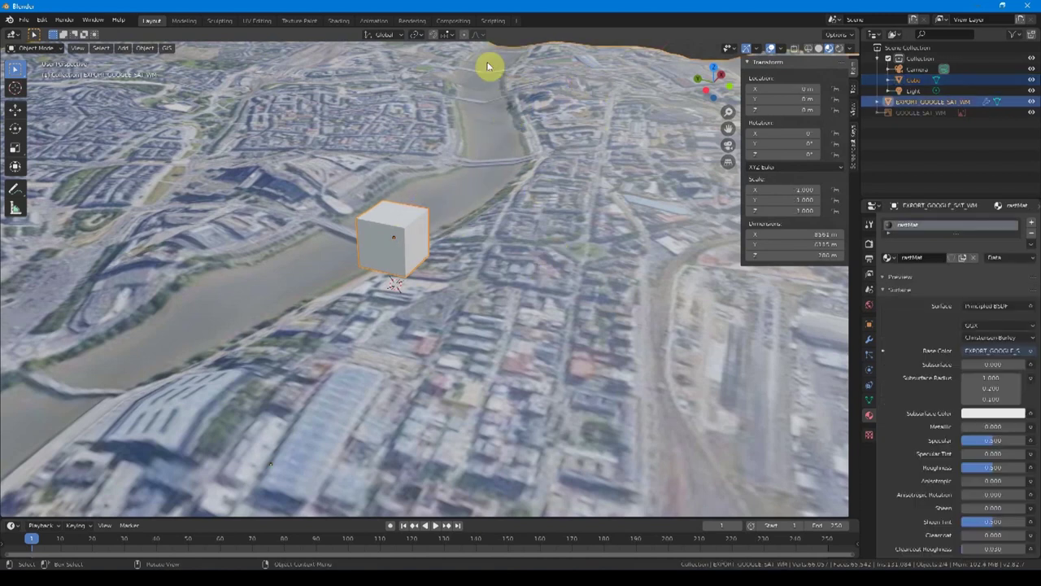
# Drop the cube onto the terrain surface with GIS Drop to Ground and check it
pyautogui.click(167, 48)
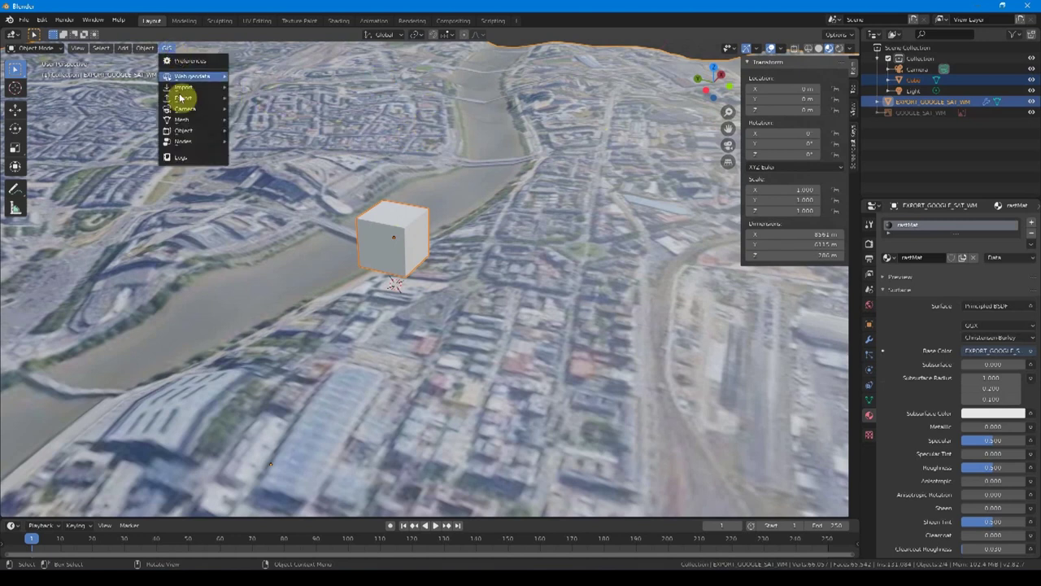
pyautogui.moveTo(184, 130)
pyautogui.click(282, 134)
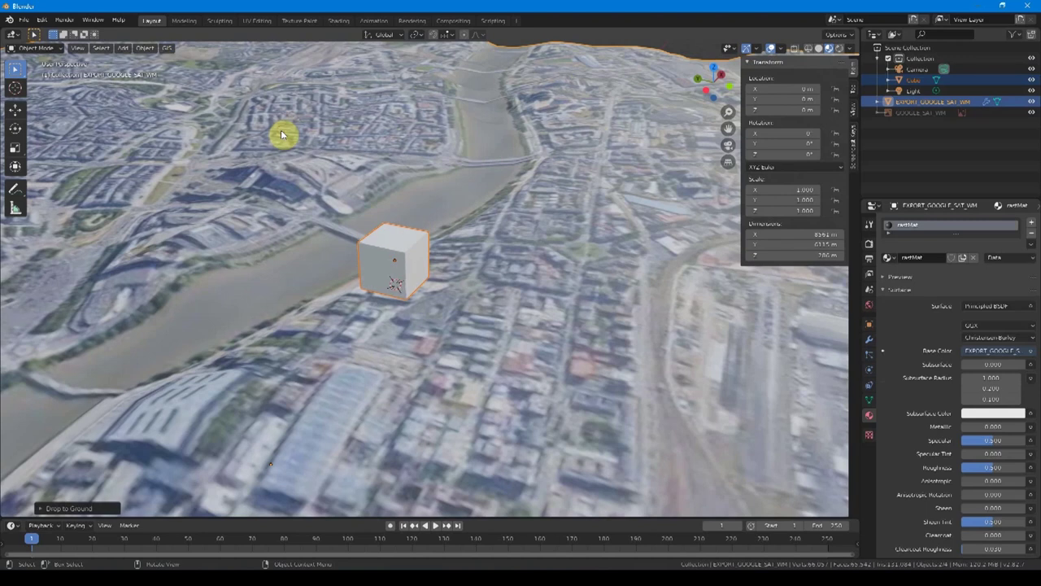
pyautogui.moveTo(414, 290)
pyautogui.mouseDown(button='middle')
pyautogui.moveTo(464, 305)
pyautogui.moveTo(536, 263)
pyautogui.mouseUp(button='middle')
pyautogui.press('Home')
# Frame and inspect the dropped cube, then delete it
pyautogui.click(441, 274)
pyautogui.press('KP_Decimal')
pyautogui.moveTo(439, 375)
pyautogui.mouseDown(button='middle')
pyautogui.moveTo(458, 341)
pyautogui.moveTo(349, 347)
pyautogui.moveTo(362, 365)
pyautogui.moveTo(513, 360)
pyautogui.moveTo(479, 363)
pyautogui.moveTo(565, 332)
pyautogui.moveTo(483, 350)
pyautogui.moveTo(434, 293)
pyautogui.moveTo(445, 330)
pyautogui.moveTo(477, 309)
pyautogui.mouseUp(button='middle')
pyautogui.scroll(-8, 496, 349)
pyautogui.press('Delete')
pyautogui.scroll(-3, 442, 305)
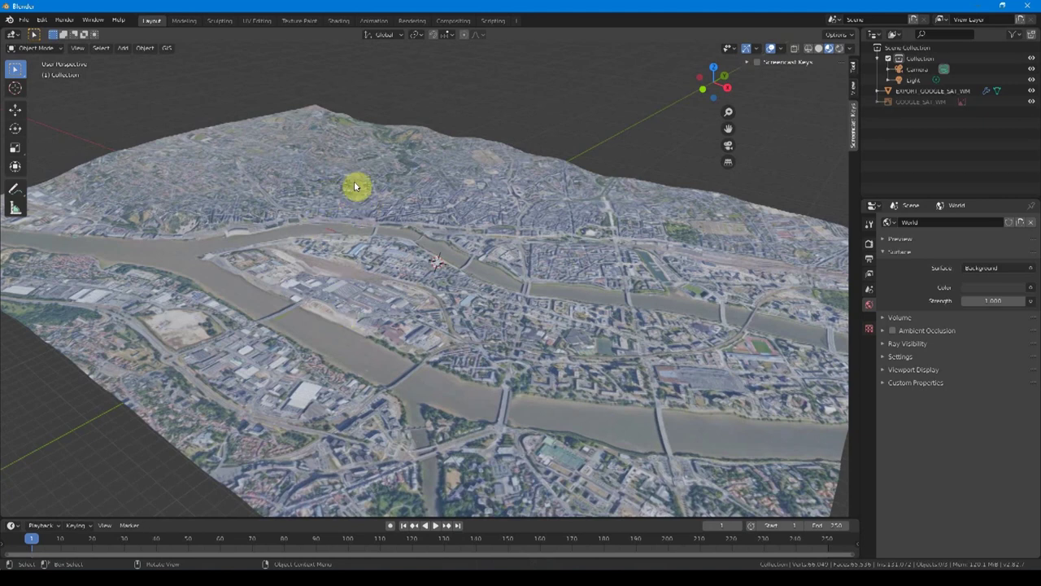
# Select the satellite-textured city terrain mesh in the viewport
pyautogui.click(333, 184)
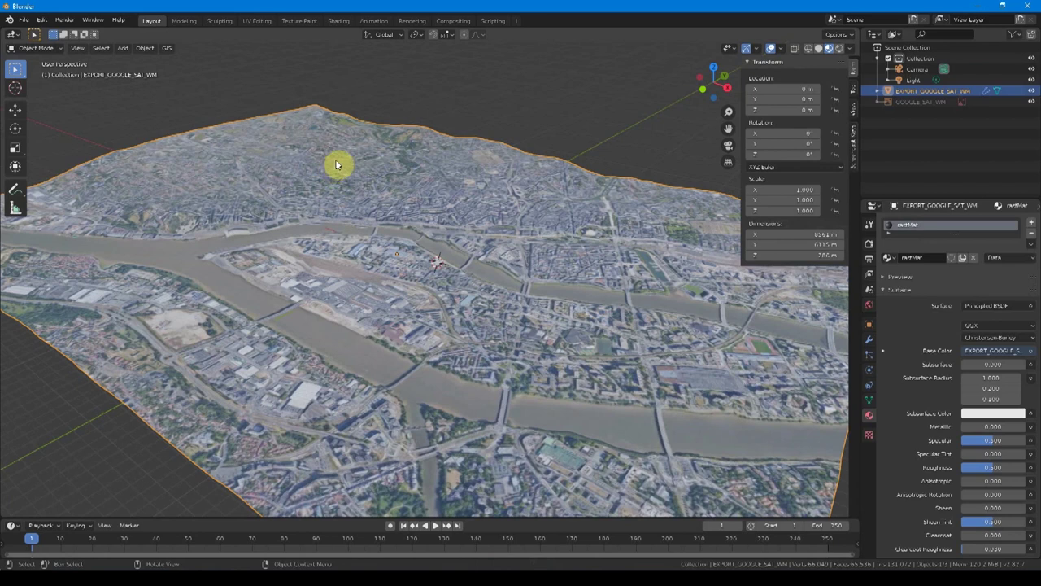
# Choose building ways in the OpenStreetMap download settings for the terrain
pyautogui.click(167, 47)
pyautogui.moveTo(192, 76)
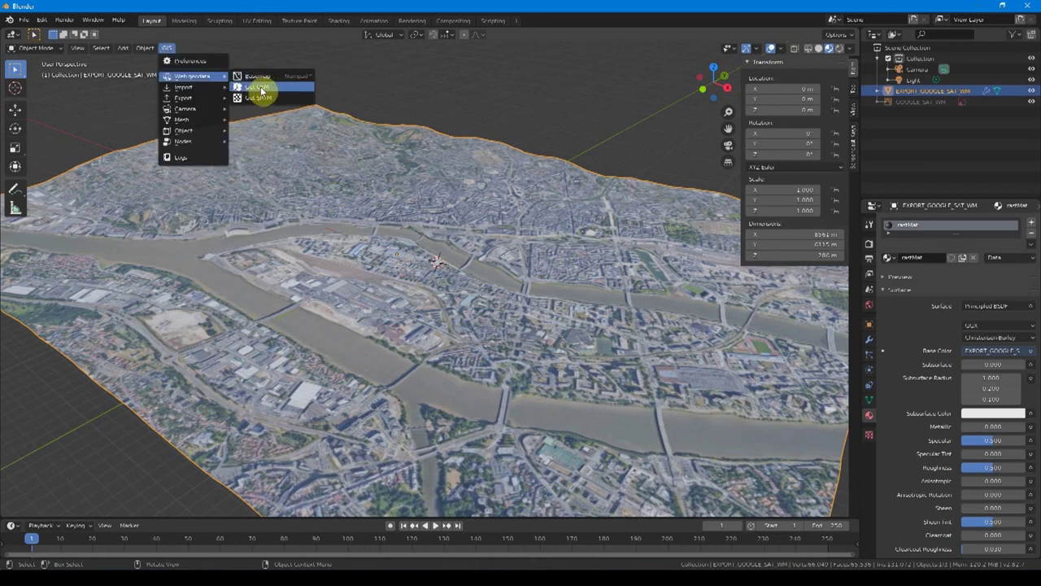
pyautogui.click(287, 89)
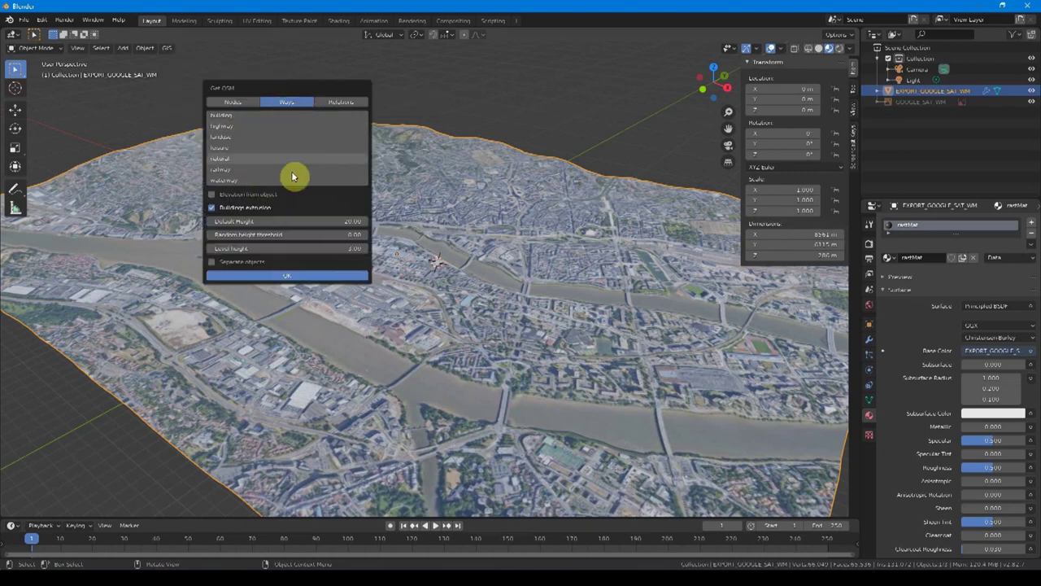
pyautogui.click(246, 114)
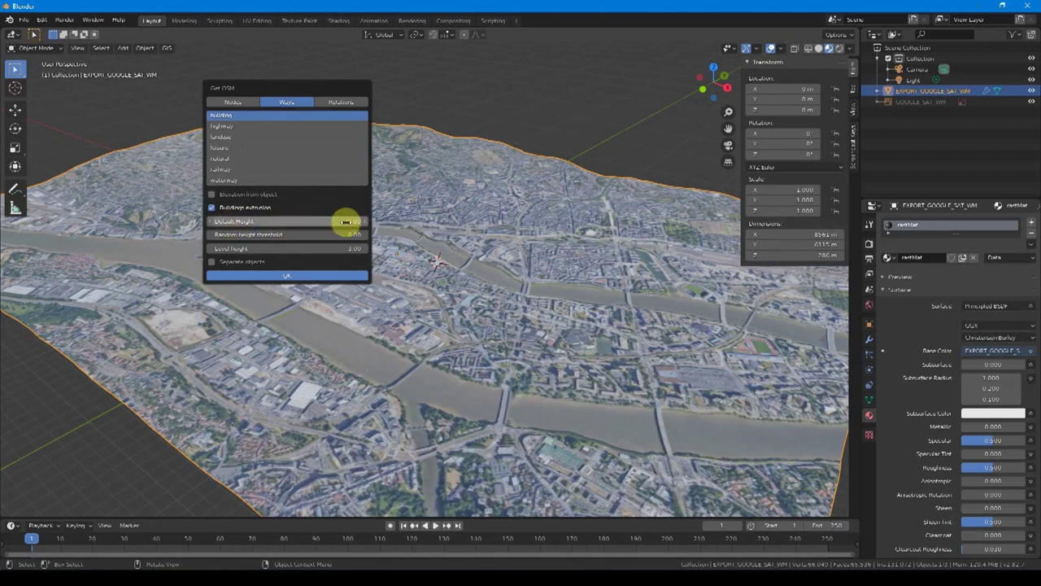
# Set building height 20, take elevation from EXPORT_GOOGLE_SAT_WM, and run the OSM import
pyautogui.moveTo(346, 221); pyautogui.dragTo(353, 221)
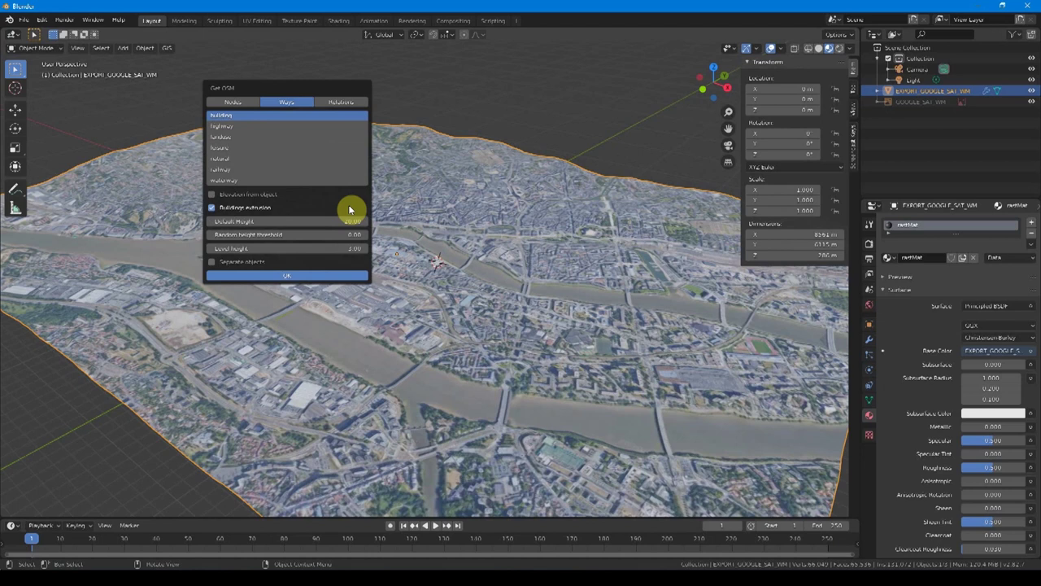
pyautogui.click(348, 221)
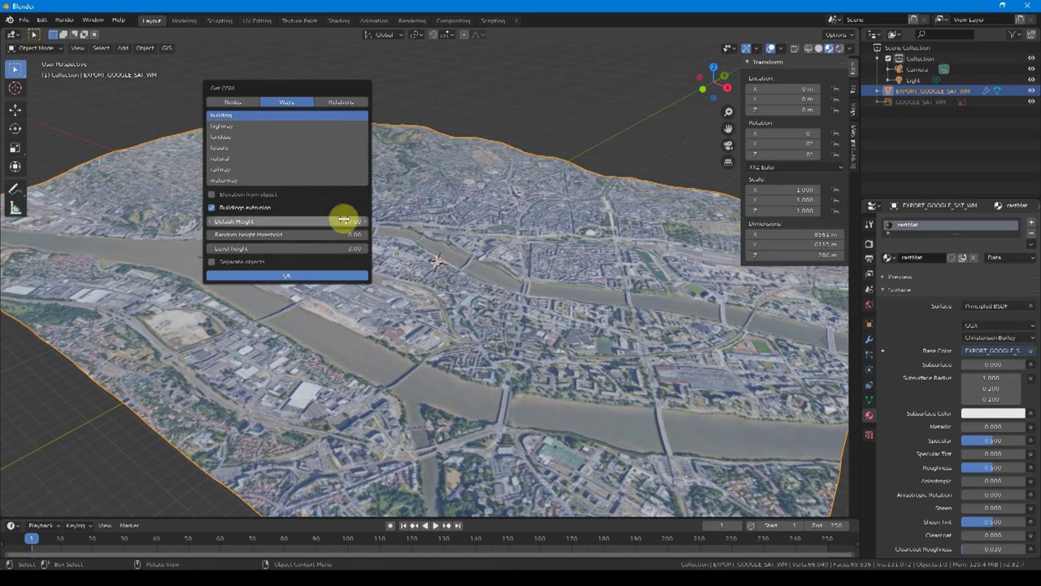
pyautogui.moveTo(349, 220); pyautogui.dragTo(346, 221)
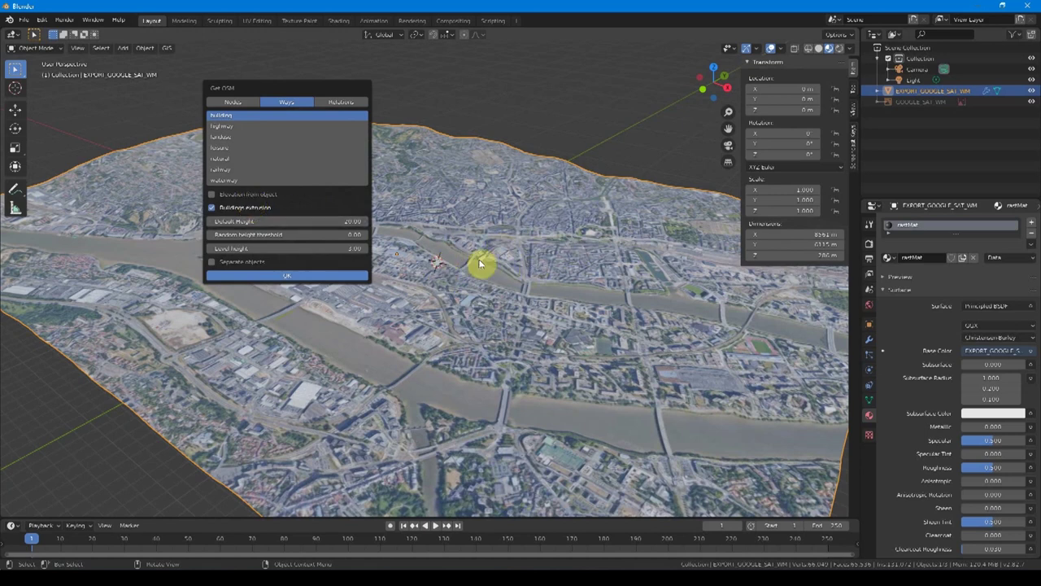
pyautogui.click(215, 194)
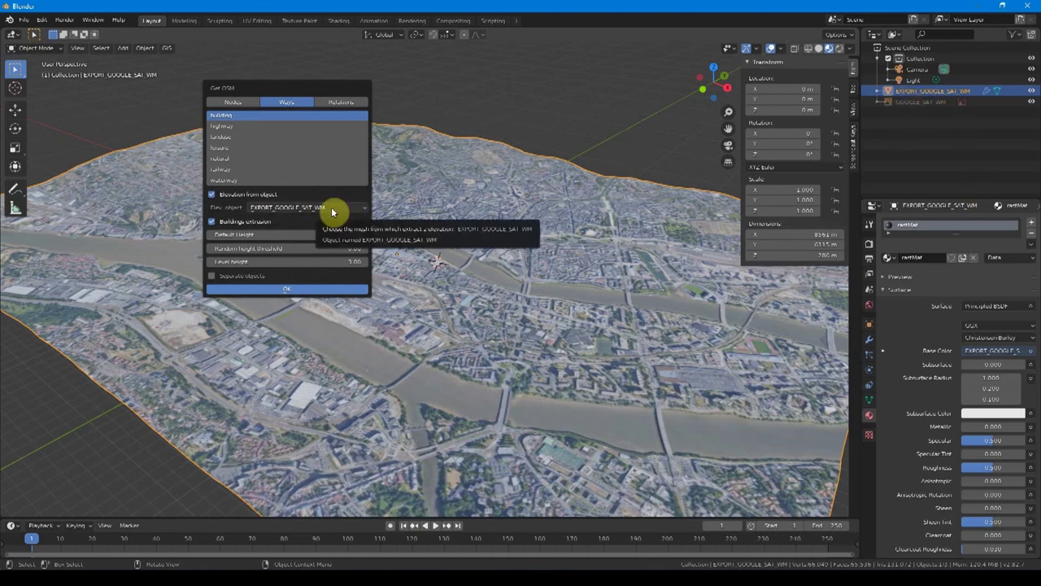
pyautogui.click(299, 290)
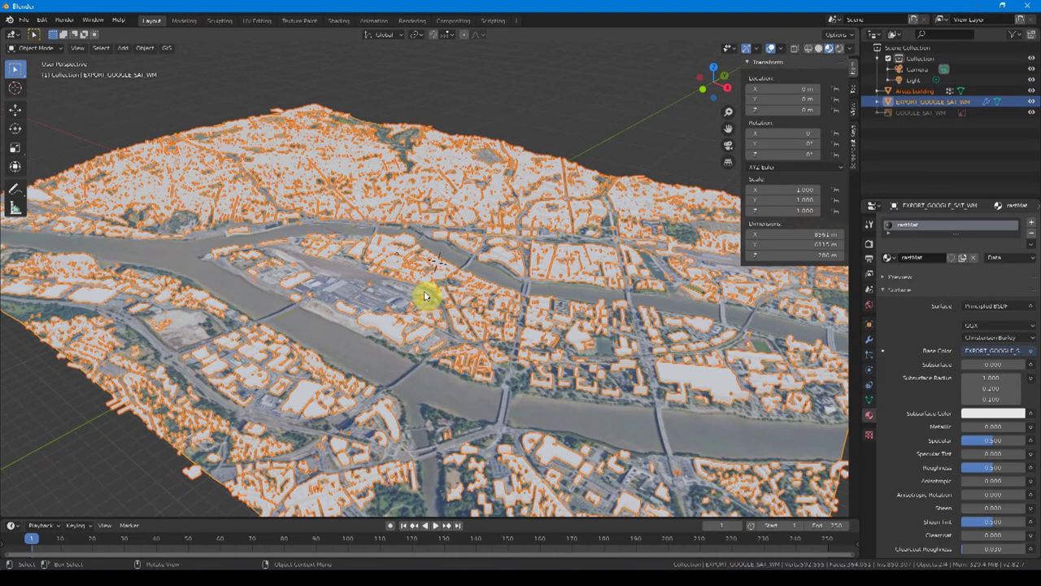
# Show the wireframe overlay over the solid-shaded imported building blocks
pyautogui.click(808, 51)
pyautogui.click(819, 49)
pyautogui.click(849, 47)
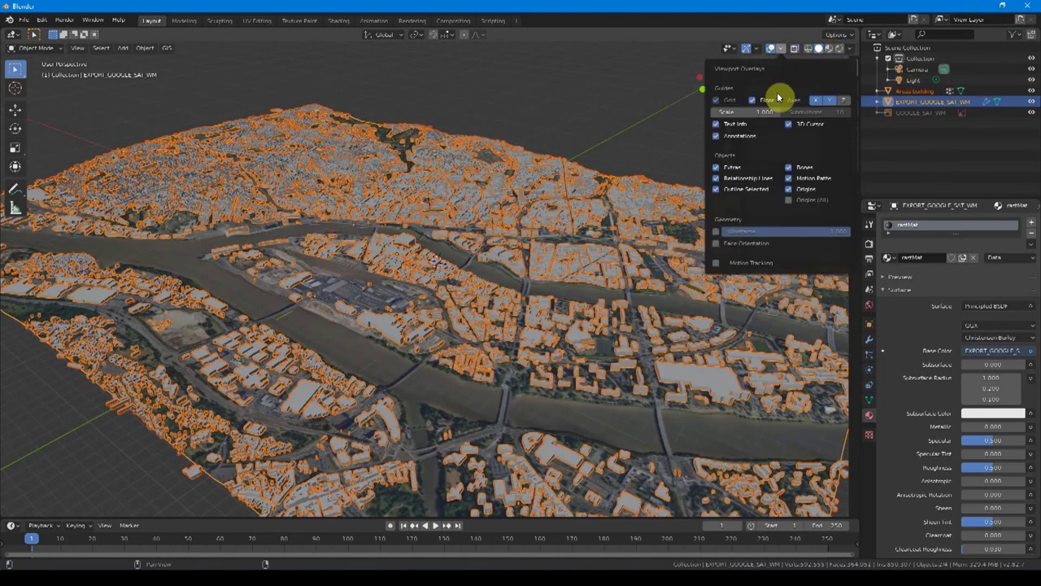
pyautogui.click(709, 230)
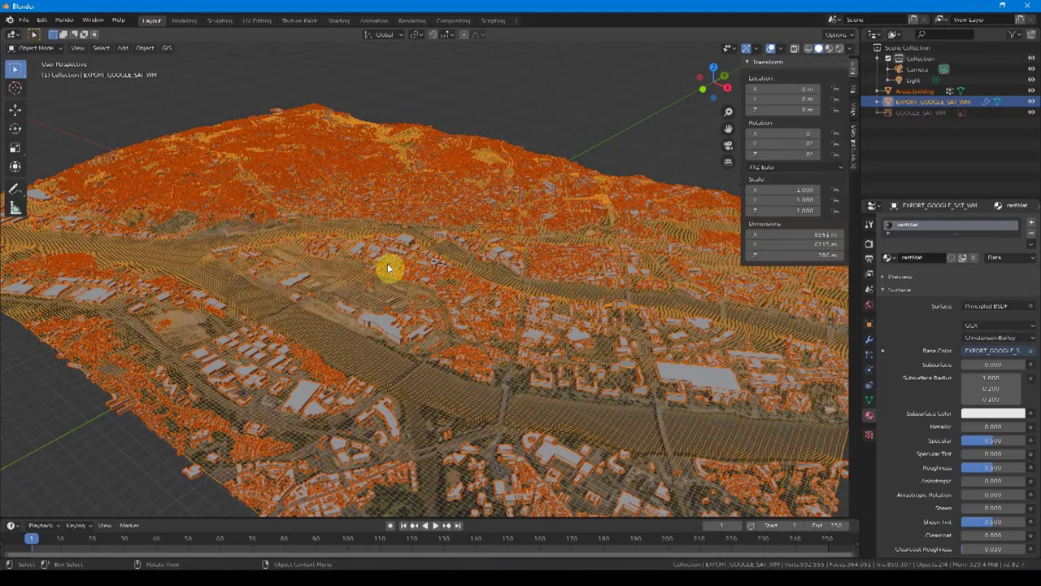
# Select the Areas:building object and orbit and zoom to inspect the extruded blocks
pyautogui.click(388, 365)
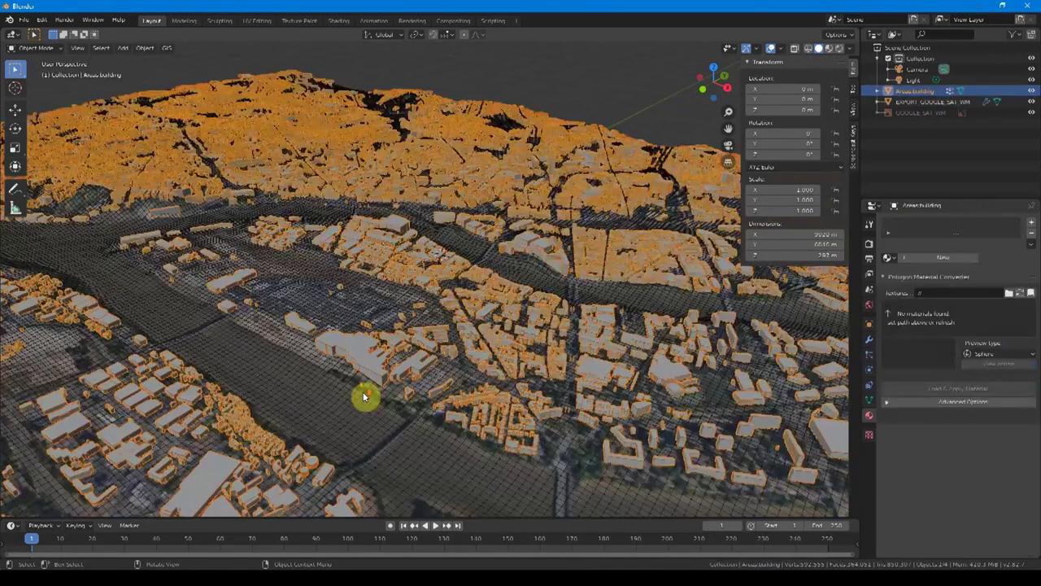
pyautogui.moveTo(365, 395)
pyautogui.mouseDown(button='middle')
pyautogui.moveTo(412, 320)
pyautogui.moveTo(385, 344)
pyautogui.moveTo(392, 295)
pyautogui.moveTo(425, 301)
pyautogui.moveTo(258, 244)
pyautogui.moveTo(485, 309)
pyautogui.moveTo(447, 281)
pyautogui.moveTo(648, 349)
pyautogui.moveTo(302, 243)
pyautogui.moveTo(292, 262)
pyautogui.mouseUp(button='middle')
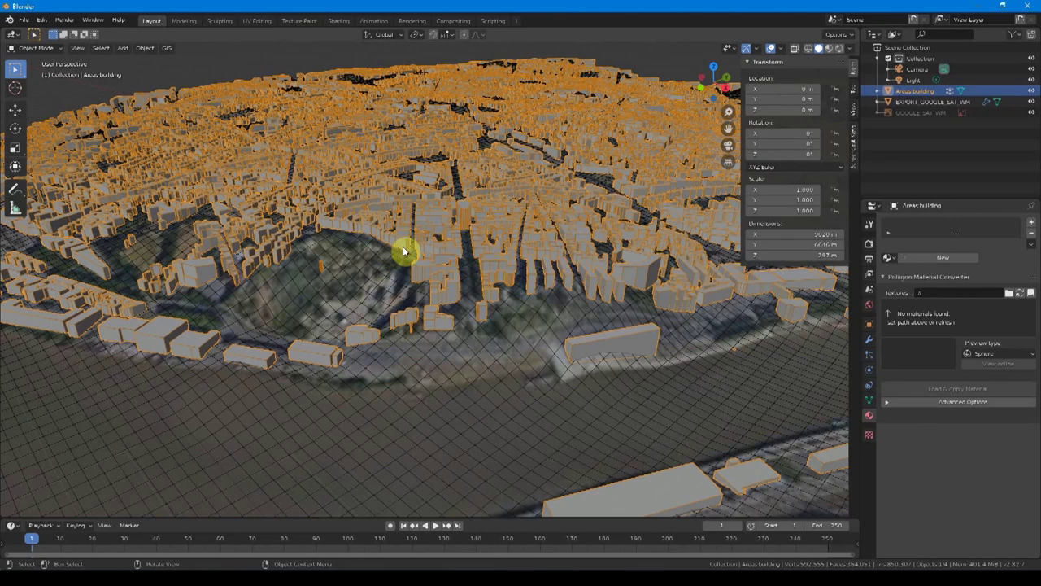
pyautogui.scroll(-1, 430, 282)
pyautogui.moveTo(416, 274)
pyautogui.mouseDown(button='middle')
pyautogui.moveTo(336, 220)
pyautogui.moveTo(466, 305)
pyautogui.moveTo(337, 295)
pyautogui.moveTo(479, 295)
pyautogui.moveTo(374, 294)
pyautogui.moveTo(407, 285)
pyautogui.mouseUp(button='middle')
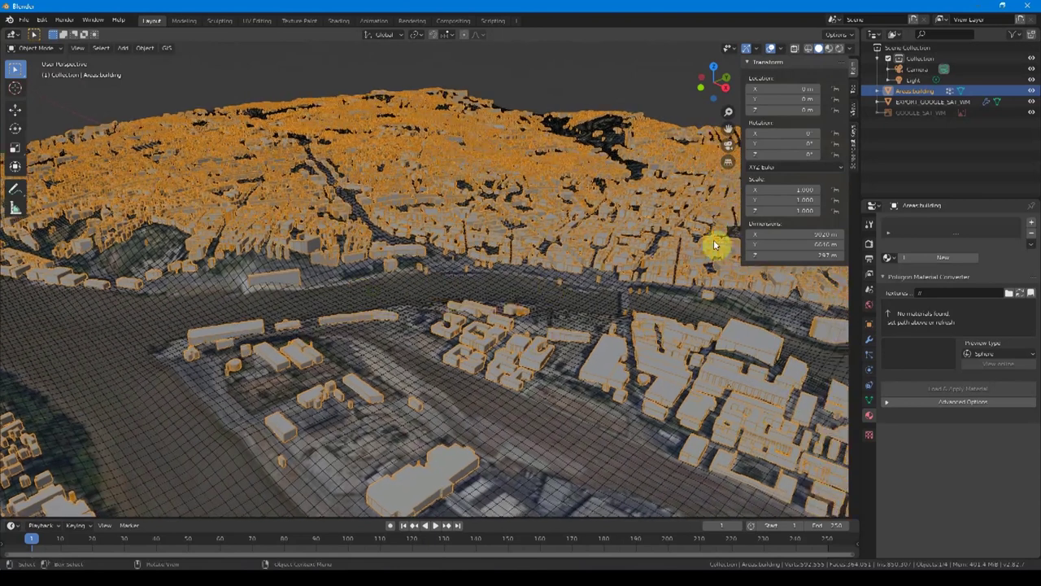
# Expand Areas:building and its Vertex Groups list in the Outliner, scrolling through the groups
pyautogui.click(877, 91)
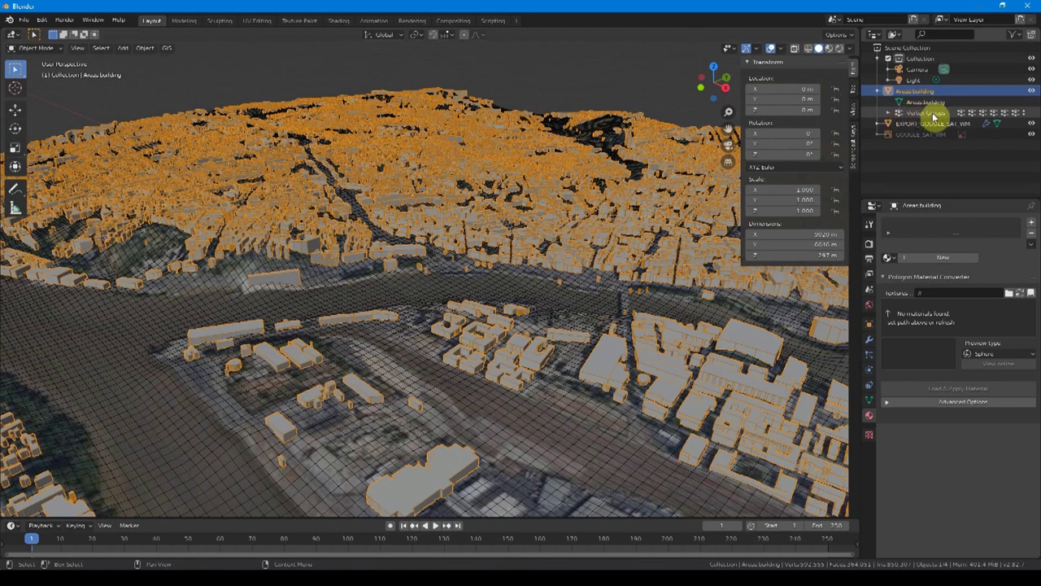
pyautogui.click(889, 112)
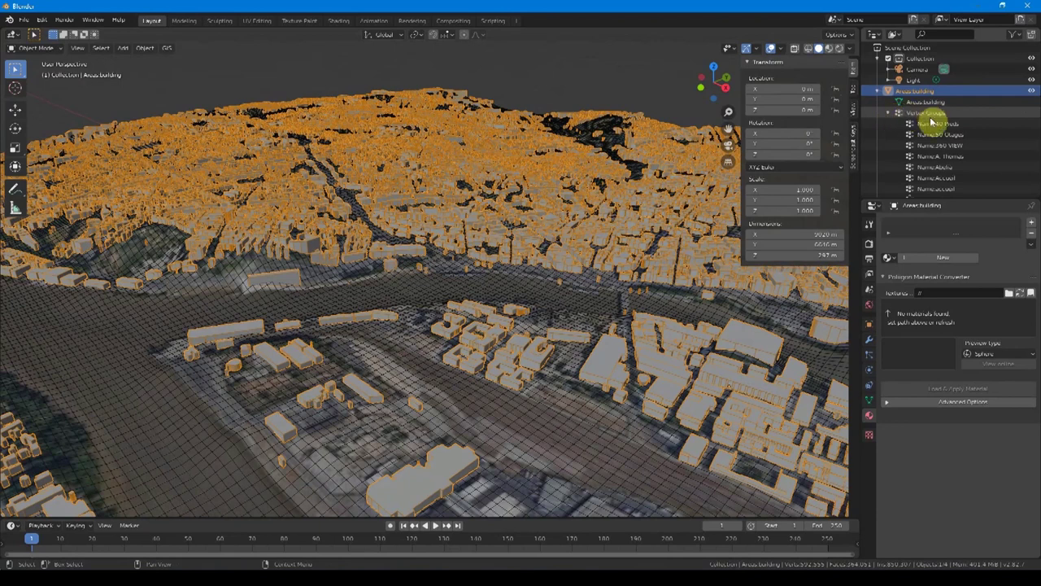
pyautogui.scroll(-5, 930, 121)
pyautogui.scroll(-2, 934, 138)
pyautogui.scroll(-2, 937, 146)
pyautogui.scroll(-2, 937, 146)
pyautogui.scroll(-2, 936, 147)
pyautogui.scroll(-3, 936, 147)
pyautogui.scroll(-2, 935, 147)
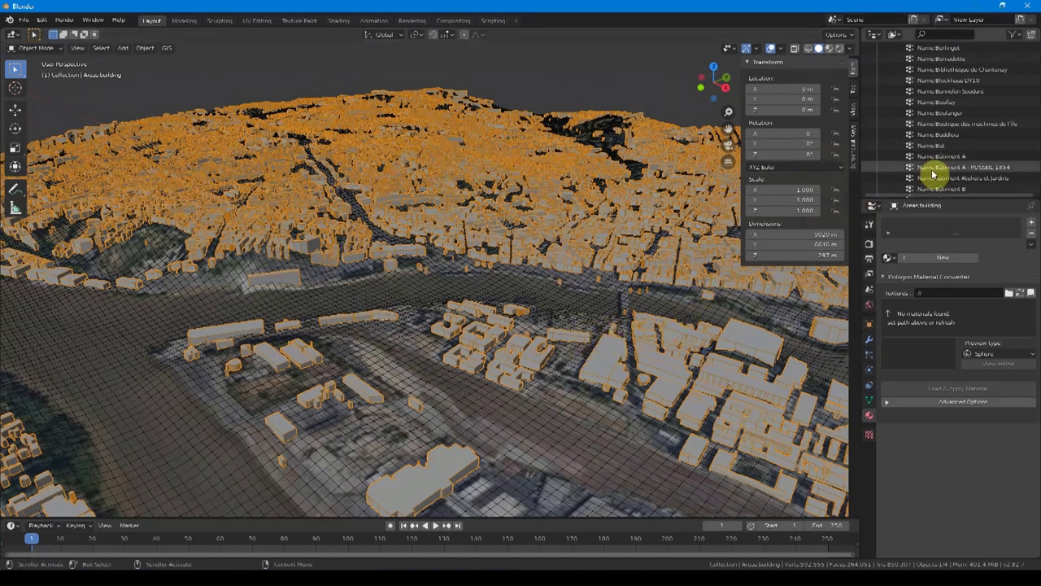
pyautogui.scroll(-2, 932, 168)
pyautogui.scroll(-2, 944, 167)
pyautogui.scroll(-1, 944, 167)
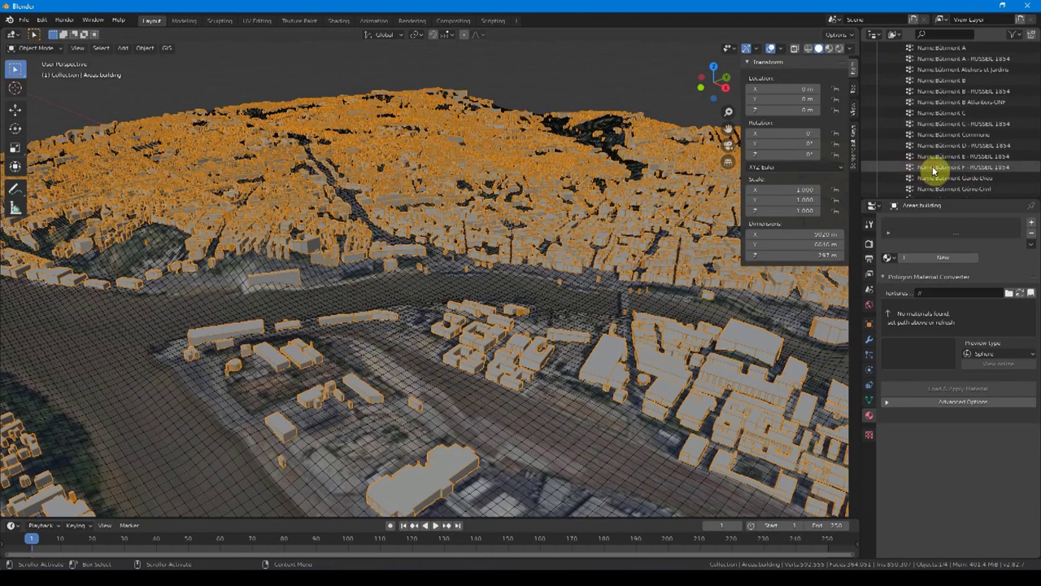
# Make Bâtiment B Ateliers-ONF the active vertex group in Object Data Properties
pyautogui.click(934, 168)
pyautogui.rightClick(933, 167)
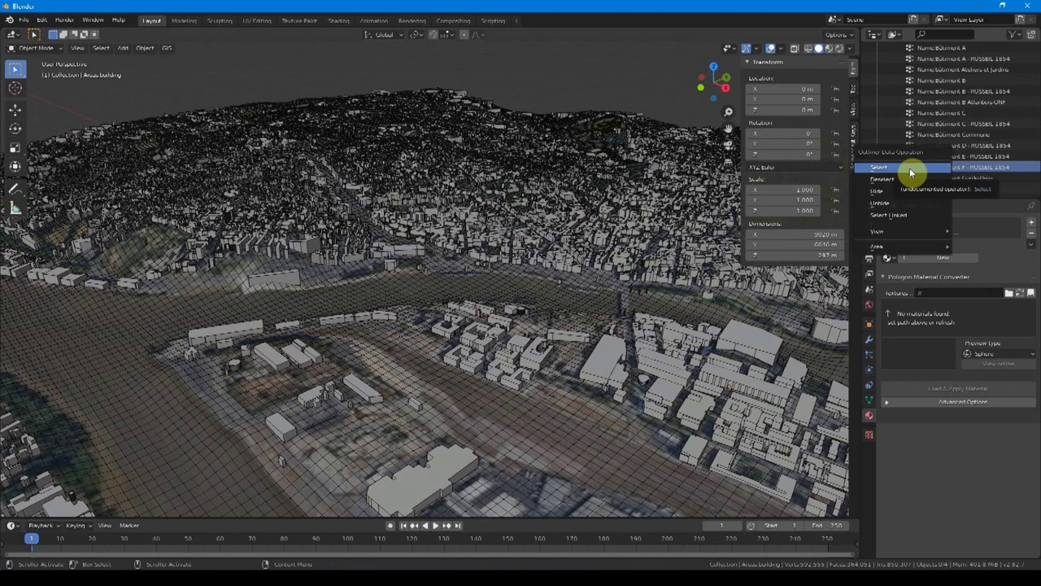
pyautogui.click(911, 168)
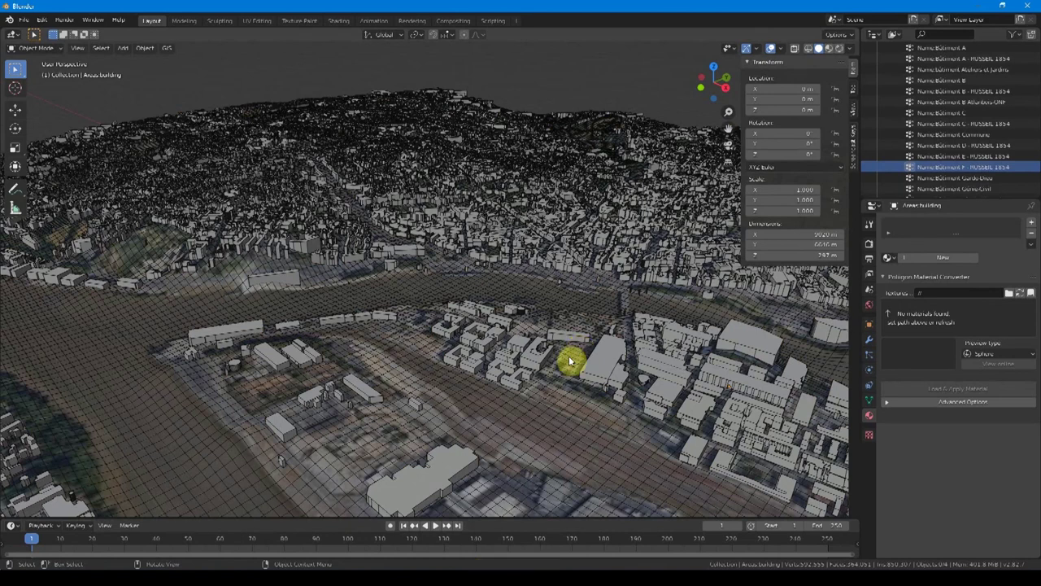
pyautogui.click(868, 405)
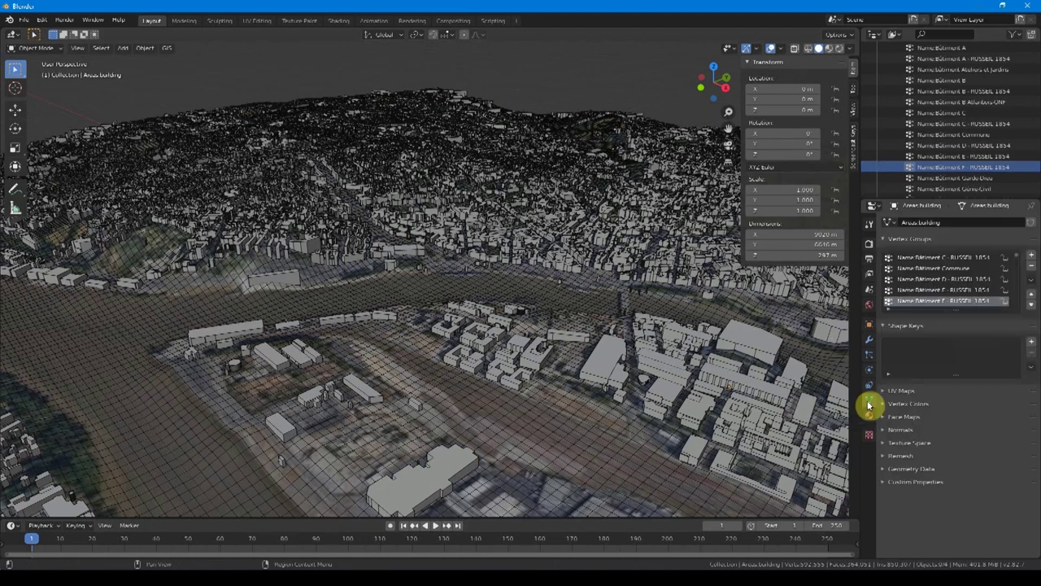
pyautogui.click(953, 103)
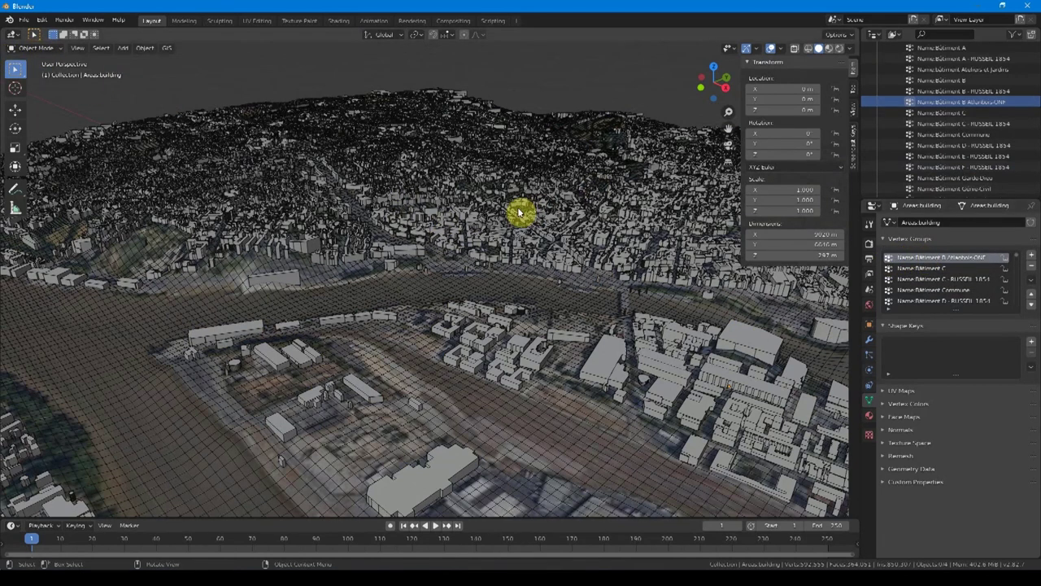
# In Edit Mode, select the Bâtiment B Ateliers-ONF vertices, frame them, and separate them
pyautogui.press('Tab')
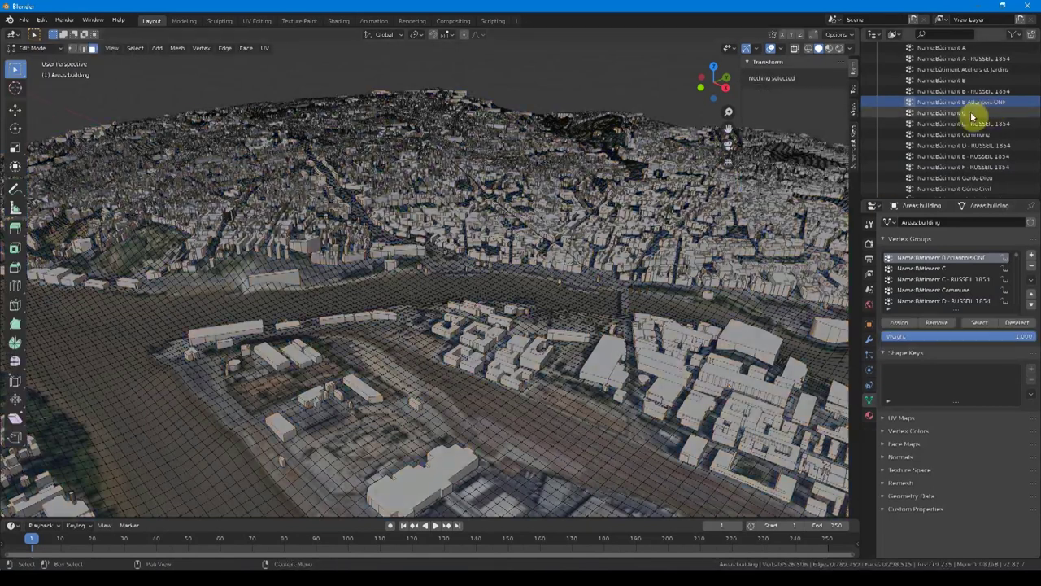
pyautogui.click(974, 324)
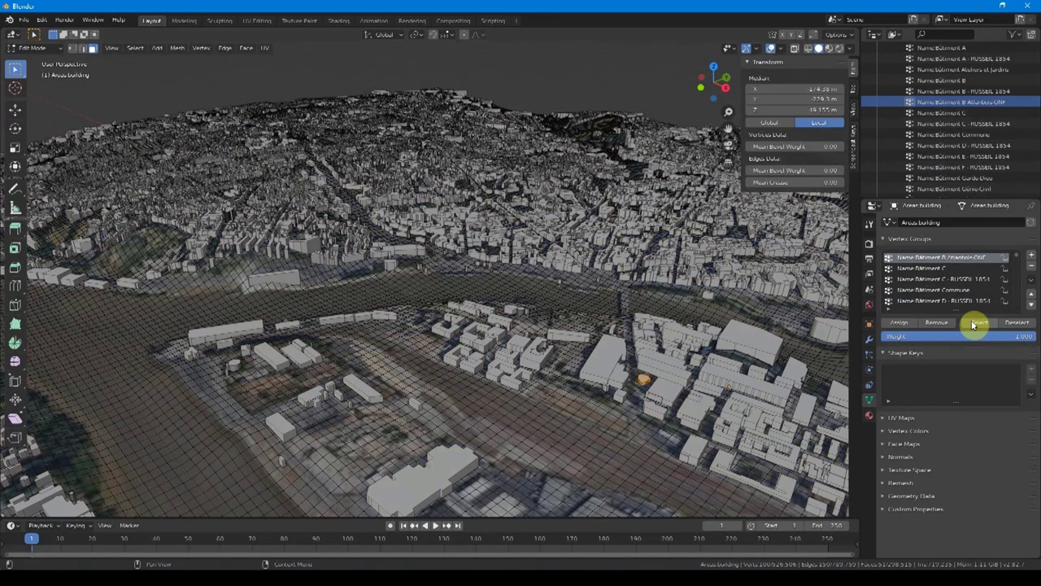
pyautogui.press('KP_Decimal')
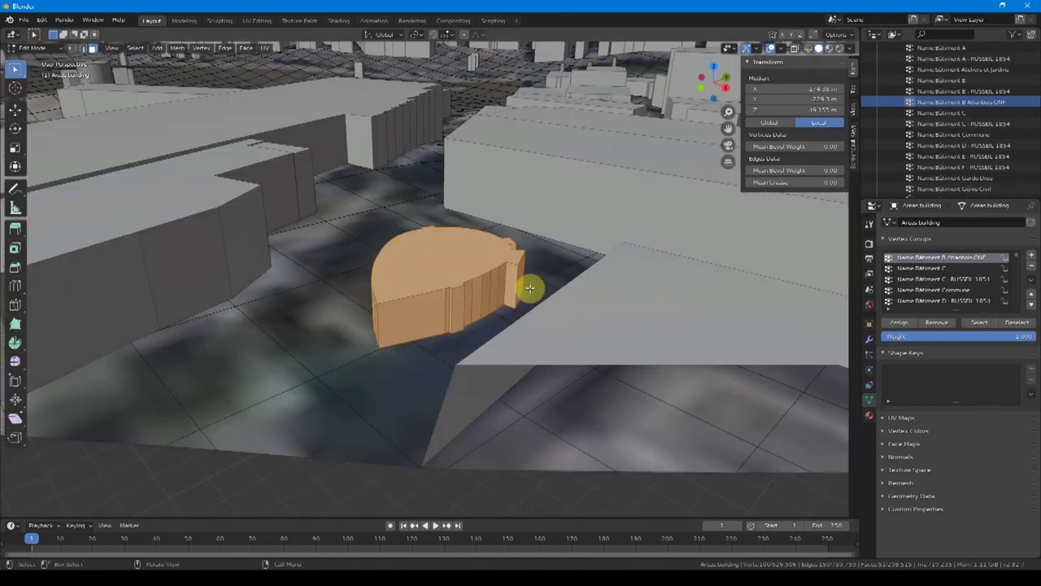
pyautogui.scroll(-2, 529, 284)
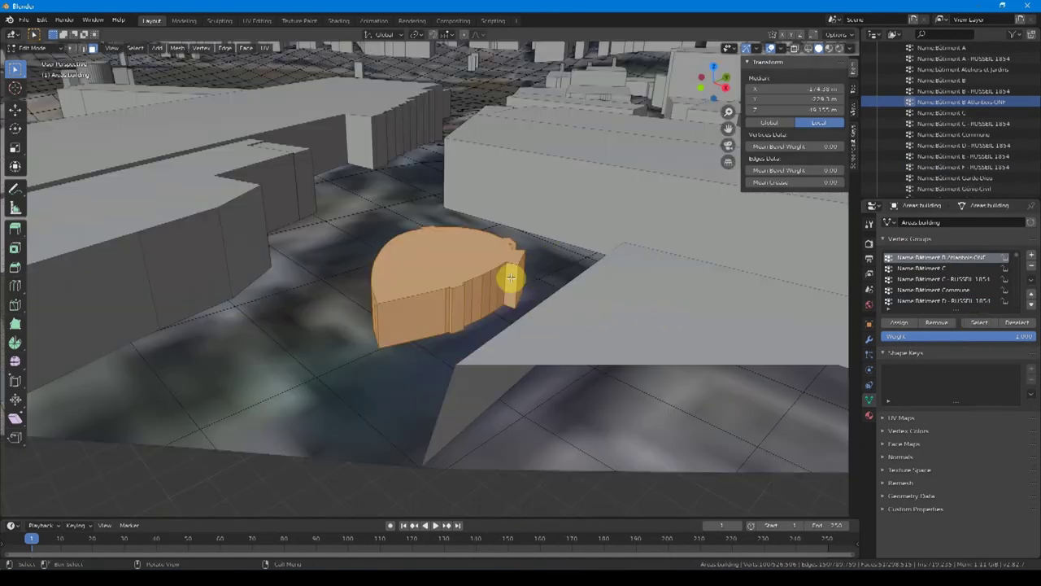
pyautogui.scroll(-2, 492, 277)
pyautogui.scroll(-2, 463, 272)
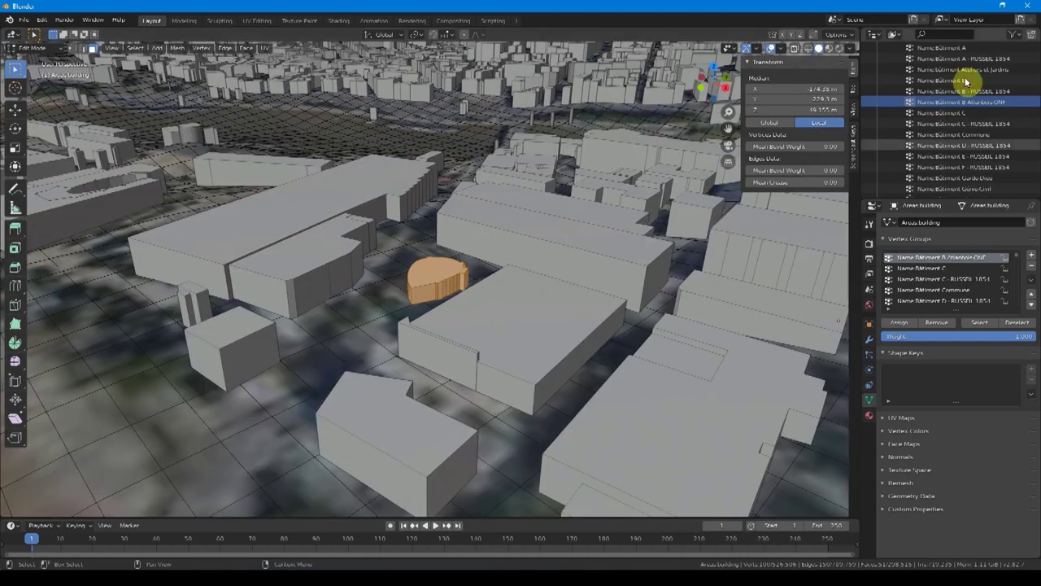
pyautogui.moveTo(447, 296)
pyautogui.mouseDown(button='middle')
pyautogui.moveTo(469, 309)
pyautogui.moveTo(567, 318)
pyautogui.moveTo(536, 311)
pyautogui.moveTo(500, 326)
pyautogui.moveTo(504, 308)
pyautogui.moveTo(464, 267)
pyautogui.moveTo(425, 279)
pyautogui.mouseUp(button='middle')
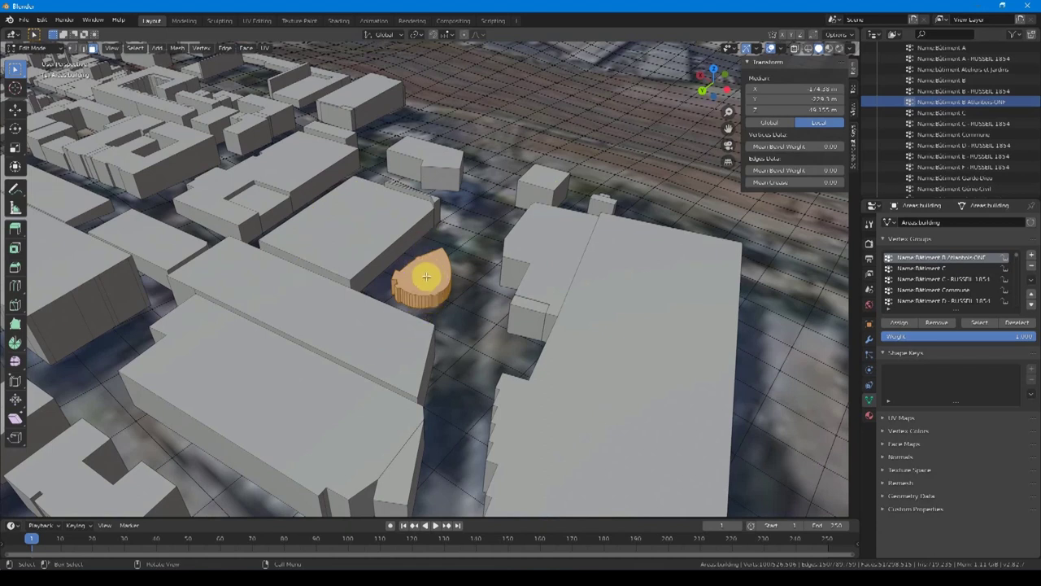
pyautogui.press('p')
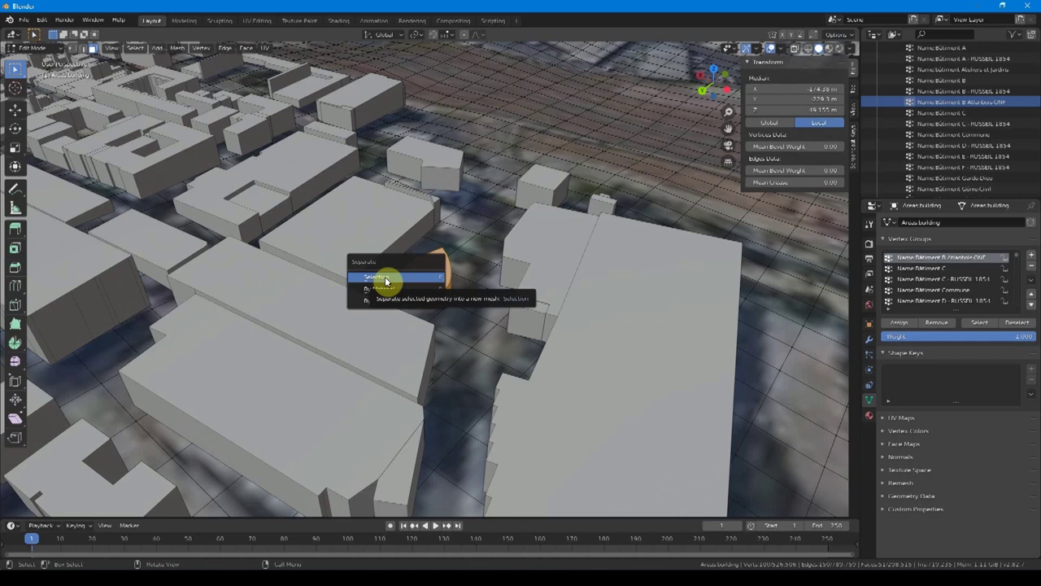
# Back in Object Mode, check the separated dome building by hiding, showing and test-moving it
pyautogui.scroll(5, 942, 107)
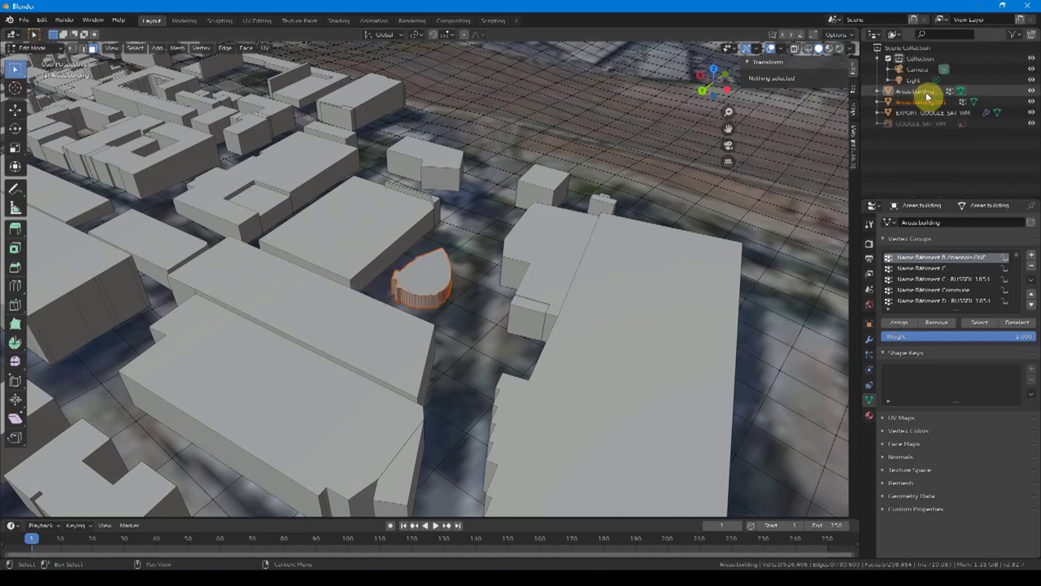
pyautogui.press('Tab')
pyautogui.click(390, 228)
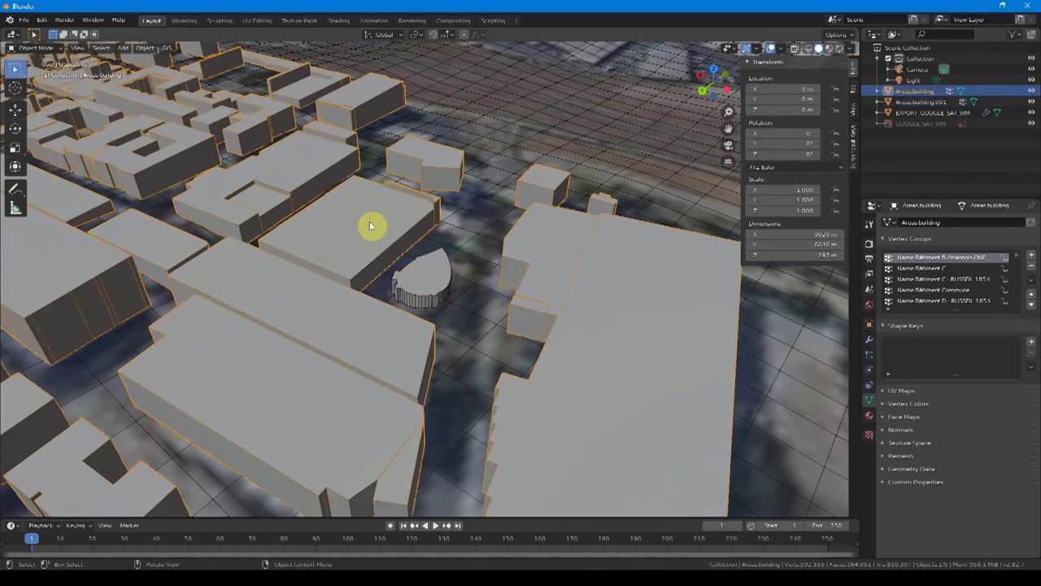
pyautogui.click(414, 281)
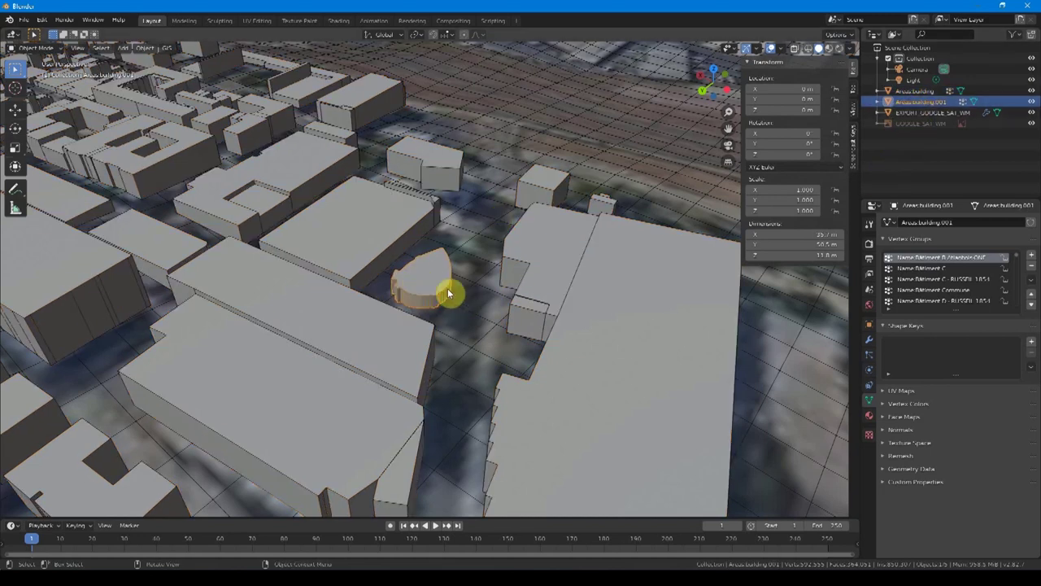
pyautogui.click(1030, 102)
pyautogui.click(1031, 104)
pyautogui.moveTo(426, 283); pyautogui.dragTo(463, 236)
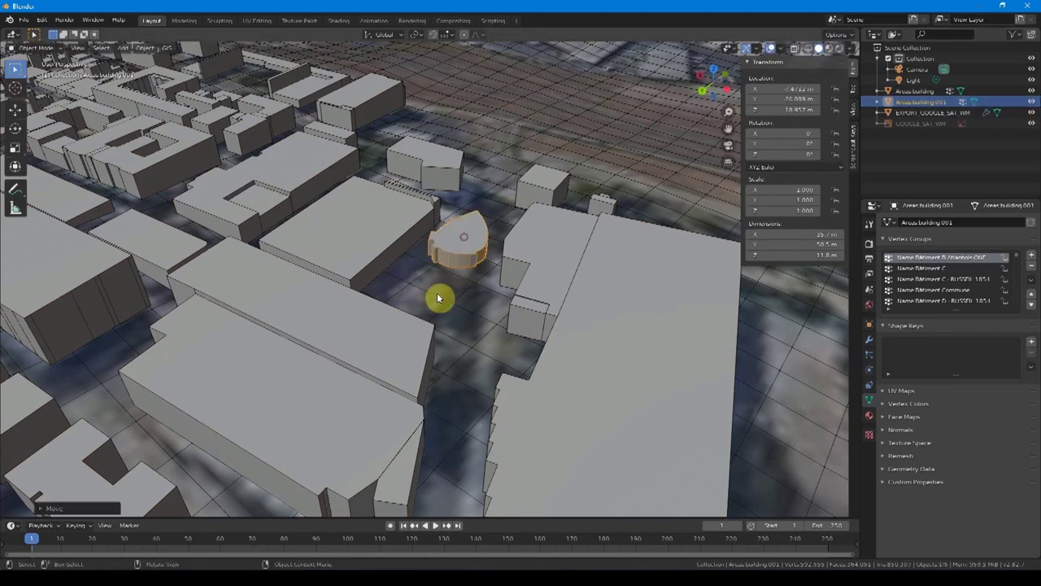
pyautogui.hotkey('alt', 'g')
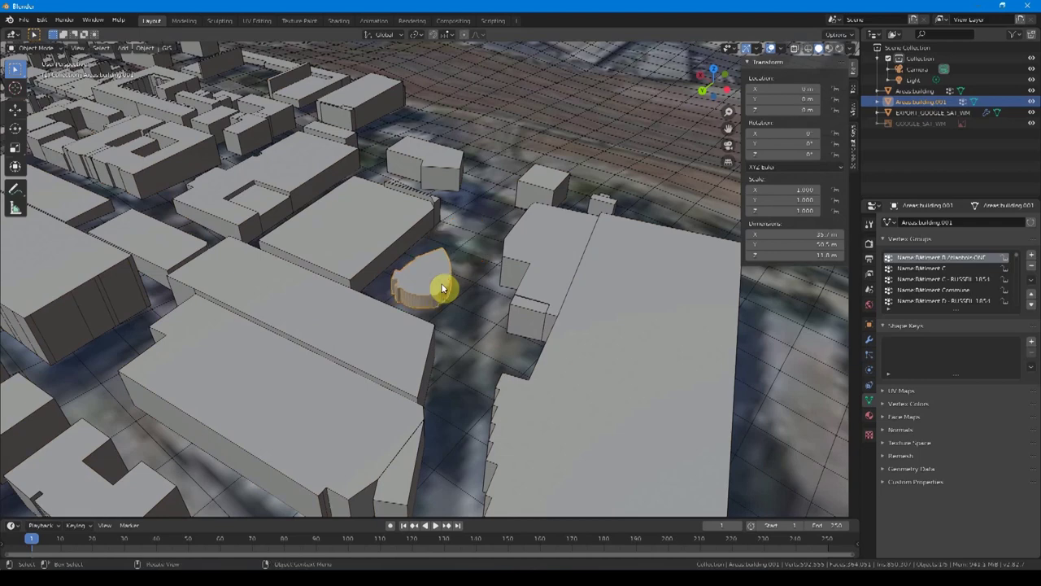
# Orbit, pan and zoom the viewport across the city buildings
pyautogui.scroll(-3, 450, 286)
pyautogui.scroll(-3, 452, 281)
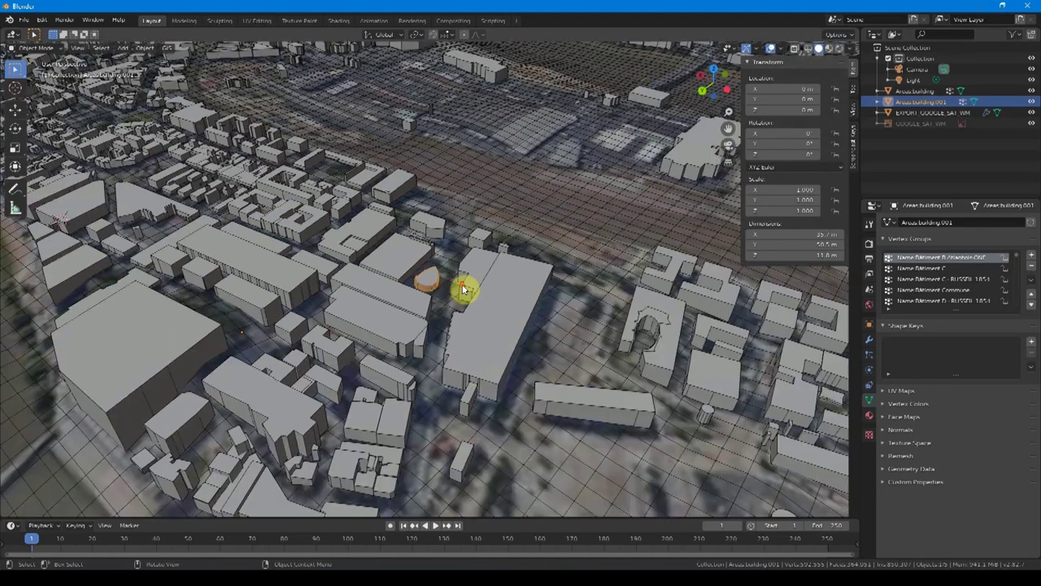
pyautogui.scroll(-3, 452, 281)
pyautogui.scroll(-2, 452, 281)
pyautogui.moveTo(447, 294); pyautogui.dragTo(455, 293, button='middle')
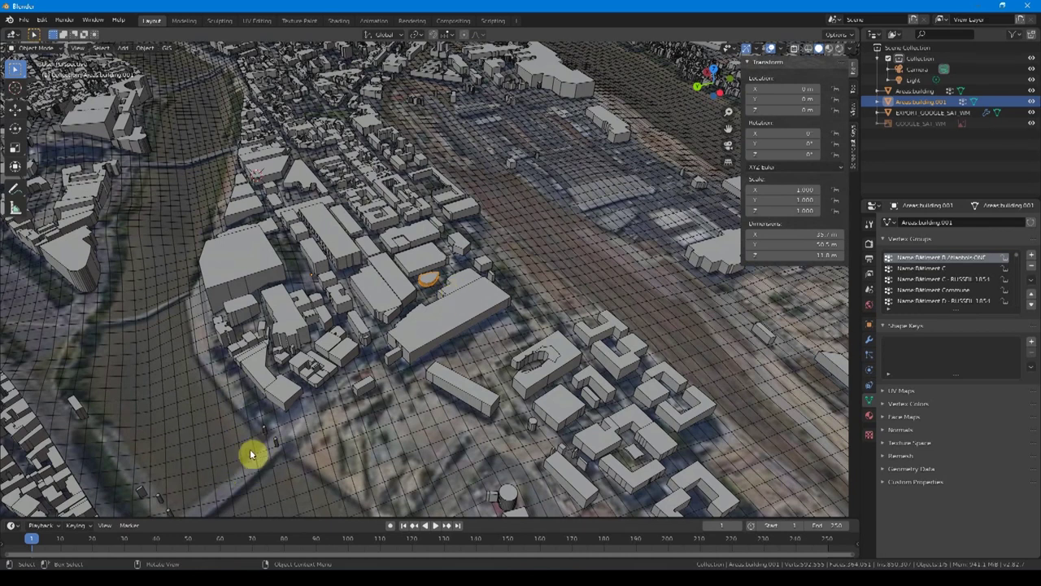
pyautogui.keyDown('shift'); pyautogui.moveTo(155, 496); pyautogui.dragTo(349, 330, button='middle'); pyautogui.keyUp('shift')
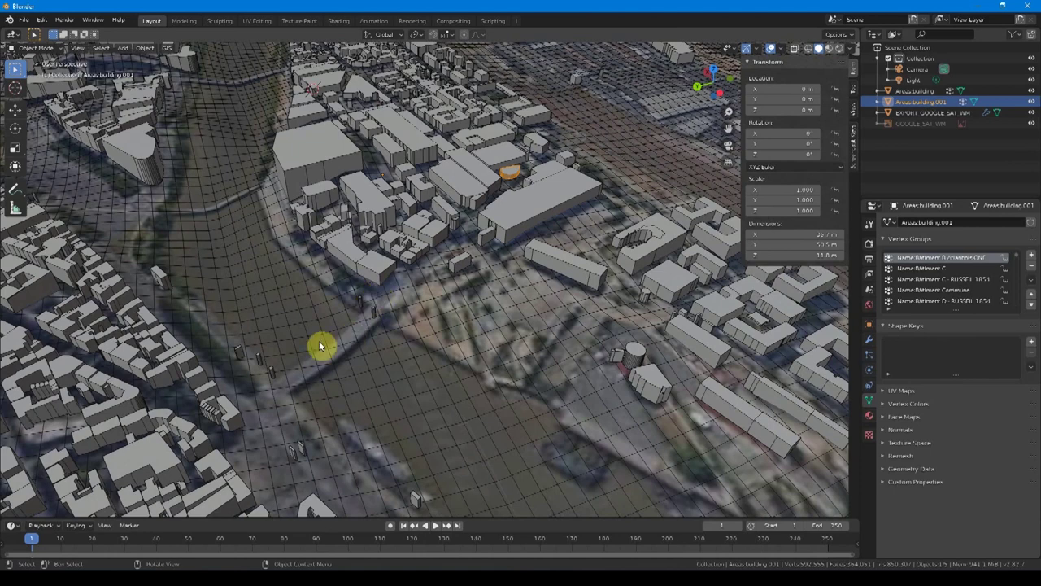
pyautogui.moveTo(305, 363)
pyautogui.mouseDown(button='middle')
pyautogui.moveTo(349, 341)
pyautogui.moveTo(286, 347)
pyautogui.mouseUp(button='middle')
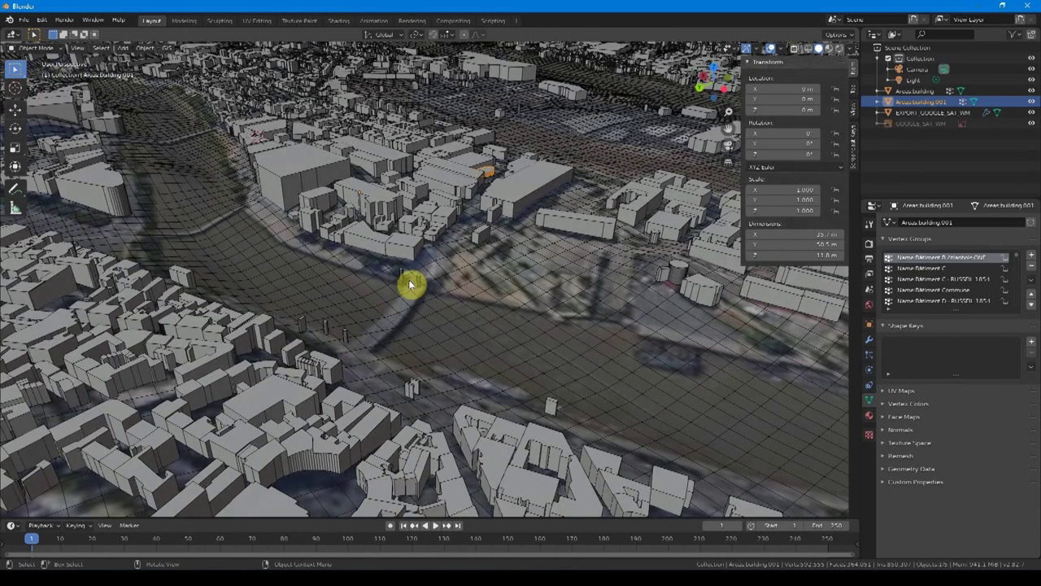
pyautogui.scroll(3, 514, 295)
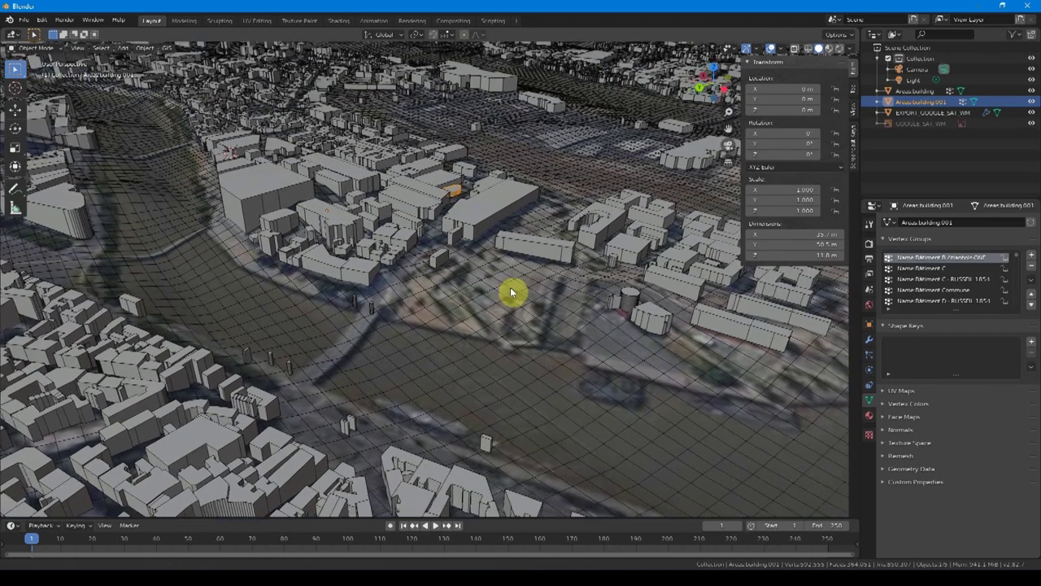
pyautogui.moveTo(513, 295); pyautogui.dragTo(495, 279, button='middle')
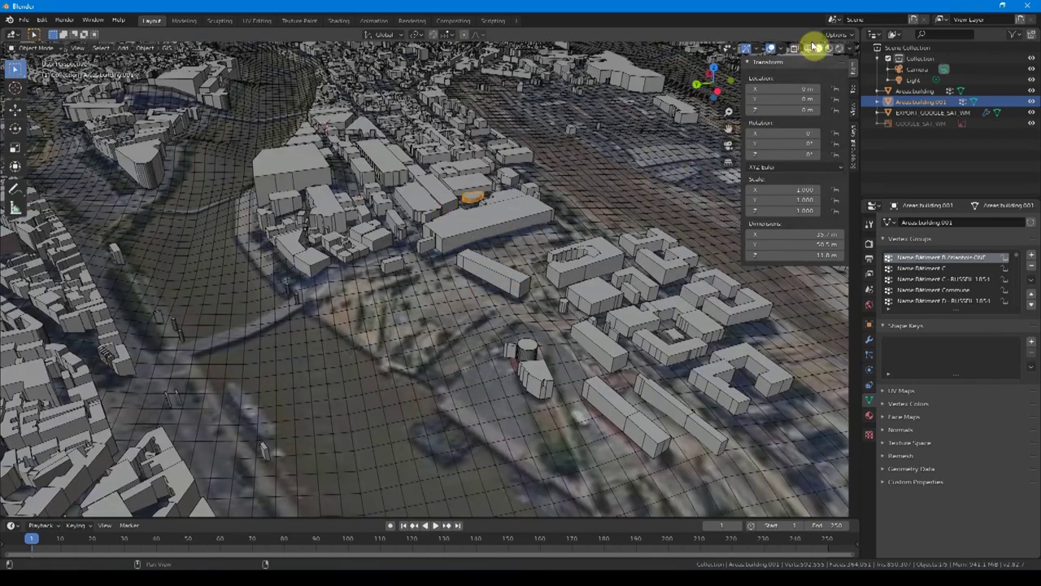
# Set the render engine to Eevee, use Material Preview shading, and select the Areas building mesh
pyautogui.click(839, 48)
pyautogui.click(868, 243)
pyautogui.click(980, 224)
pyautogui.click(974, 236)
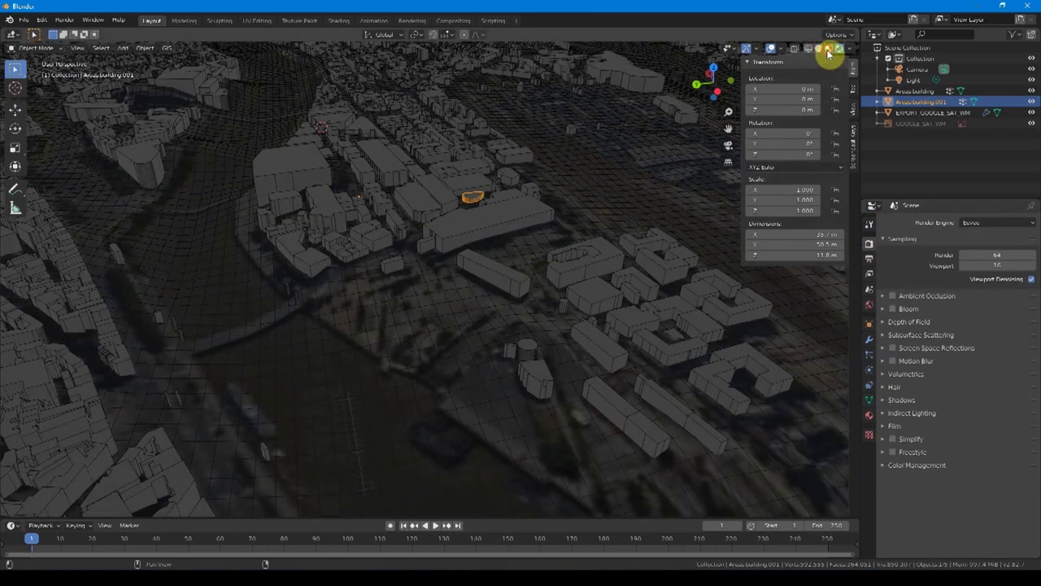
pyautogui.click(828, 48)
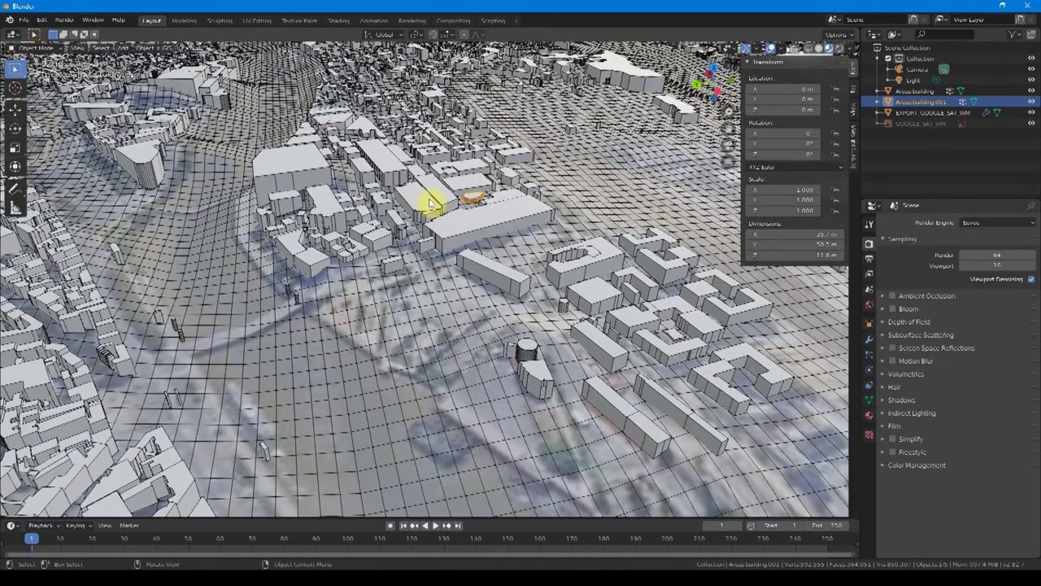
pyautogui.moveTo(491, 233); pyautogui.dragTo(367, 233, button='middle')
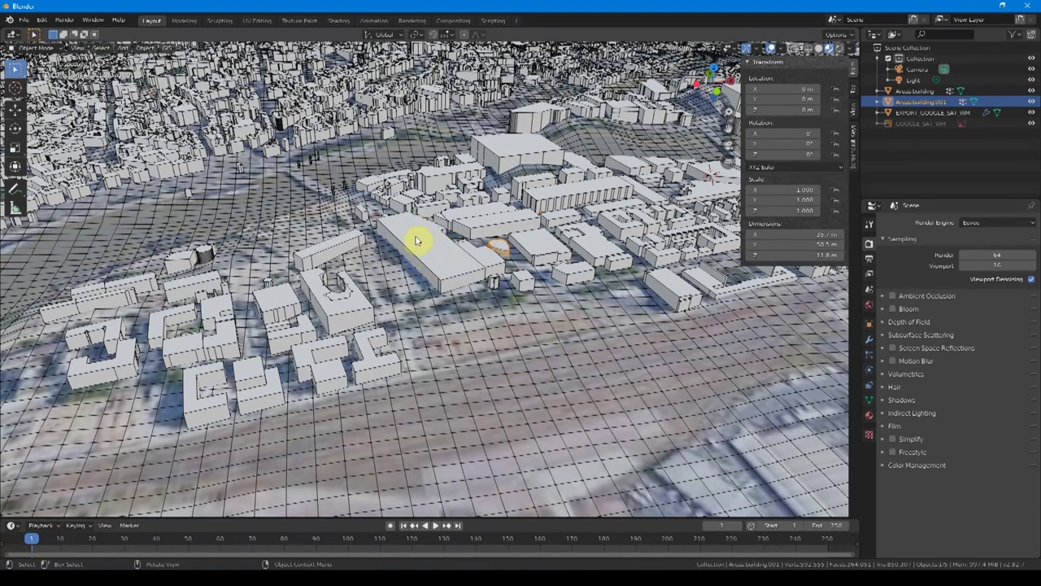
pyautogui.click(432, 244)
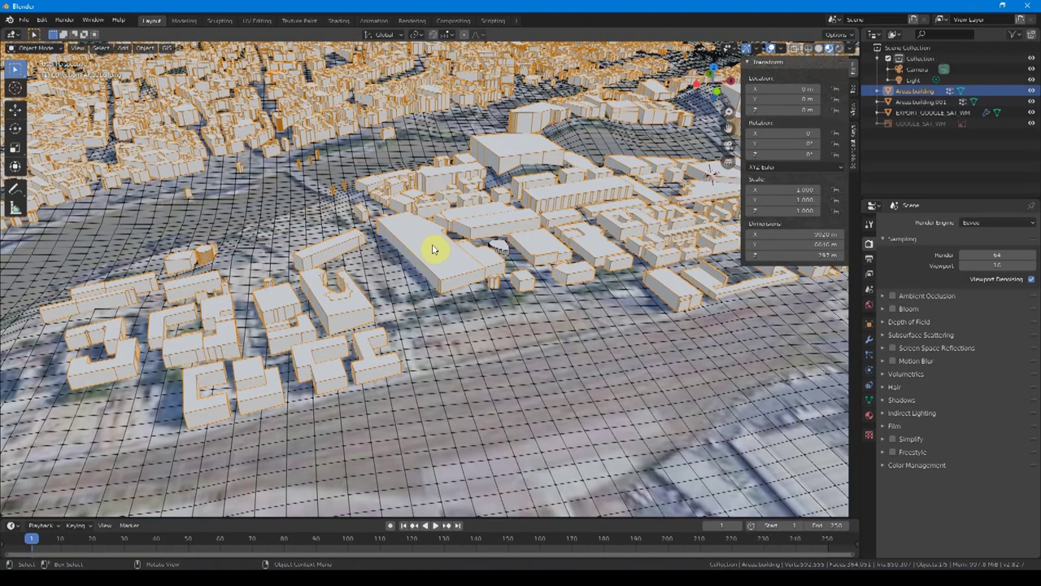
# Pick one flat roof face, select similar faces by Normal, and separate them into Areas:building.002
pyautogui.press('Tab')
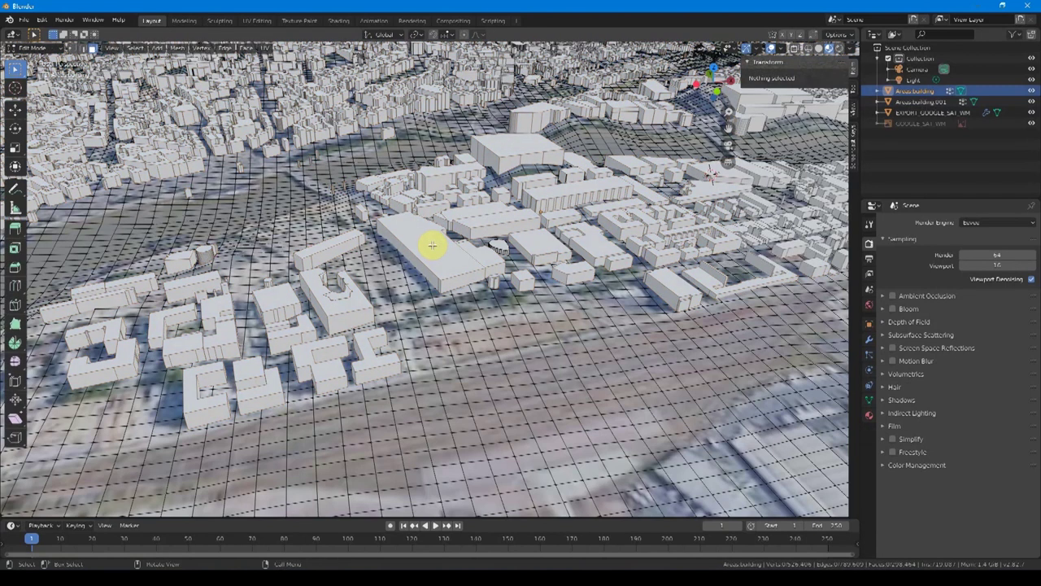
pyautogui.click(426, 245)
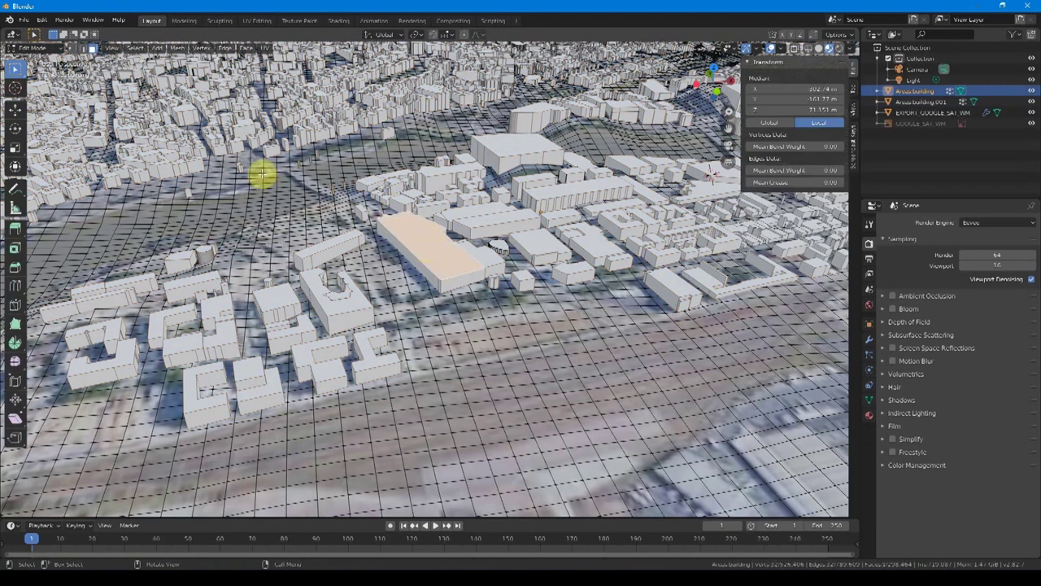
pyautogui.click(137, 48)
pyautogui.moveTo(171, 167)
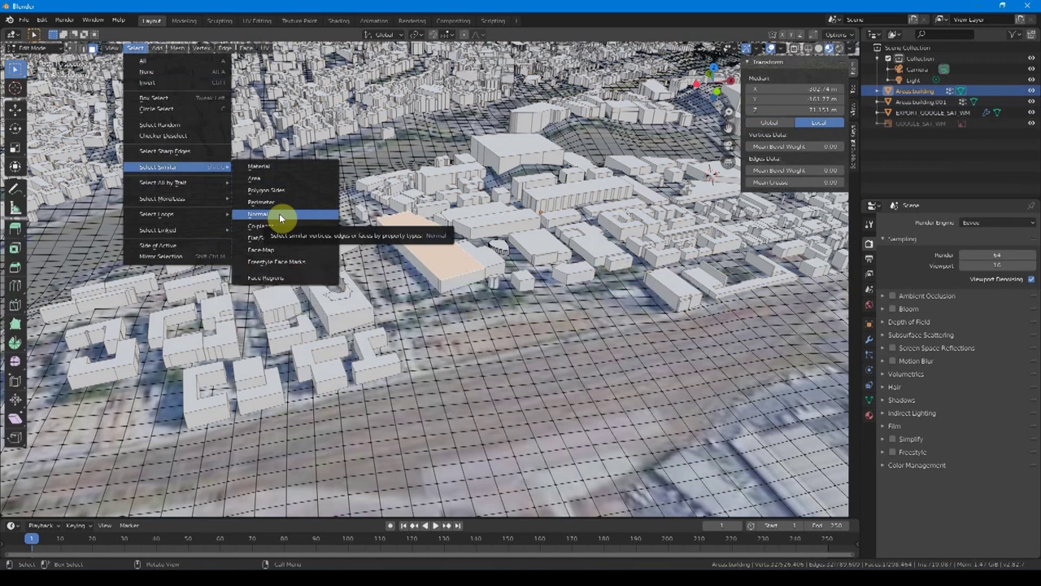
pyautogui.click(279, 213)
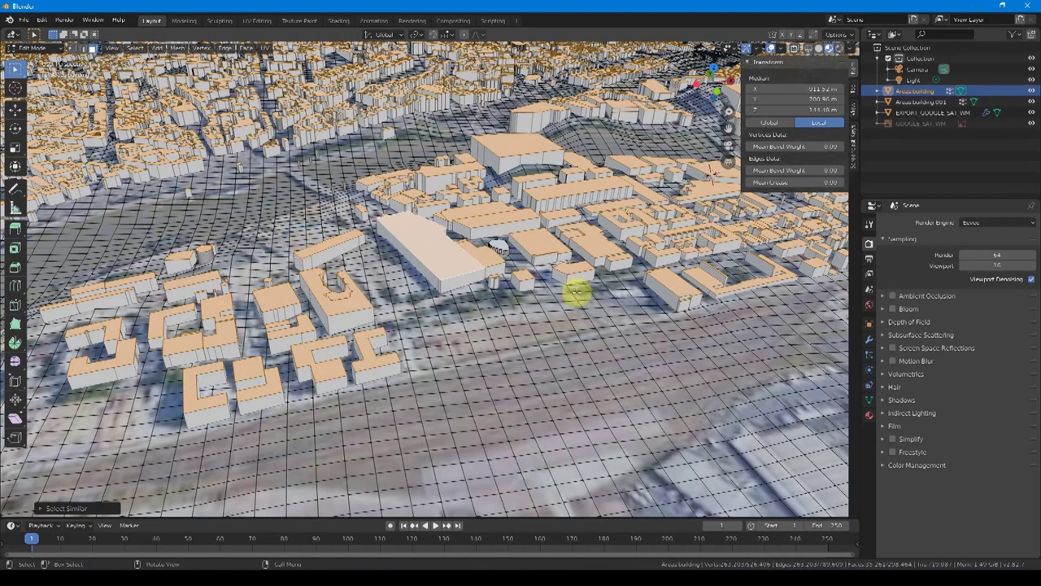
pyautogui.press('p')
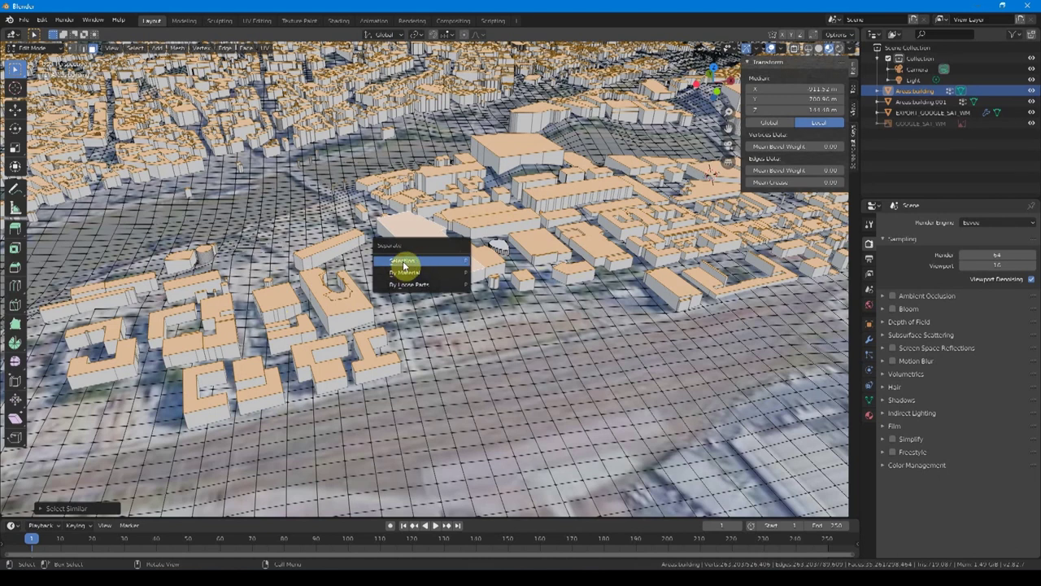
pyautogui.click(401, 260)
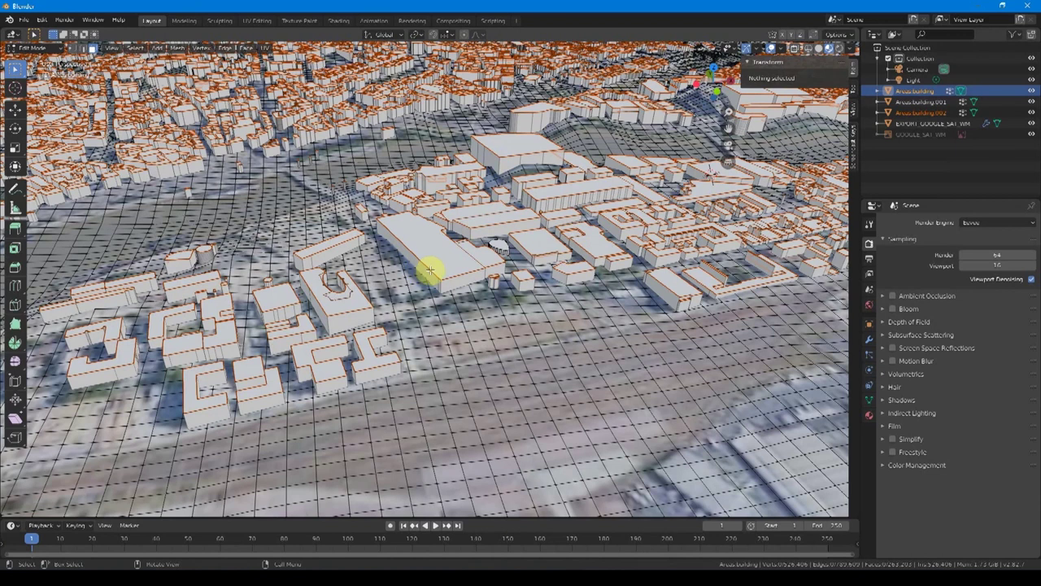
# Hide the original Areas:building blocks, select the Areas:building.002 roofs, and show their Material Properties
pyautogui.press('Tab')
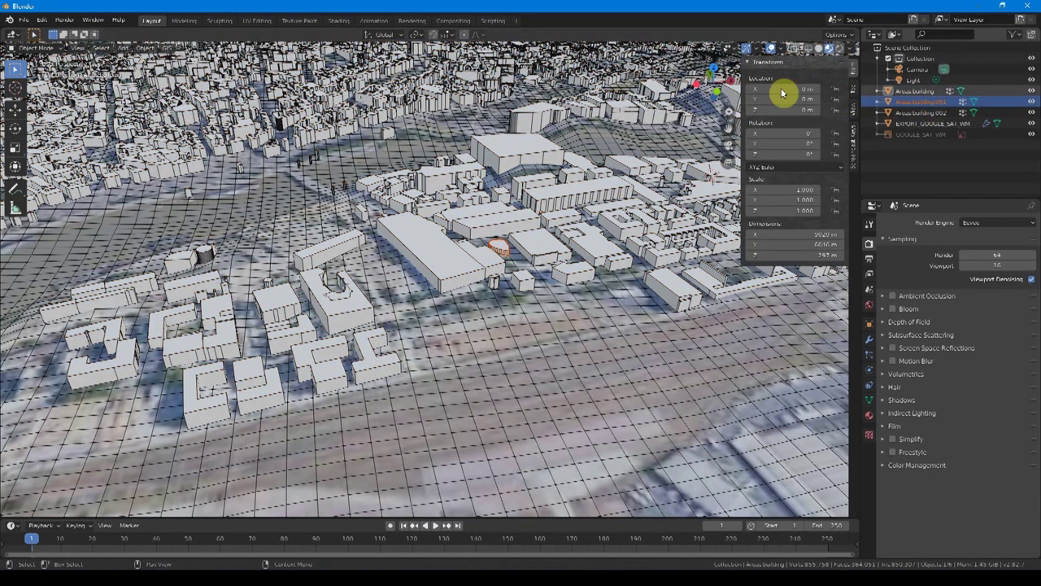
pyautogui.click(925, 103)
pyautogui.click(1036, 91)
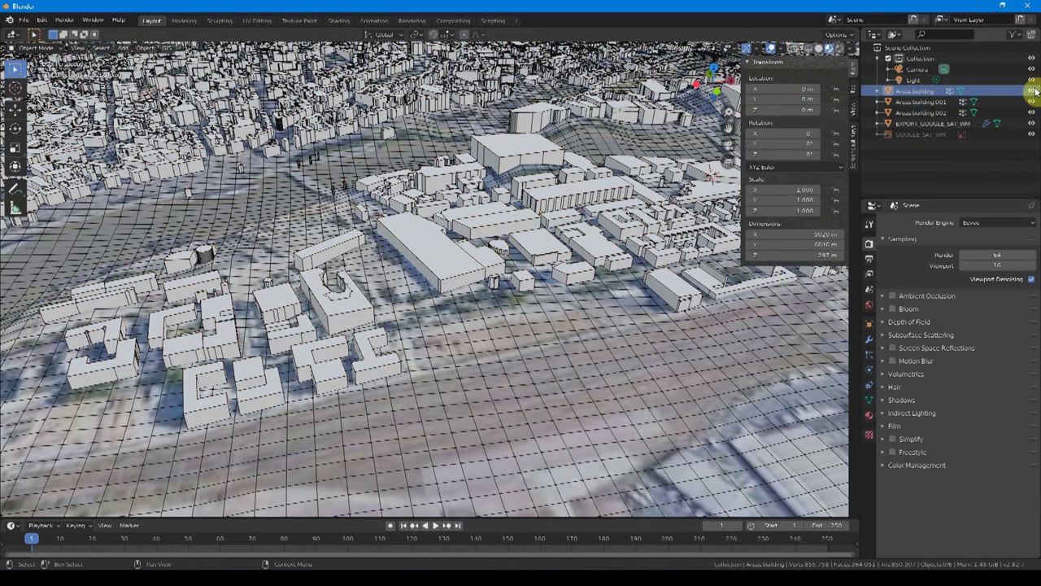
pyautogui.click(1036, 91)
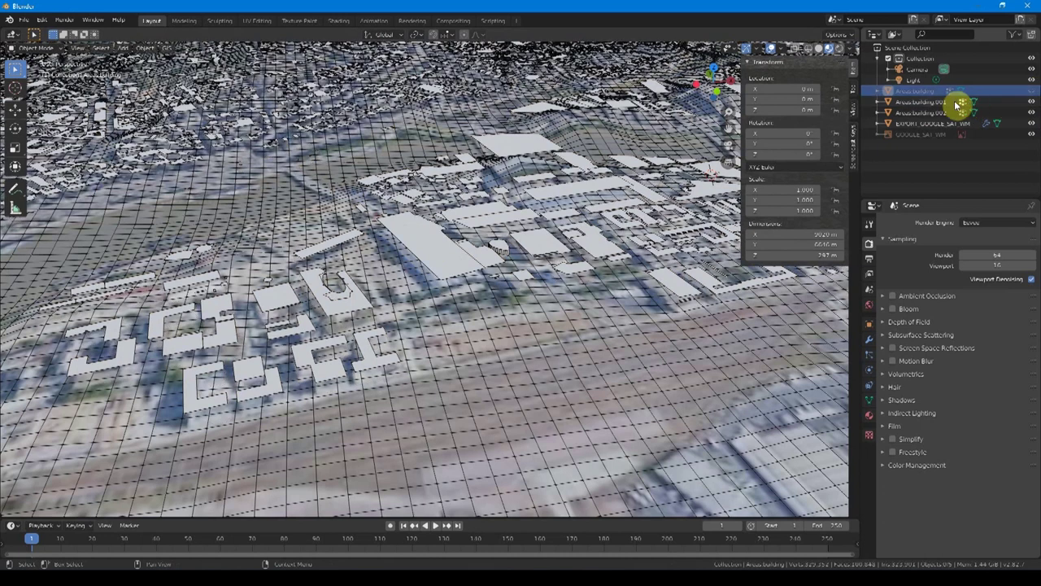
pyautogui.click(1031, 103)
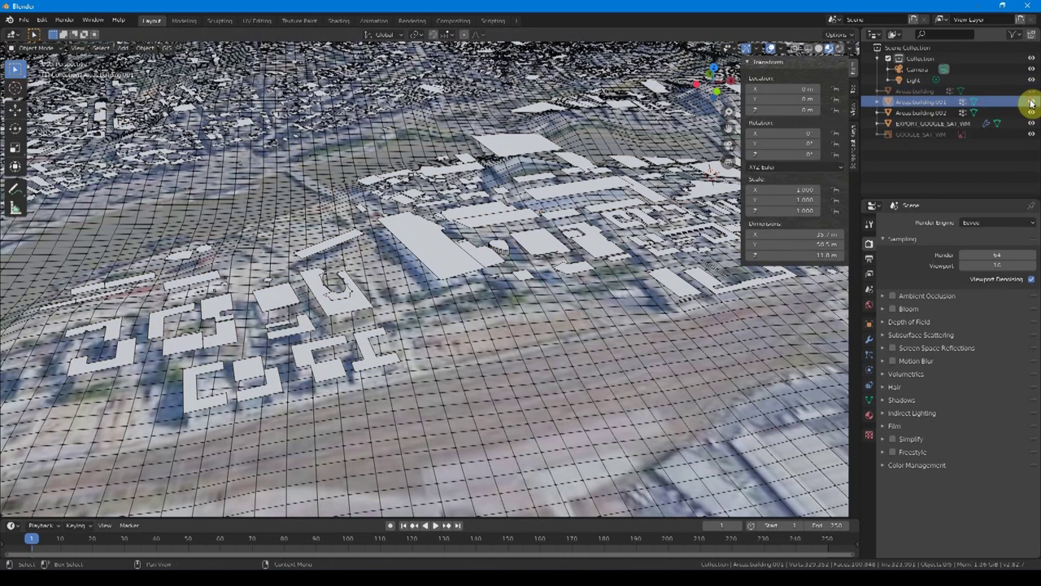
pyautogui.click(923, 111)
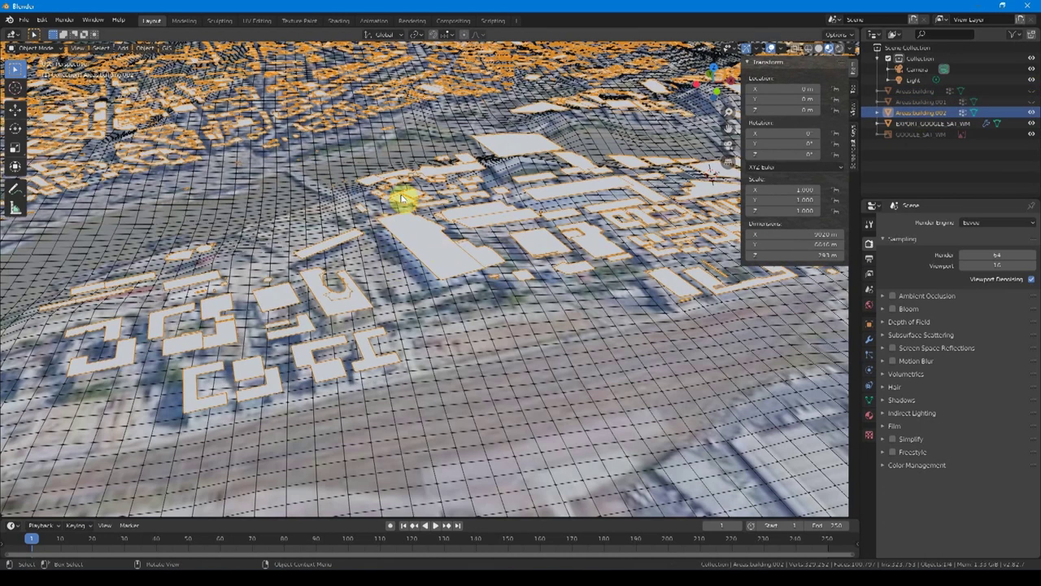
pyautogui.moveTo(432, 244)
pyautogui.mouseDown(button='middle')
pyautogui.moveTo(477, 268)
pyautogui.moveTo(442, 263)
pyautogui.moveTo(458, 262)
pyautogui.mouseUp(button='middle')
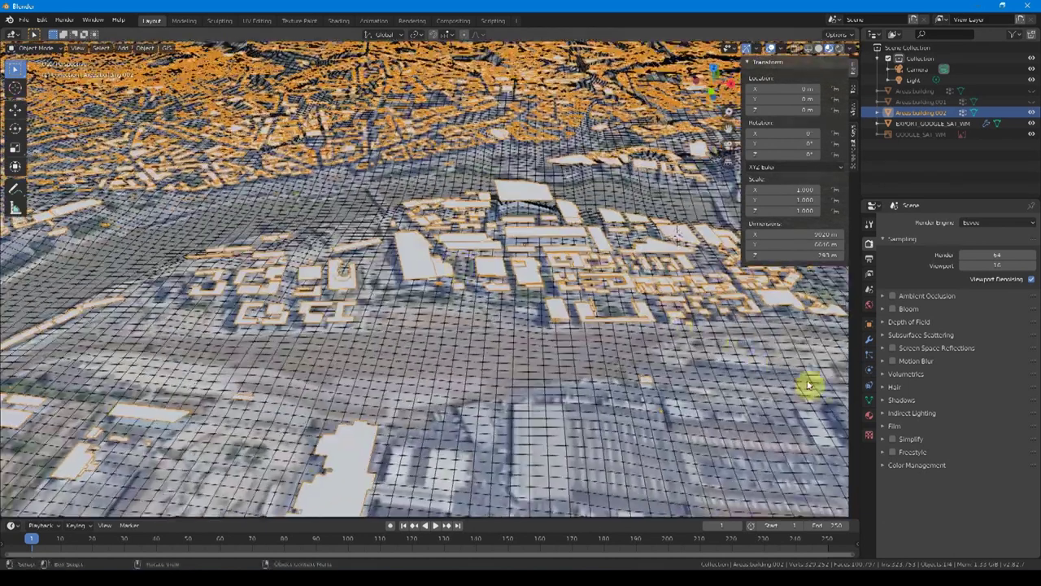
pyautogui.click(869, 415)
# Create a new roof material whose Base Color is the GOOGLE_SAT_WM.tif image texture
pyautogui.click(960, 269)
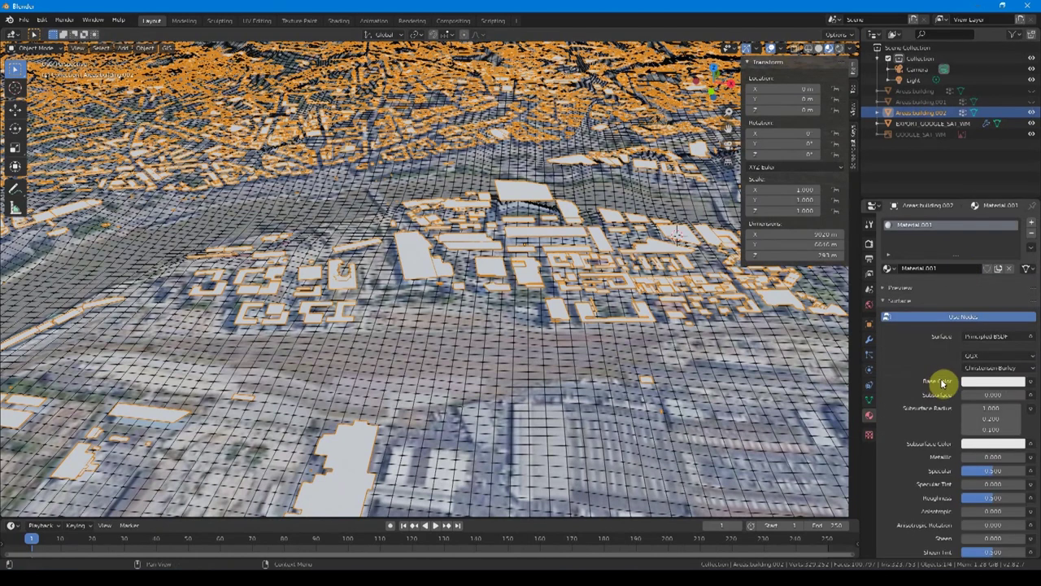
pyautogui.click(1030, 383)
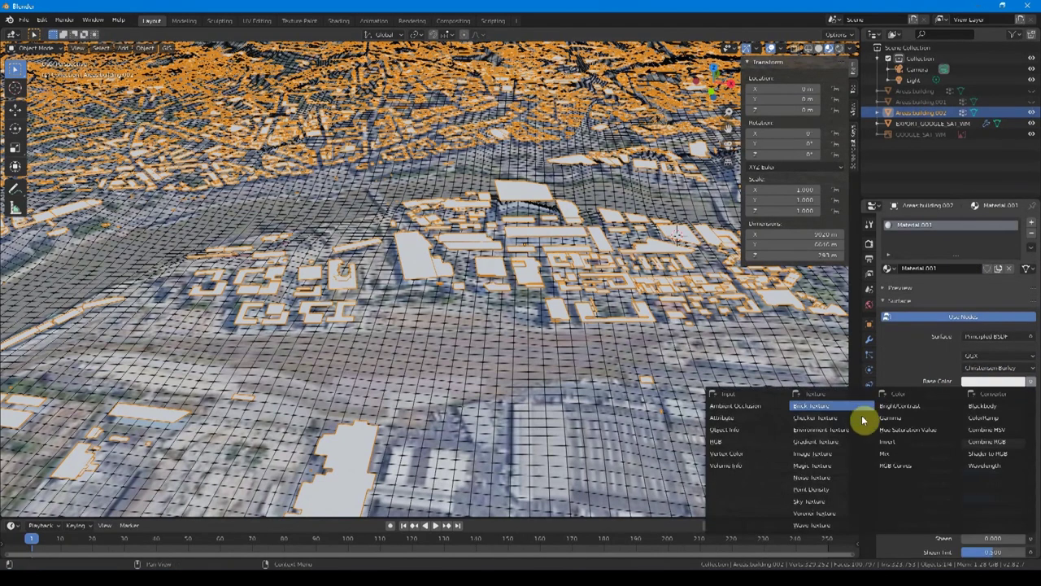
pyautogui.click(813, 453)
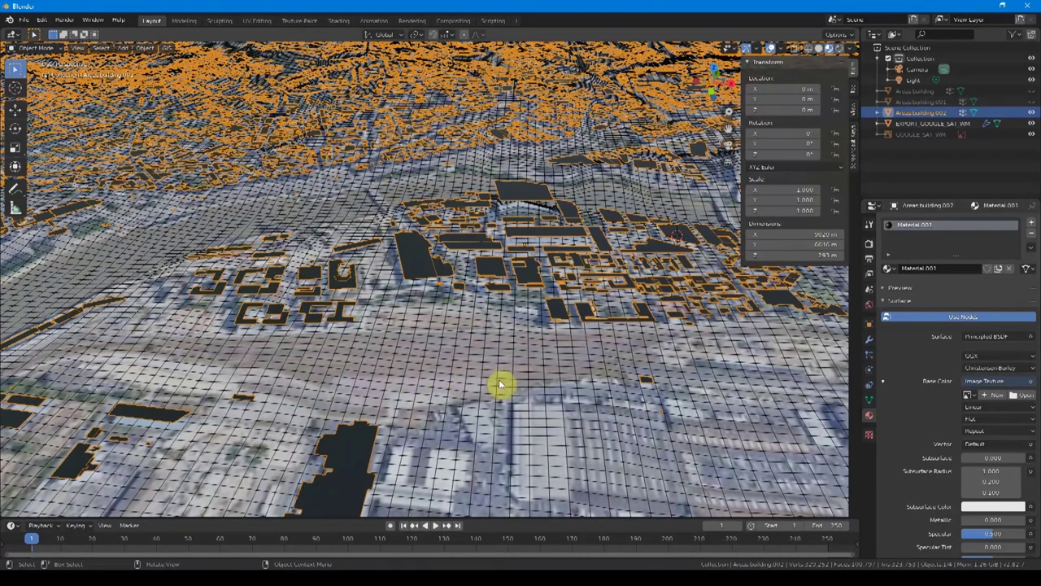
pyautogui.click(968, 395)
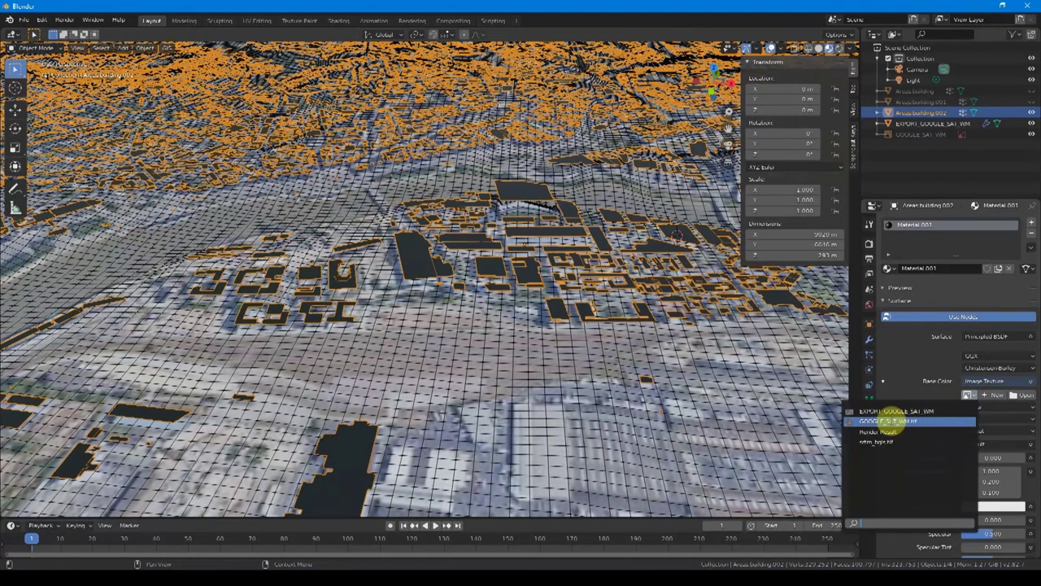
pyautogui.click(893, 420)
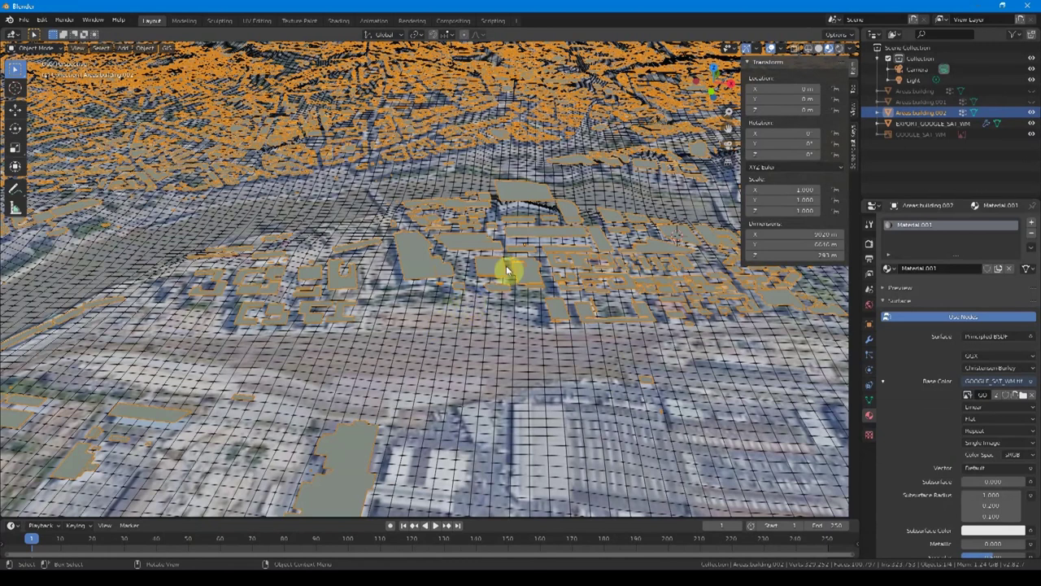
# Turn off the wireframe overlay, then enter Edit Mode with all building geometry selected
pyautogui.click(779, 48)
pyautogui.click(715, 243)
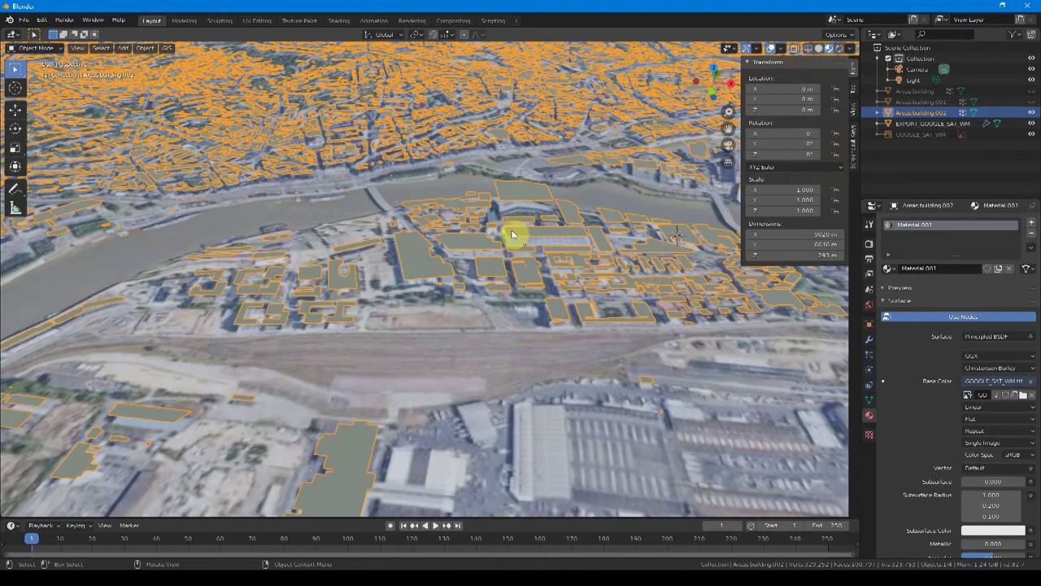
pyautogui.scroll(-2, 561, 240)
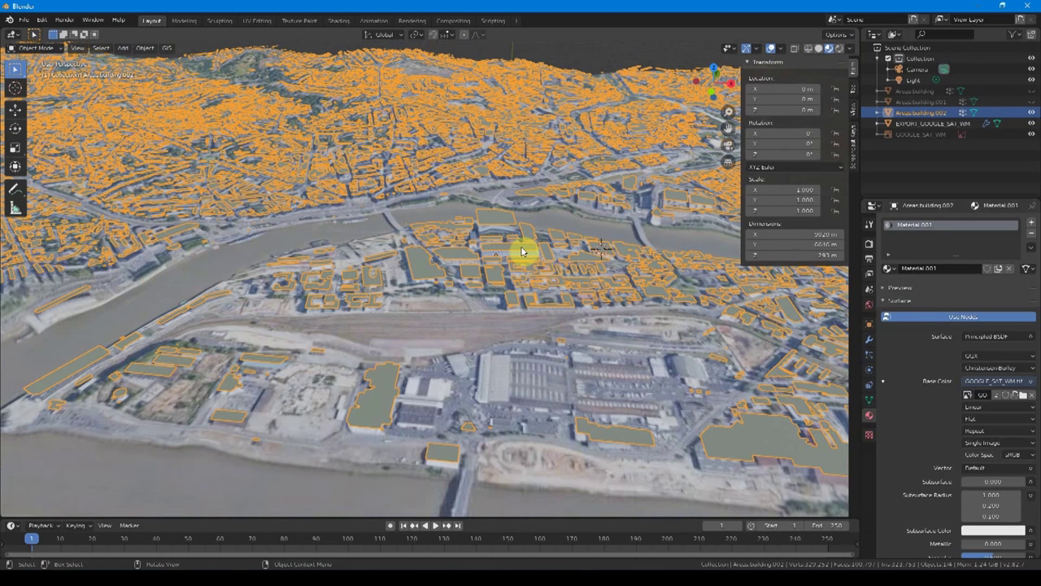
pyautogui.moveTo(516, 285); pyautogui.dragTo(485, 263, button='middle')
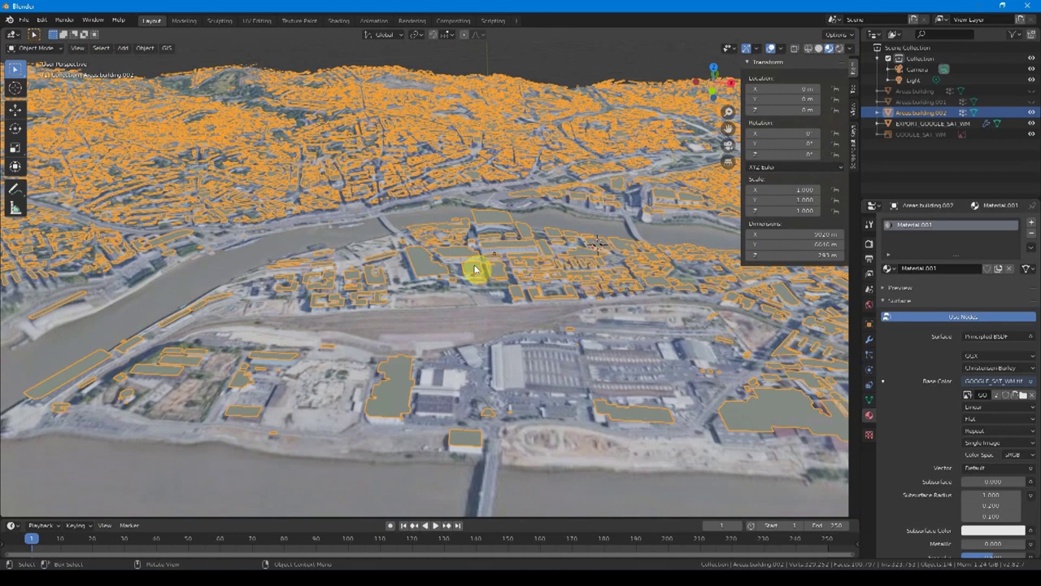
pyautogui.press('Tab')
pyautogui.press('a')
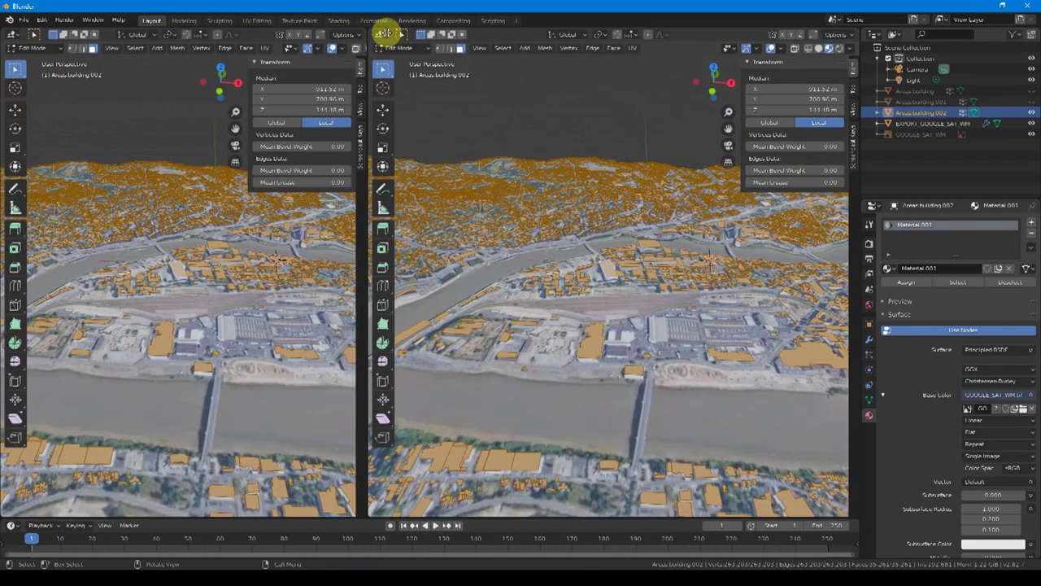
# Split the view and show GOOGLE_SAT_WM.tif in an Image Editor on the left
pyautogui.click(406, 33)
pyautogui.click(15, 35)
pyautogui.click(32, 96)
pyautogui.click(155, 34)
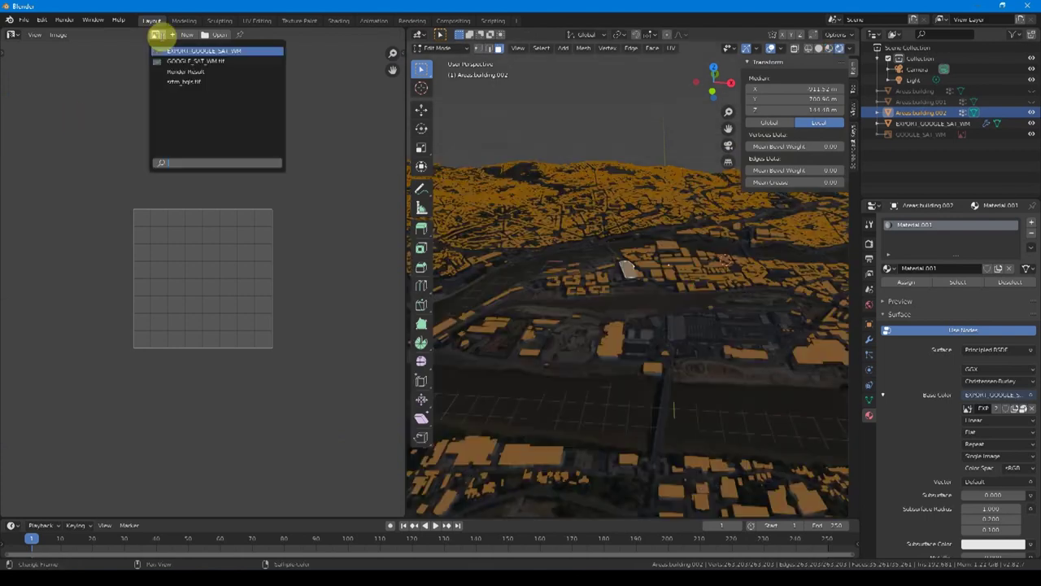
pyautogui.click(186, 65)
# Switch to a straight-down top view (Numpad 7) and bring up the UV mapping menu
pyautogui.scroll(-2, 274, 209)
pyautogui.scroll(-1, 275, 209)
pyautogui.click(620, 268)
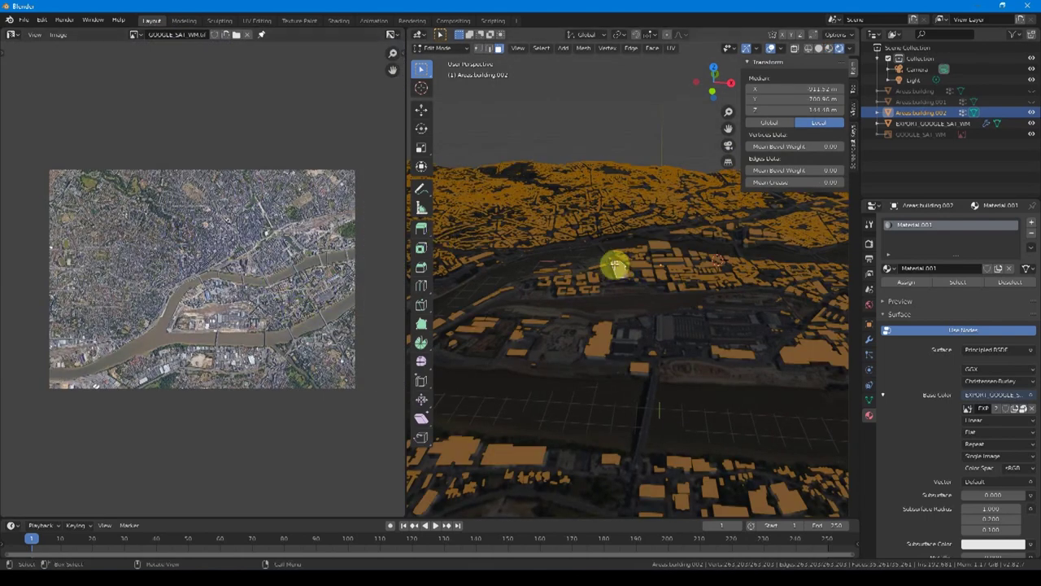
pyautogui.press('u')
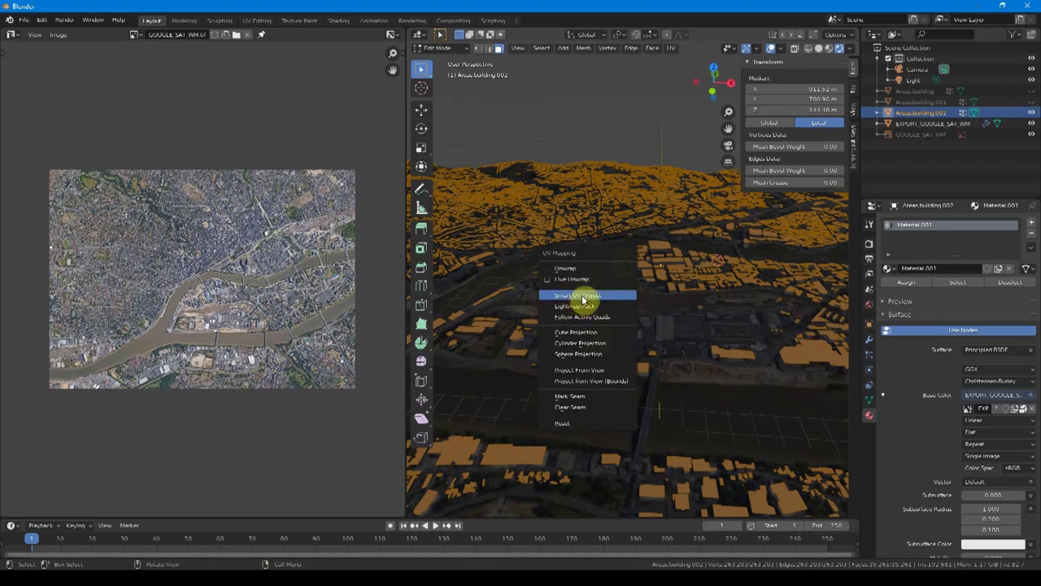
pyautogui.press('Escape')
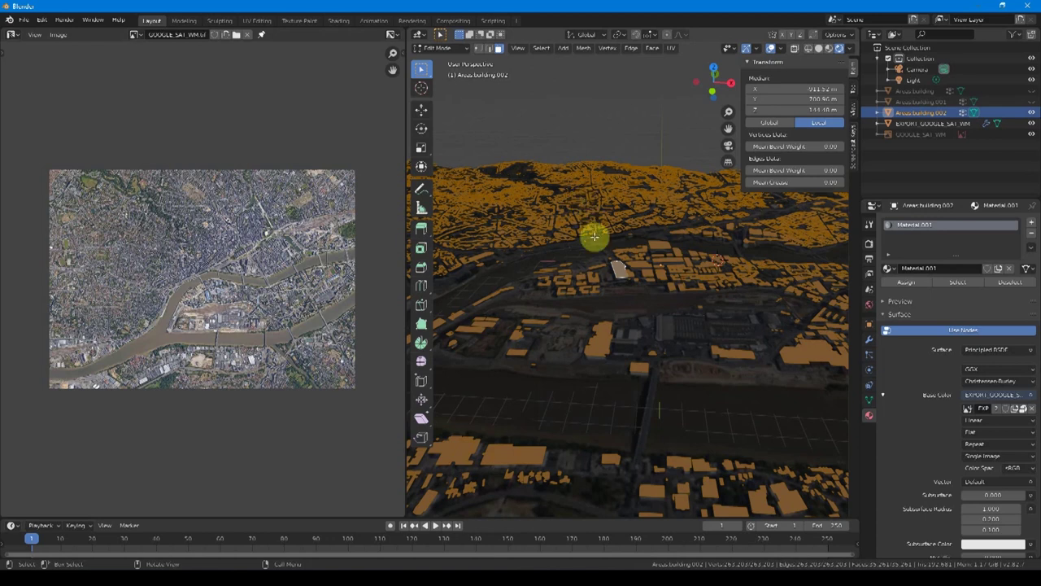
pyautogui.press('KP_7')
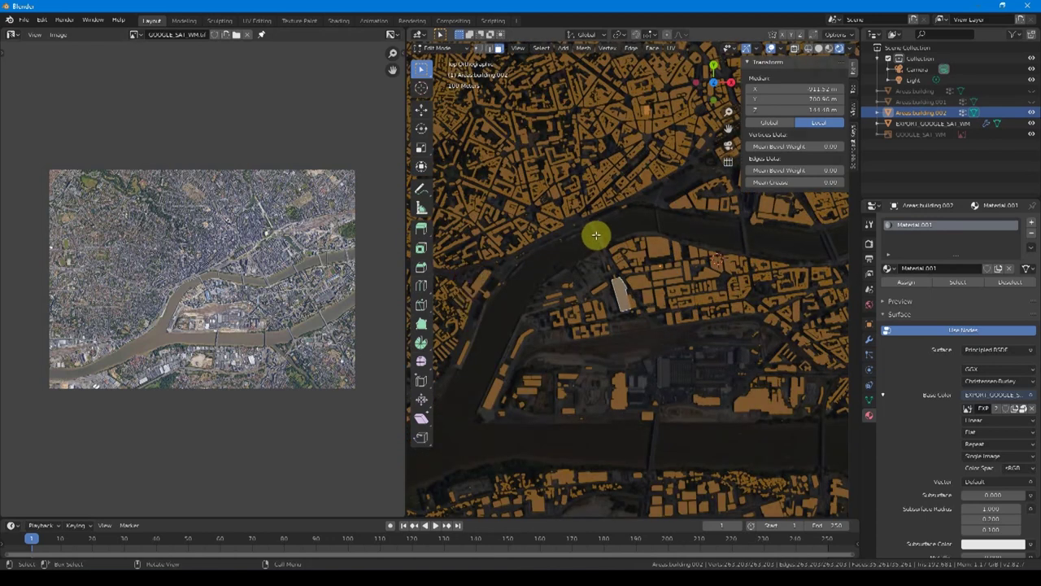
pyautogui.press('u')
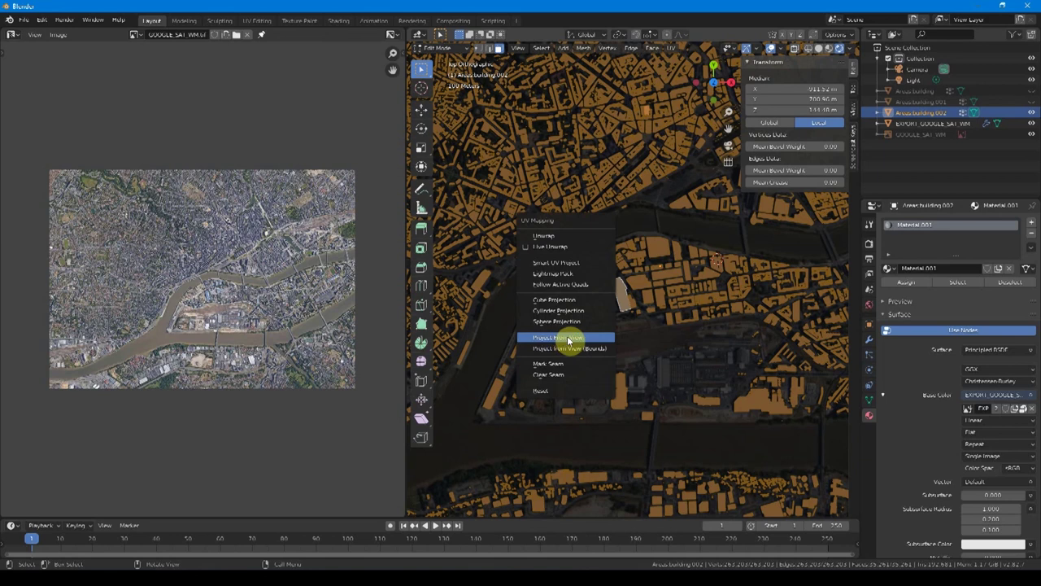
# Project the buildings' UVs from the top view and shrink them toward the image
pyautogui.click(571, 339)
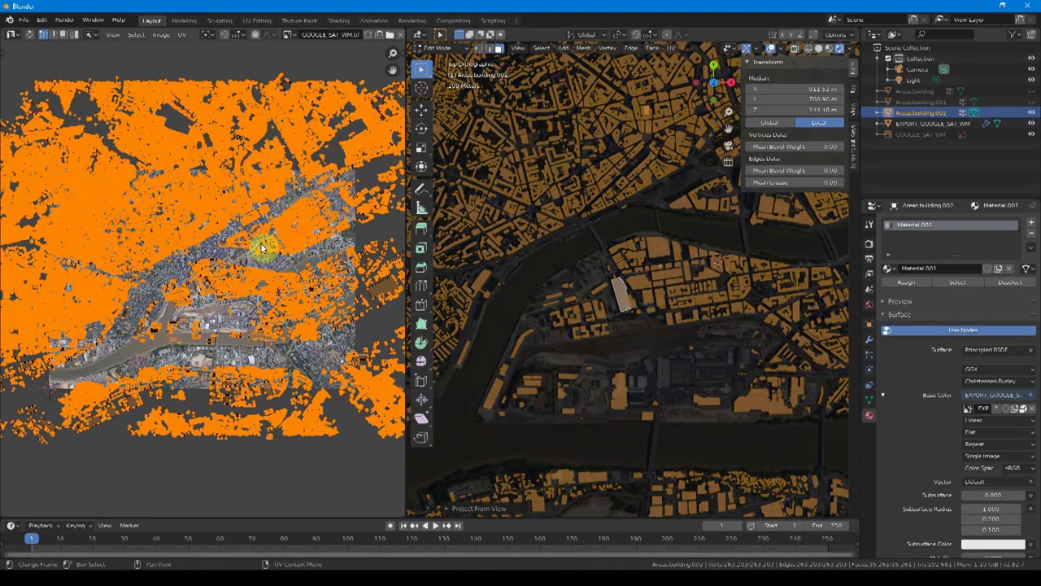
pyautogui.press('s')
pyautogui.click(247, 275)
pyautogui.scroll(5, 225, 240)
pyautogui.scroll(-3, 133, 297)
pyautogui.scroll(3, 286, 270)
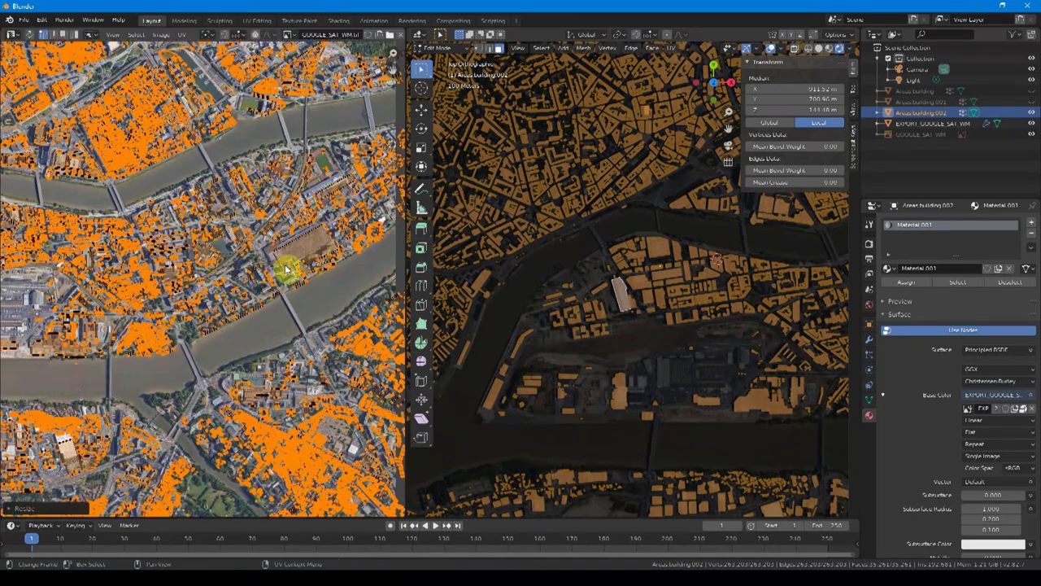
pyautogui.moveTo(279, 260)
pyautogui.mouseDown(button='middle')
pyautogui.moveTo(323, 248)
pyautogui.moveTo(262, 273)
pyautogui.mouseUp(button='middle')
pyautogui.keyDown('ctrl'); pyautogui.hscroll(-1, 325, 244); pyautogui.keyUp('ctrl')
pyautogui.keyDown('ctrl'); pyautogui.hscroll(-4, 313, 260); pyautogui.keyUp('ctrl')
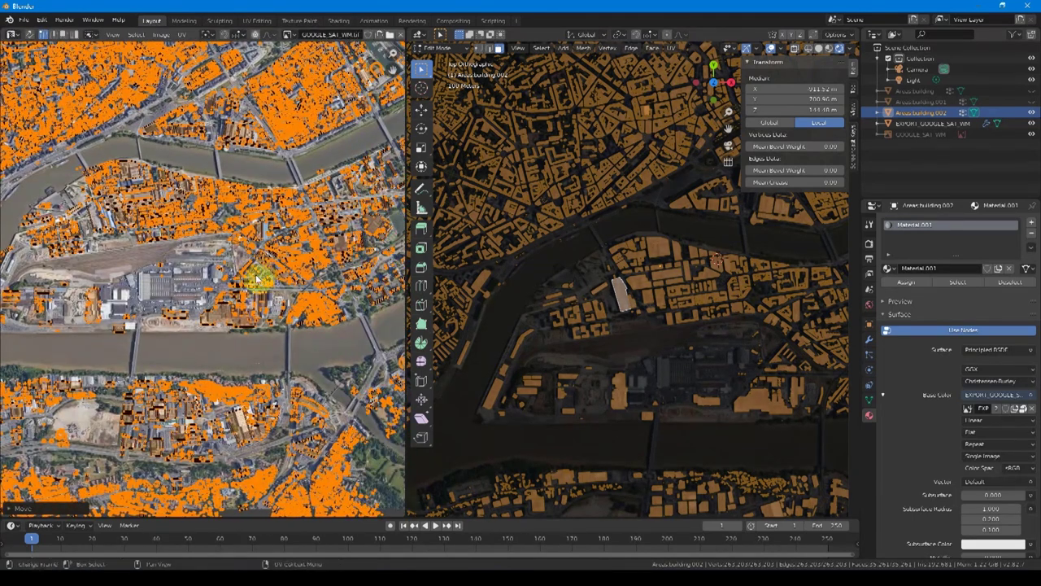
pyautogui.scroll(-1, 262, 274)
pyautogui.scroll(-1, 264, 274)
pyautogui.keyDown('ctrl'); pyautogui.hscroll(-1, 263, 276); pyautogui.keyUp('ctrl')
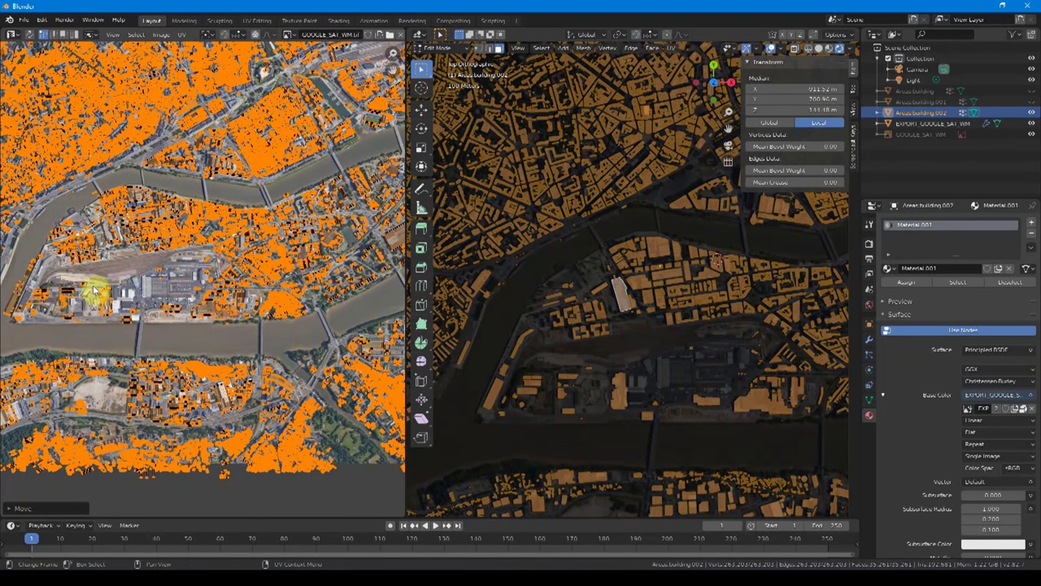
# Scale and move the UV layout over the satellite image
pyautogui.press('s')
pyautogui.click(190, 263)
pyautogui.press('g')
pyautogui.click(213, 250)
pyautogui.scroll(4, 197, 257)
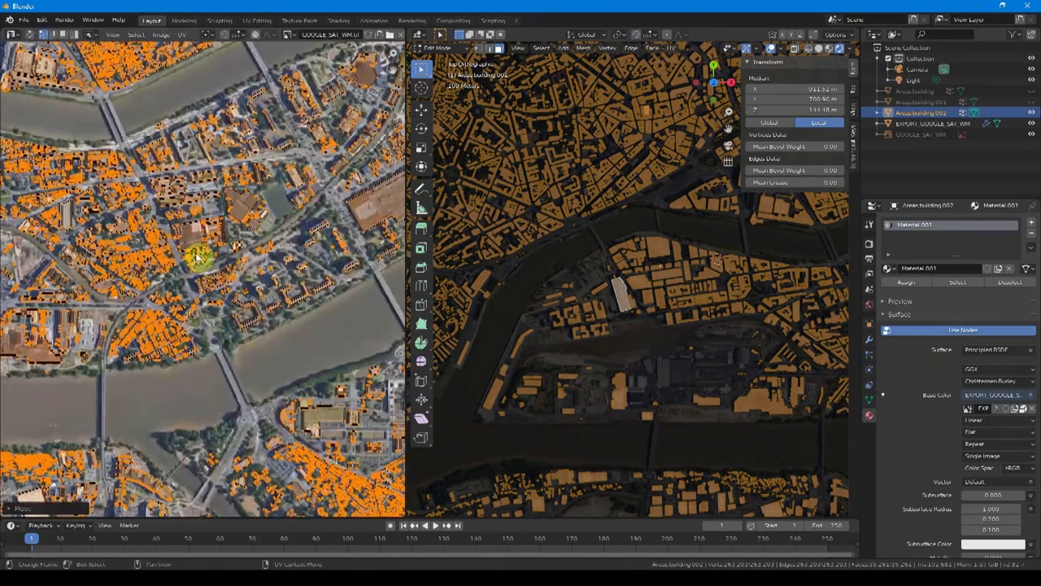
pyautogui.scroll(3, 196, 257)
pyautogui.scroll(-2, 235, 249)
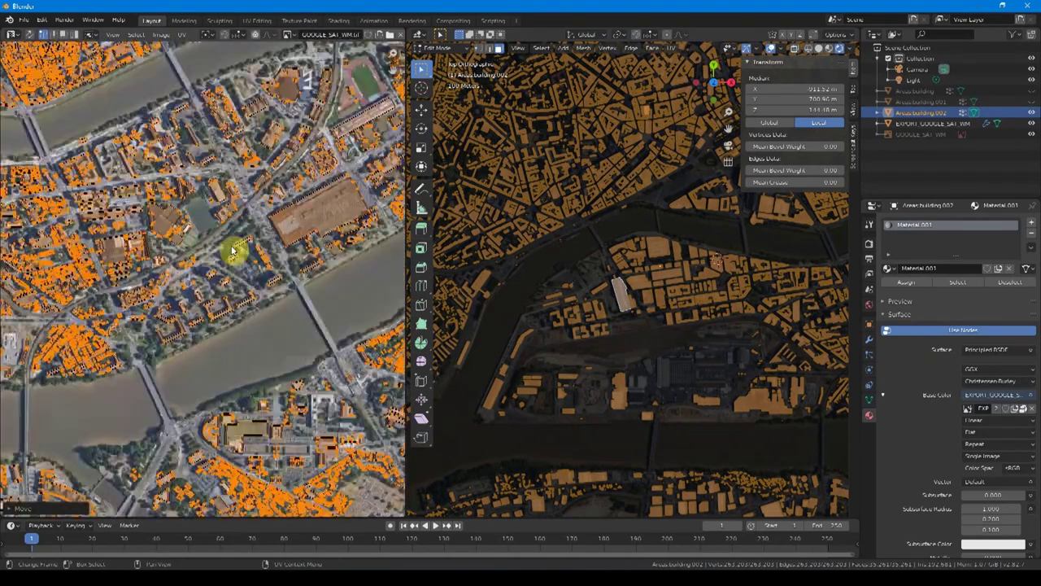
pyautogui.scroll(-2, 170, 235)
pyautogui.scroll(-2, 245, 238)
pyautogui.scroll(2, 174, 214)
pyautogui.scroll(2, 175, 214)
pyautogui.scroll(2, 98, 167)
pyautogui.scroll(2, 128, 168)
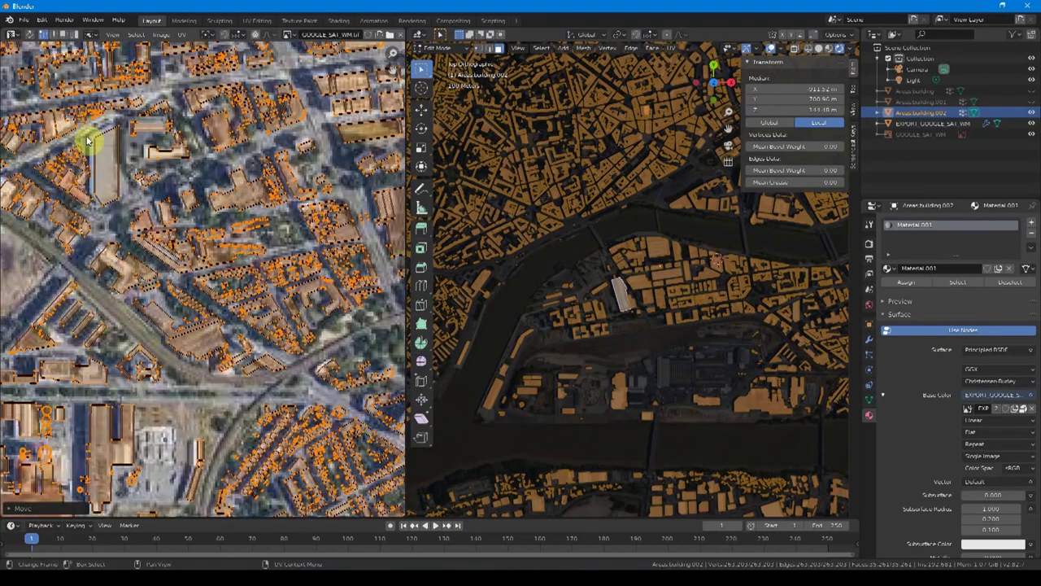
pyautogui.scroll(-1, 126, 186)
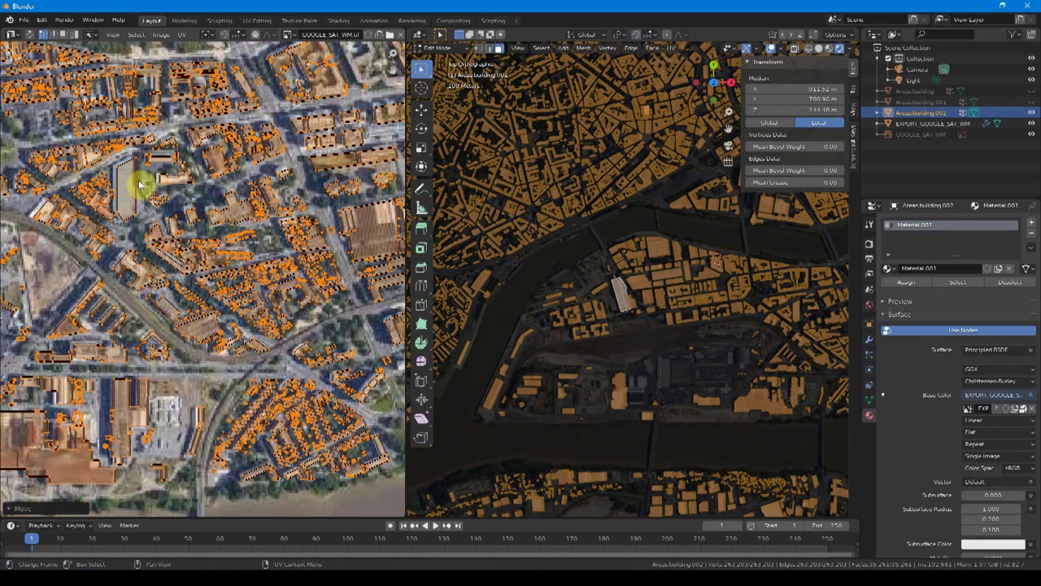
pyautogui.scroll(-2, 139, 177)
pyautogui.scroll(-1, 128, 244)
pyautogui.scroll(2, 248, 249)
pyautogui.scroll(2, 251, 242)
pyautogui.scroll(3, 71, 324)
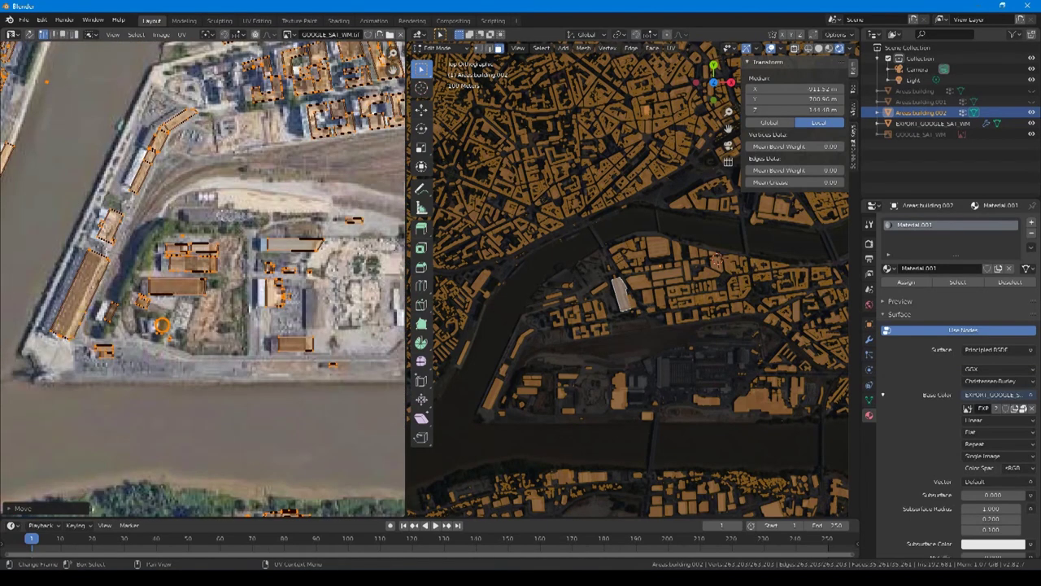
# Rescale and shift the UVs onto the matching rooftops, then orbit the 3D view to check
pyautogui.press('s')
pyautogui.click(71, 321)
pyautogui.moveTo(70, 325); pyautogui.dragTo(91, 282)
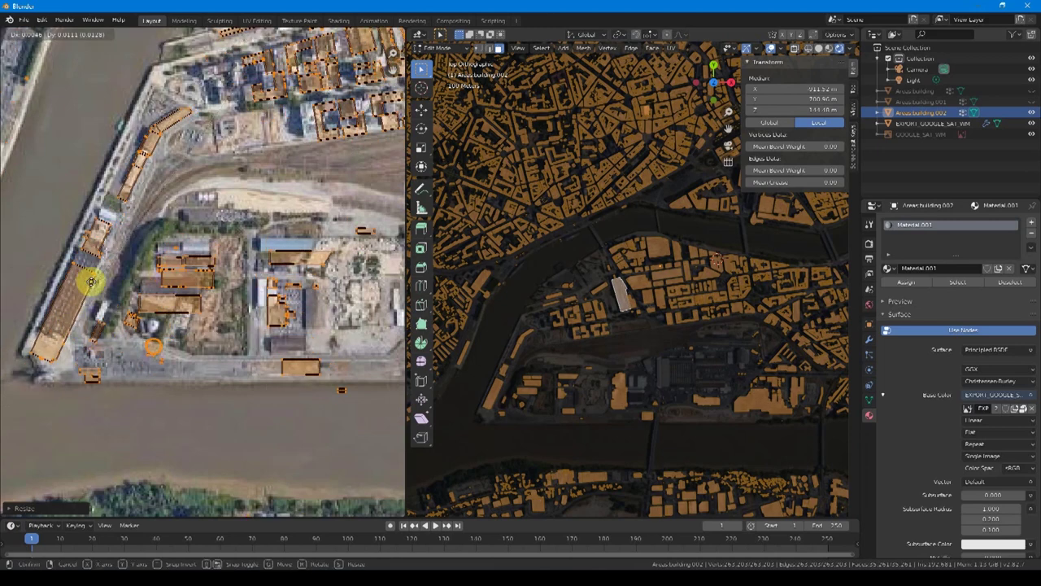
pyautogui.click(92, 282)
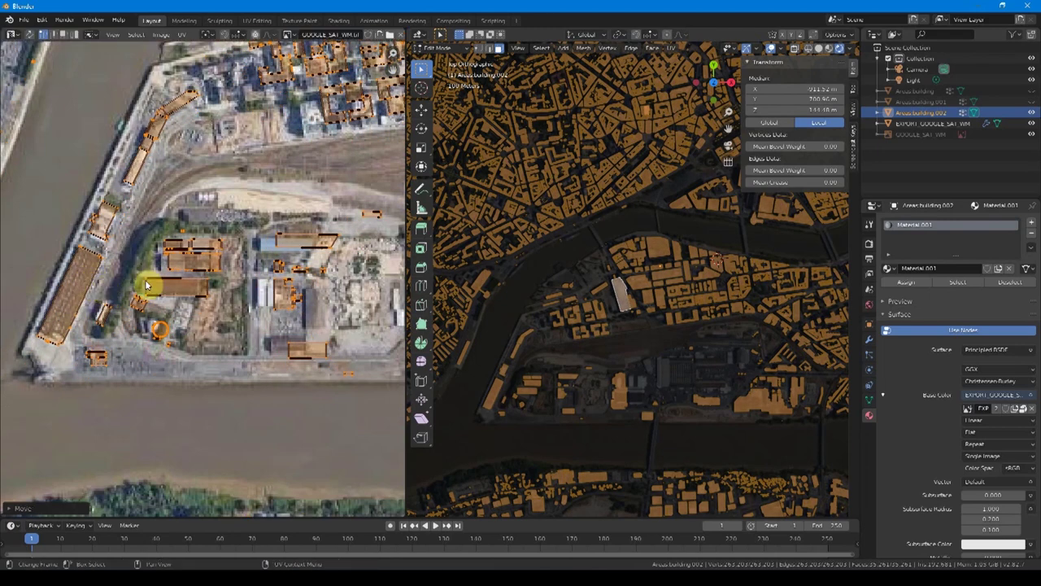
pyautogui.scroll(-3, 166, 289)
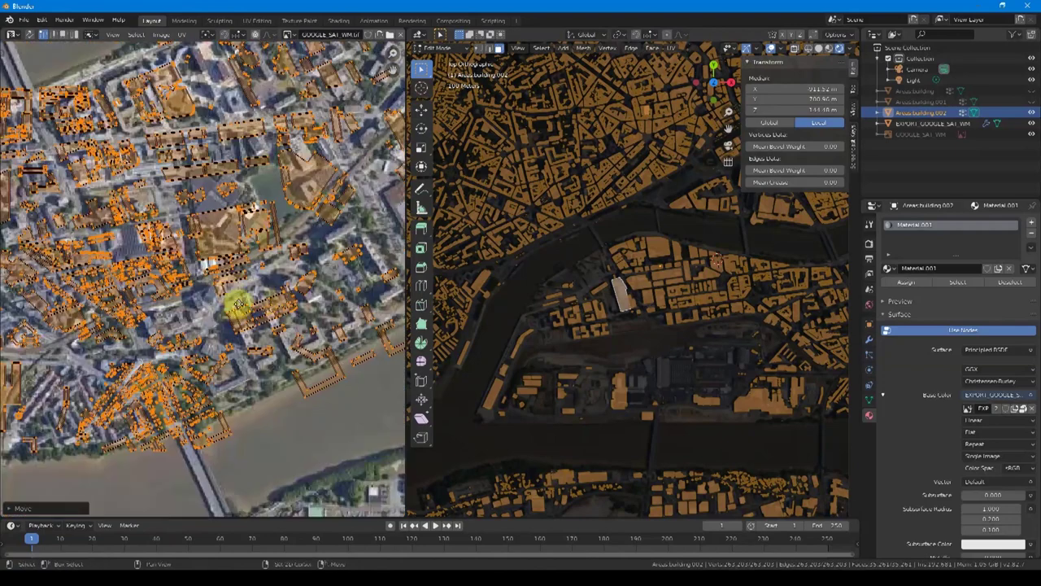
pyautogui.moveTo(133, 302); pyautogui.dragTo(218, 331, button='middle')
pyautogui.press('g')
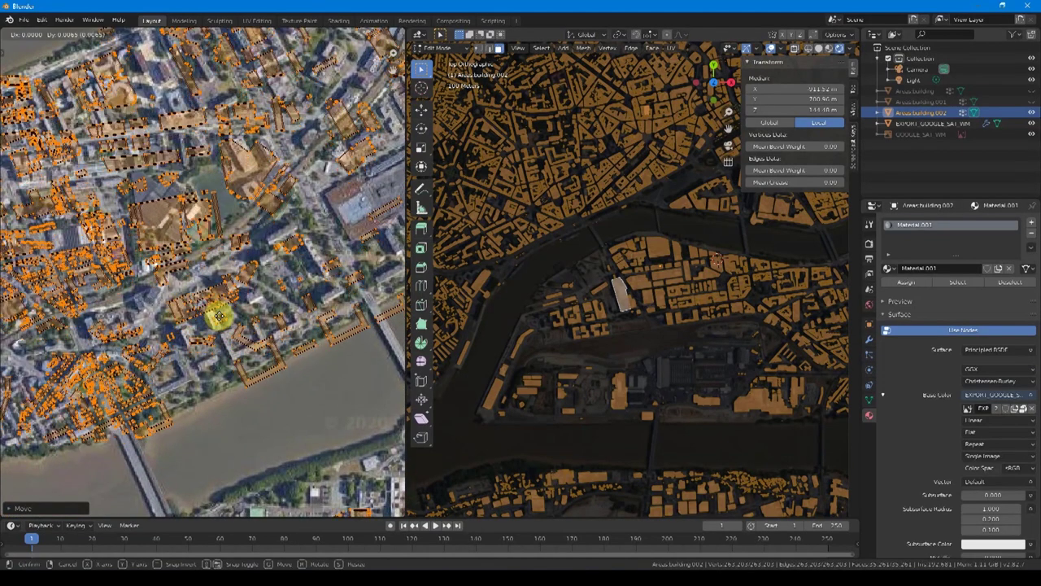
pyautogui.click(211, 310)
pyautogui.scroll(-2, 204, 297)
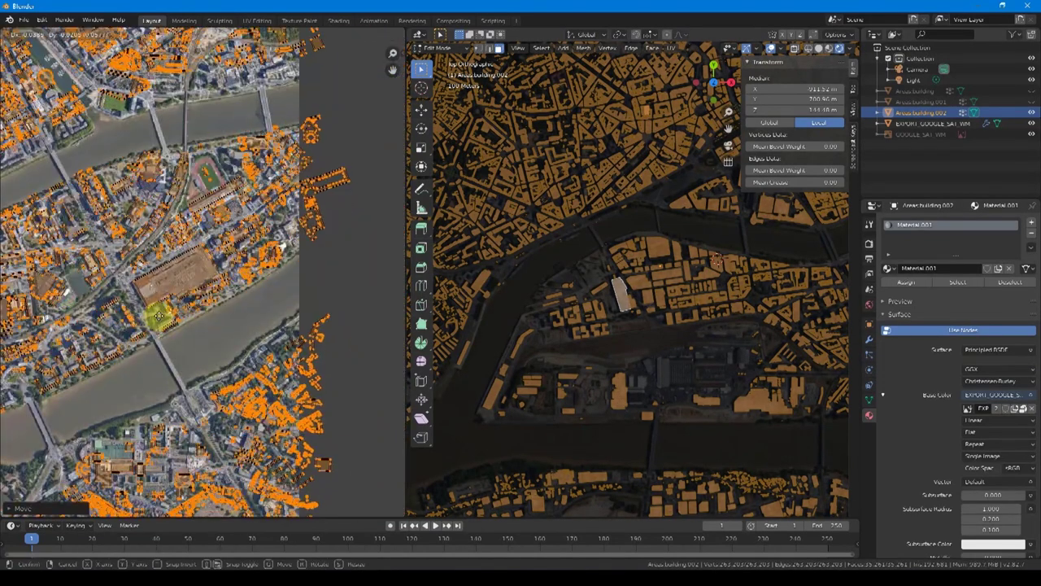
pyautogui.scroll(2, 144, 342)
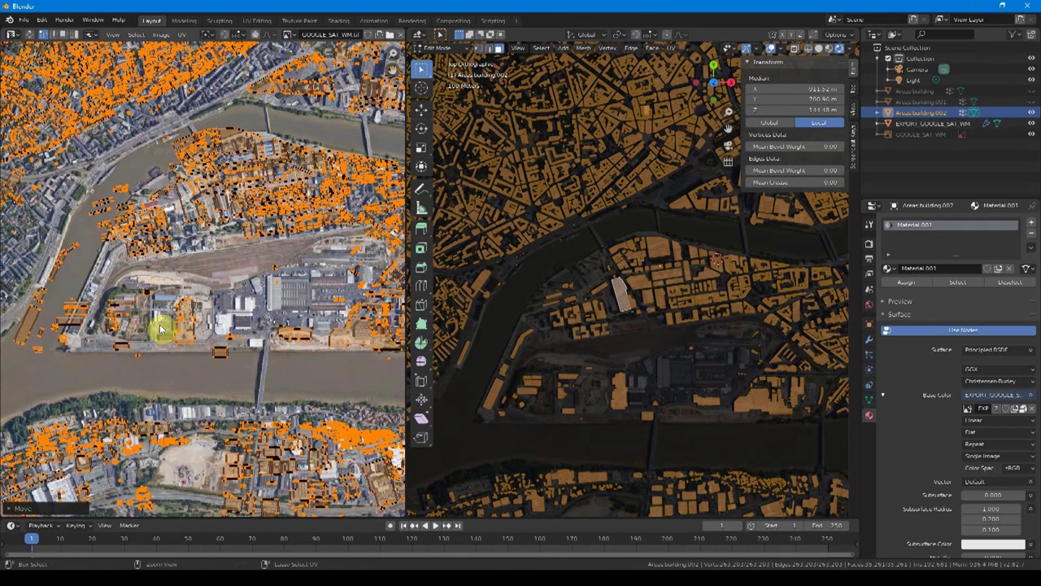
pyautogui.scroll(-1, 160, 329)
pyautogui.scroll(-1, 163, 326)
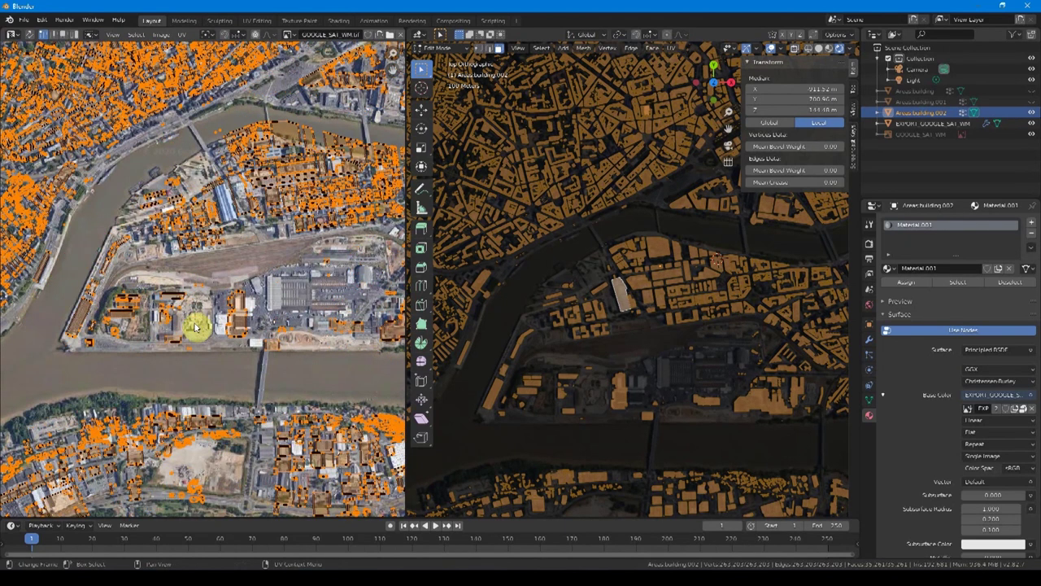
pyautogui.moveTo(623, 383)
pyautogui.mouseDown(button='middle')
pyautogui.moveTo(680, 314)
pyautogui.moveTo(653, 325)
pyautogui.moveTo(609, 313)
pyautogui.mouseUp(button='middle')
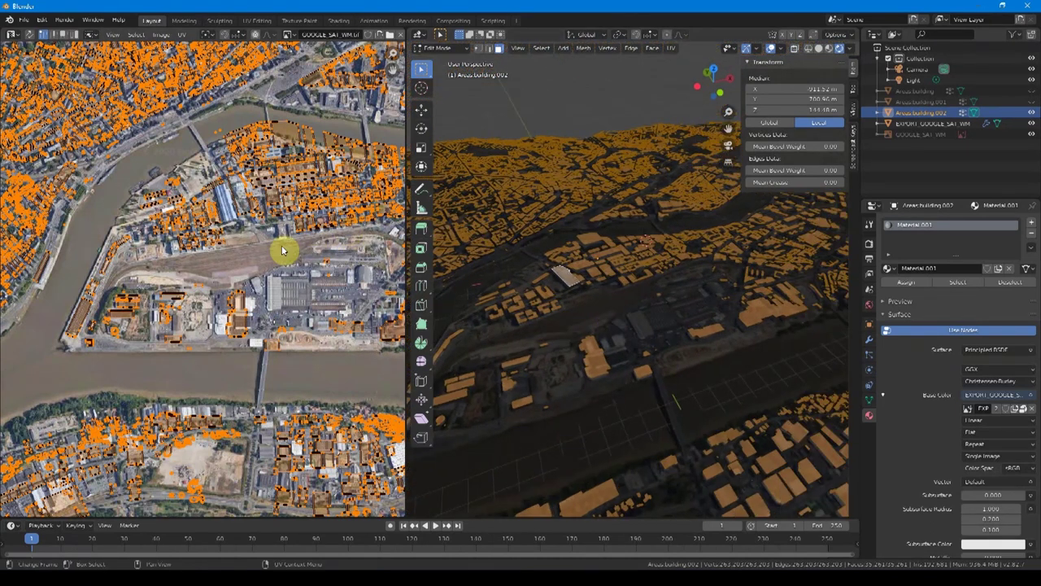
pyautogui.moveTo(304, 261); pyautogui.dragTo(301, 232, button='middle')
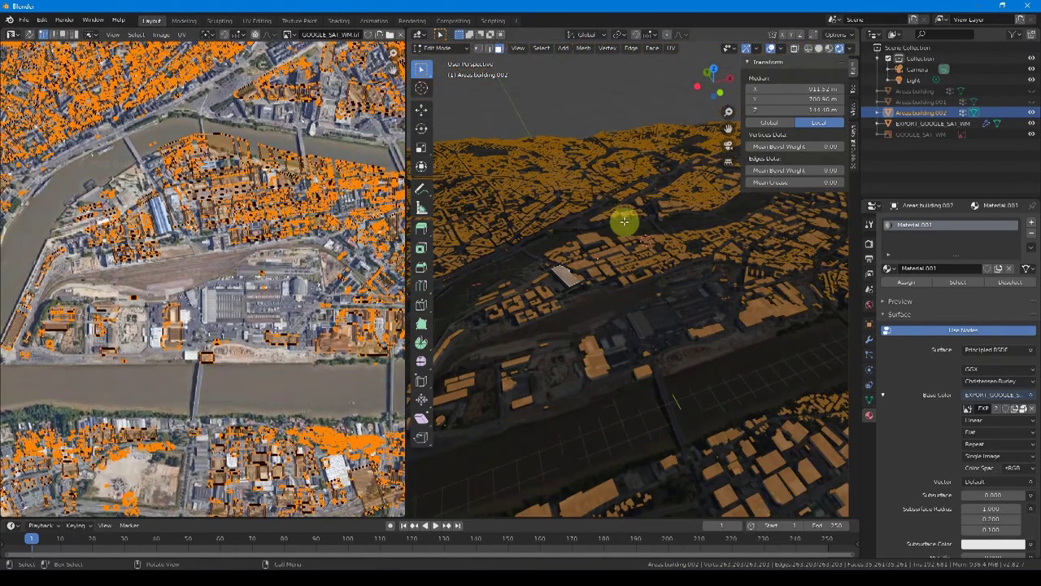
# Return to Object Mode and switch the viewport to Material Preview shading
pyautogui.press('Tab')
pyautogui.click(625, 257)
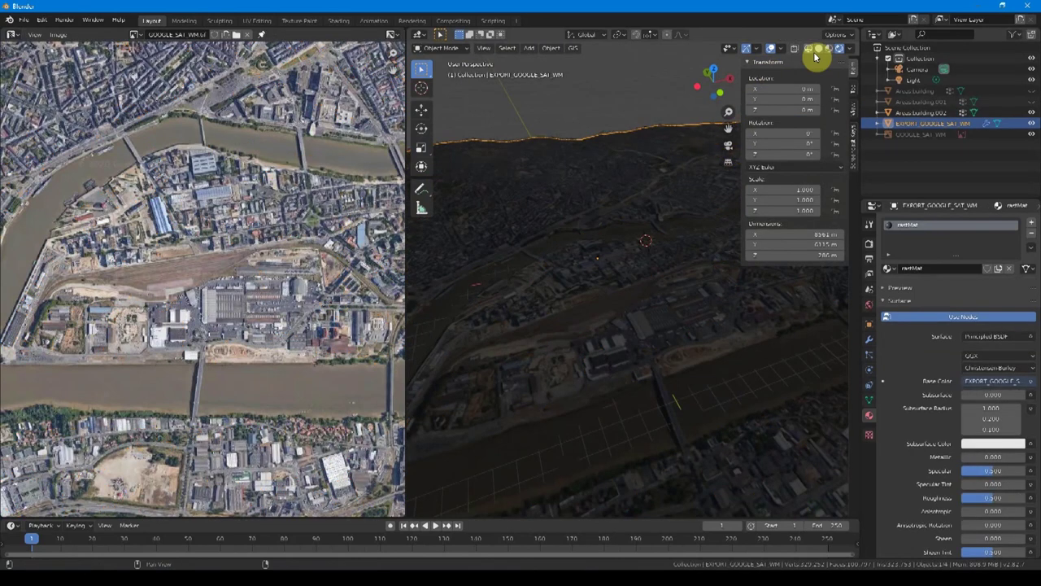
pyautogui.click(831, 49)
pyautogui.moveTo(662, 342)
pyautogui.mouseDown(button='middle')
pyautogui.moveTo(688, 325)
pyautogui.moveTo(667, 309)
pyautogui.moveTo(679, 316)
pyautogui.mouseUp(button='middle')
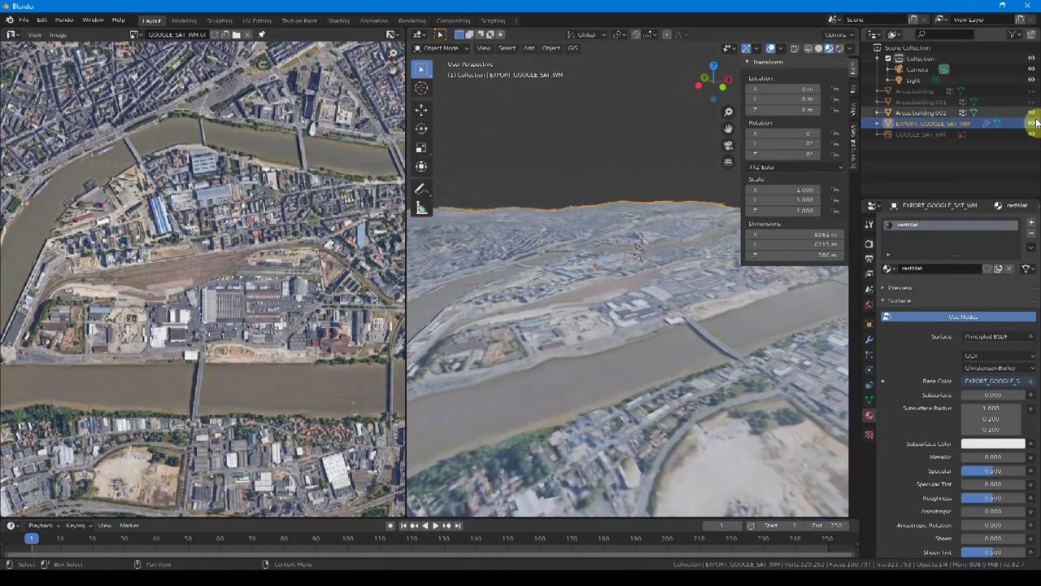
# Hide the EXPORT_GOOGLE_SAT_WM ground mesh to compare, then show it again
pyautogui.click(1031, 123)
pyautogui.scroll(2, 635, 366)
pyautogui.scroll(2, 635, 341)
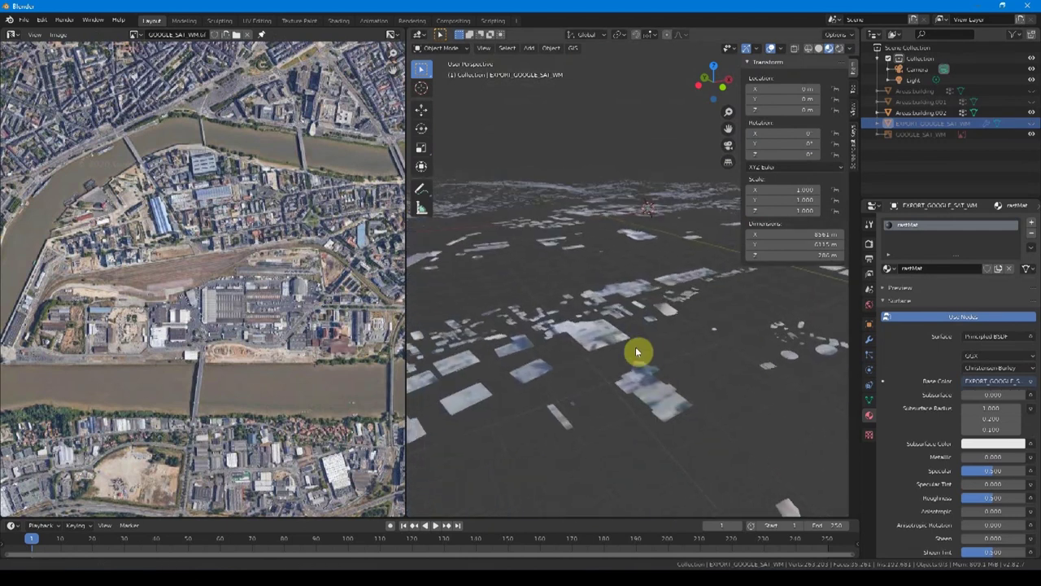
pyautogui.scroll(2, 618, 349)
pyautogui.scroll(2, 610, 362)
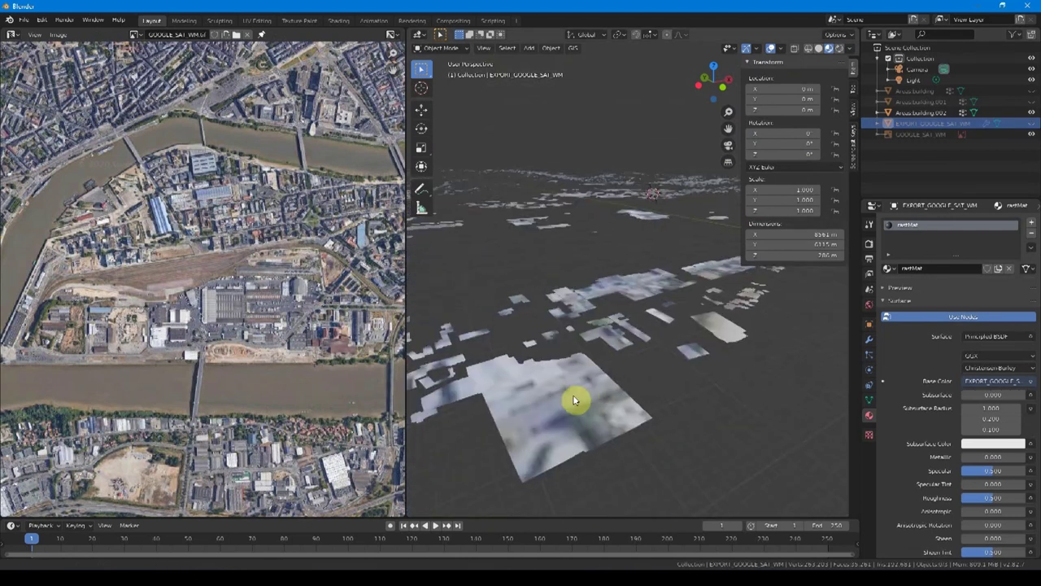
pyautogui.scroll(-2, 567, 397)
pyautogui.scroll(-2, 567, 395)
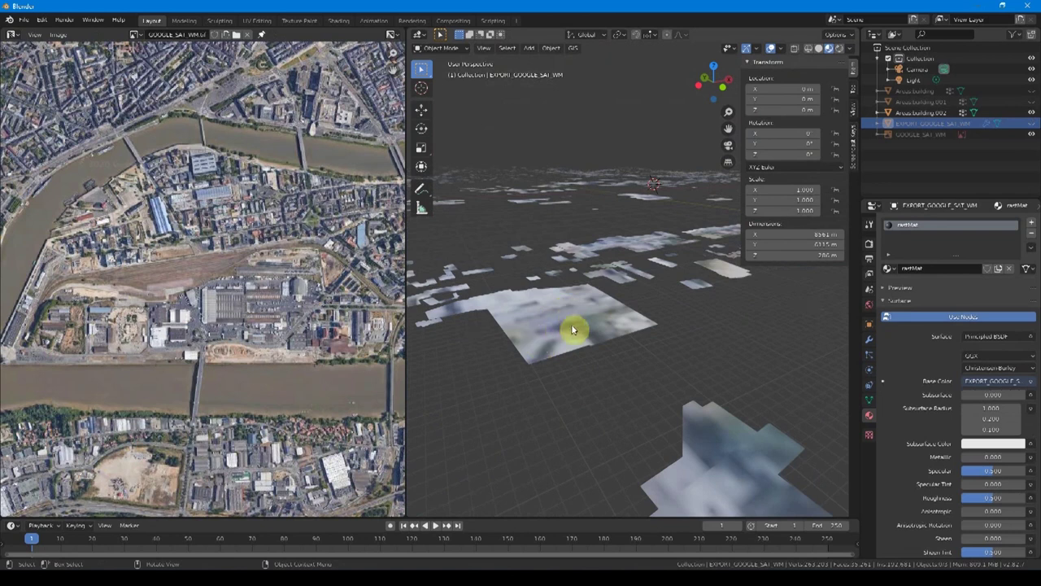
pyautogui.scroll(-3, 627, 279)
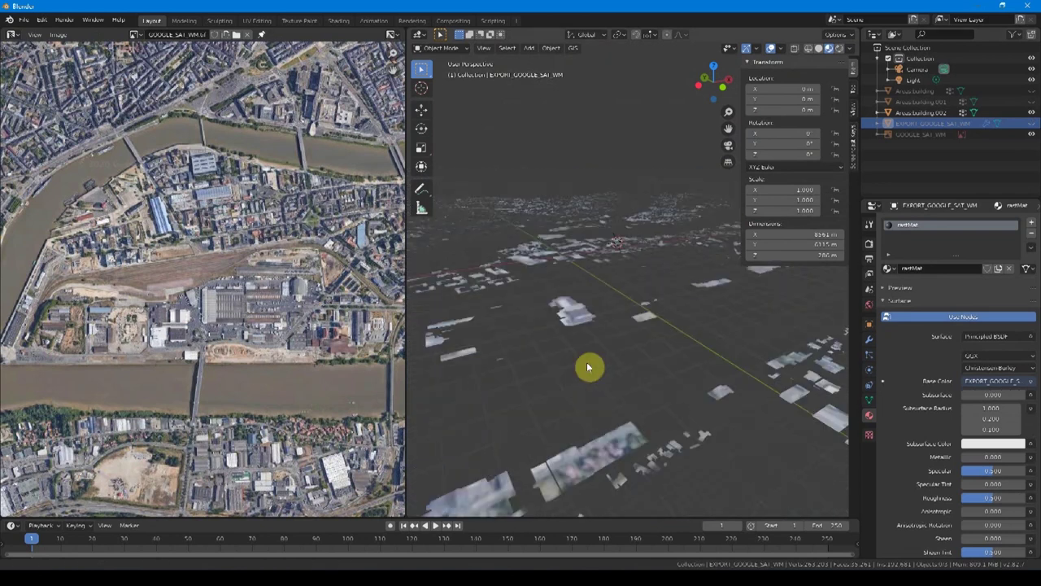
pyautogui.scroll(-3, 590, 365)
pyautogui.click(1032, 125)
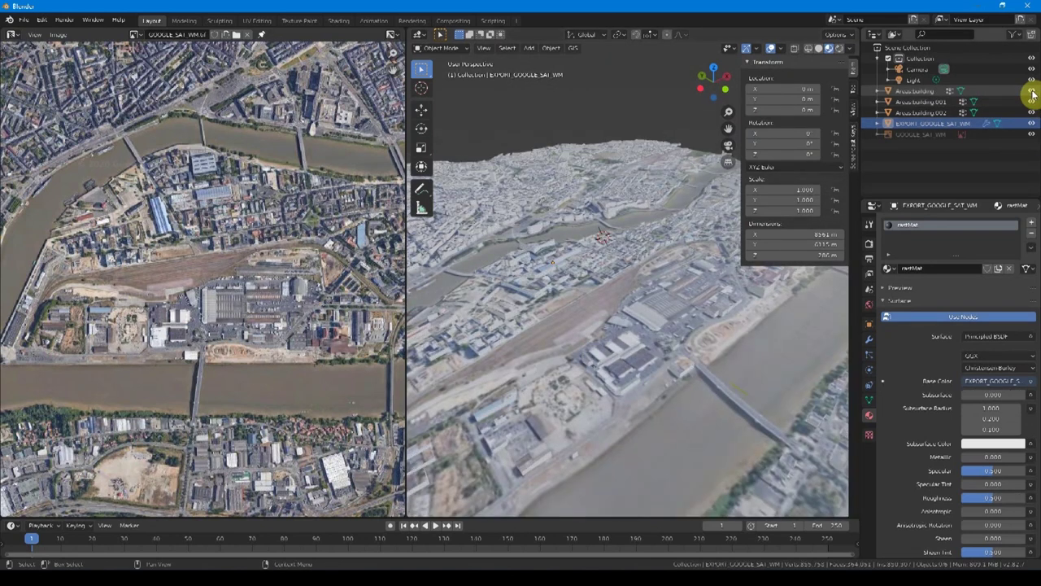
# Maximize the 3D viewport with Ctrl+Space and orbit onto the river city blocks
pyautogui.scroll(2, 633, 309)
pyautogui.scroll(1, 636, 286)
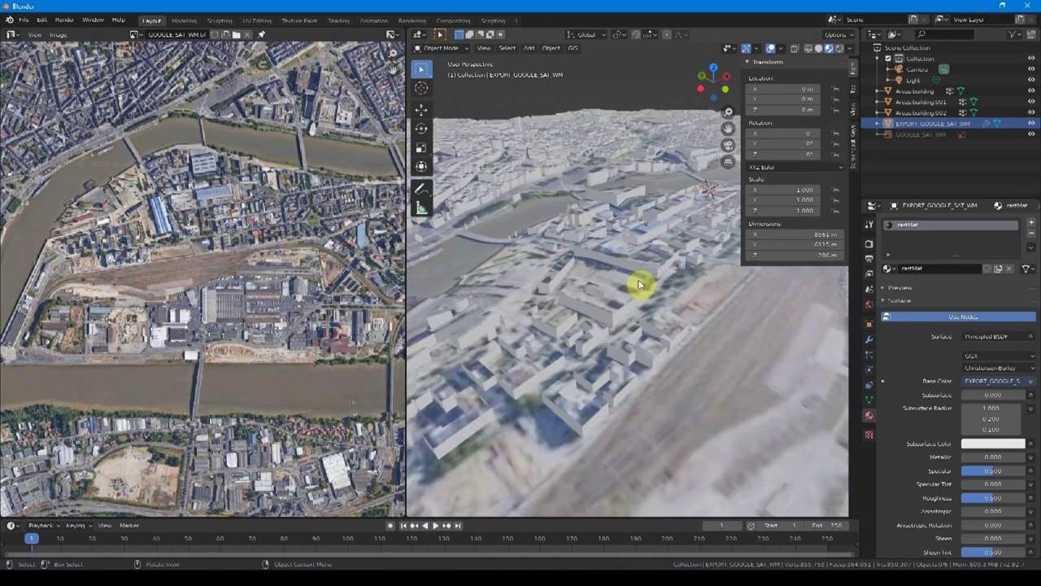
pyautogui.scroll(1, 628, 293)
pyautogui.scroll(1, 610, 316)
pyautogui.moveTo(602, 328)
pyautogui.mouseDown(button='middle')
pyautogui.moveTo(644, 265)
pyautogui.moveTo(644, 296)
pyautogui.mouseUp(button='middle')
pyautogui.scroll(-1, 643, 291)
pyautogui.scroll(-2, 644, 293)
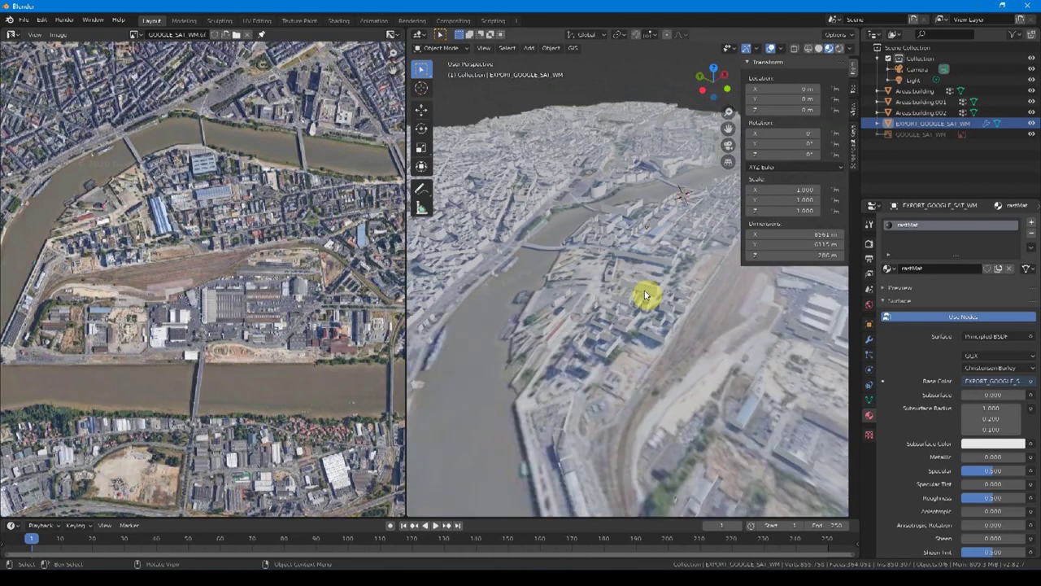
pyautogui.scroll(-1, 647, 301)
pyautogui.hotkey('ctrl', 'space')
pyautogui.scroll(2, 554, 295)
pyautogui.moveTo(554, 294)
pyautogui.mouseDown(button='middle')
pyautogui.moveTo(467, 300)
pyautogui.moveTo(463, 348)
pyautogui.moveTo(492, 291)
pyautogui.moveTo(475, 293)
pyautogui.moveTo(454, 272)
pyautogui.moveTo(365, 410)
pyautogui.mouseUp(button='middle')
pyautogui.moveTo(470, 278)
pyautogui.mouseDown(button='middle')
pyautogui.moveTo(486, 314)
pyautogui.moveTo(458, 309)
pyautogui.moveTo(463, 298)
pyautogui.moveTo(547, 297)
pyautogui.moveTo(577, 318)
pyautogui.moveTo(285, 323)
pyautogui.moveTo(337, 302)
pyautogui.moveTo(527, 287)
pyautogui.moveTo(511, 260)
pyautogui.mouseUp(button='middle')
# Close the transform sidebar, select the EXPORT_GOOGLE_SAT_WM terrain, and open the GIS menu
pyautogui.click(512, 260)
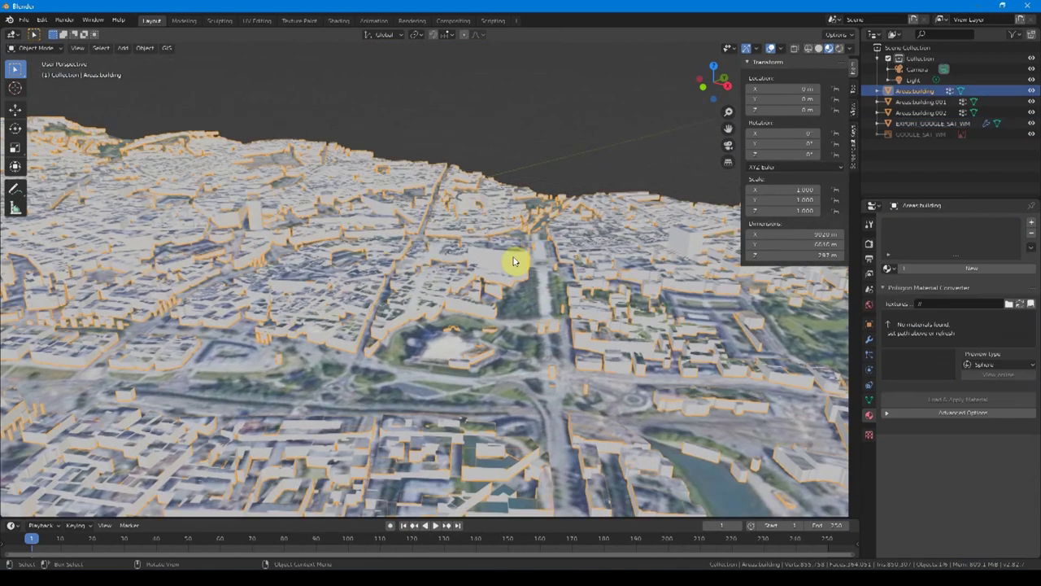
pyautogui.moveTo(441, 284)
pyautogui.mouseDown(button='middle')
pyautogui.moveTo(413, 275)
pyautogui.moveTo(600, 307)
pyautogui.moveTo(399, 121)
pyautogui.moveTo(600, 263)
pyautogui.moveTo(264, 264)
pyautogui.mouseUp(button='middle')
pyautogui.press('n')
pyautogui.click(265, 265)
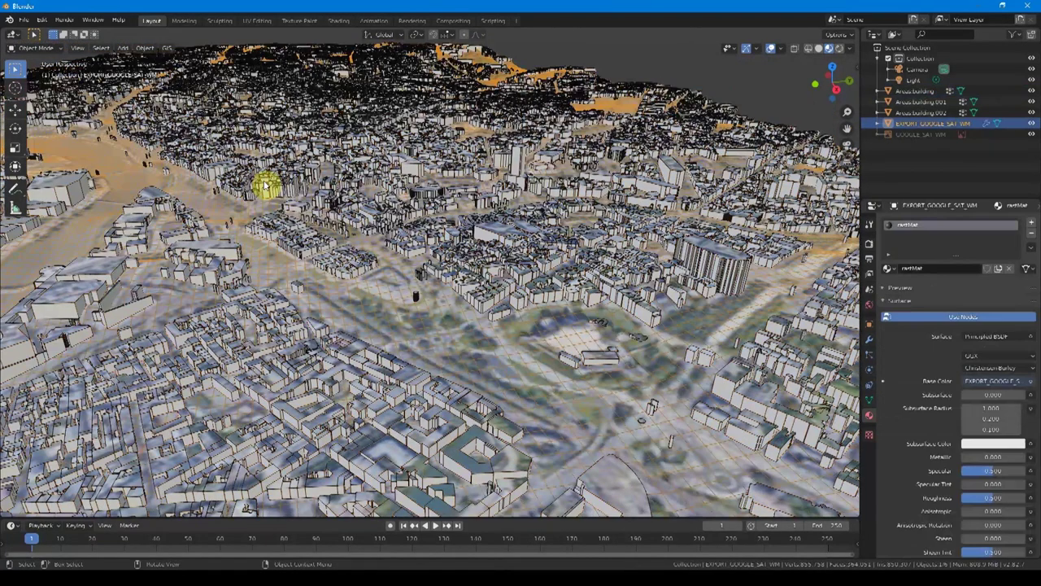
pyautogui.click(167, 49)
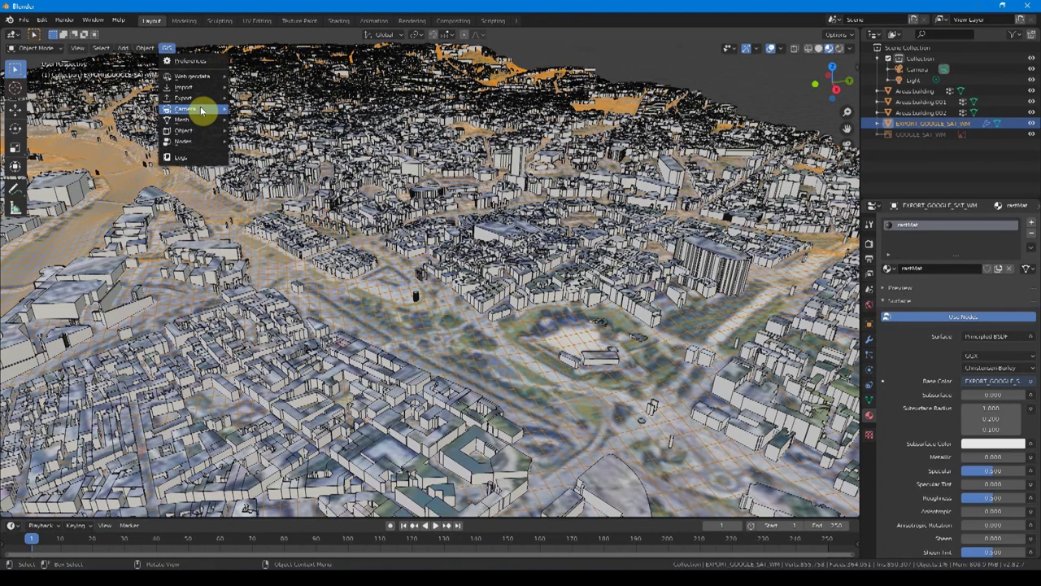
pyautogui.moveTo(186, 109)
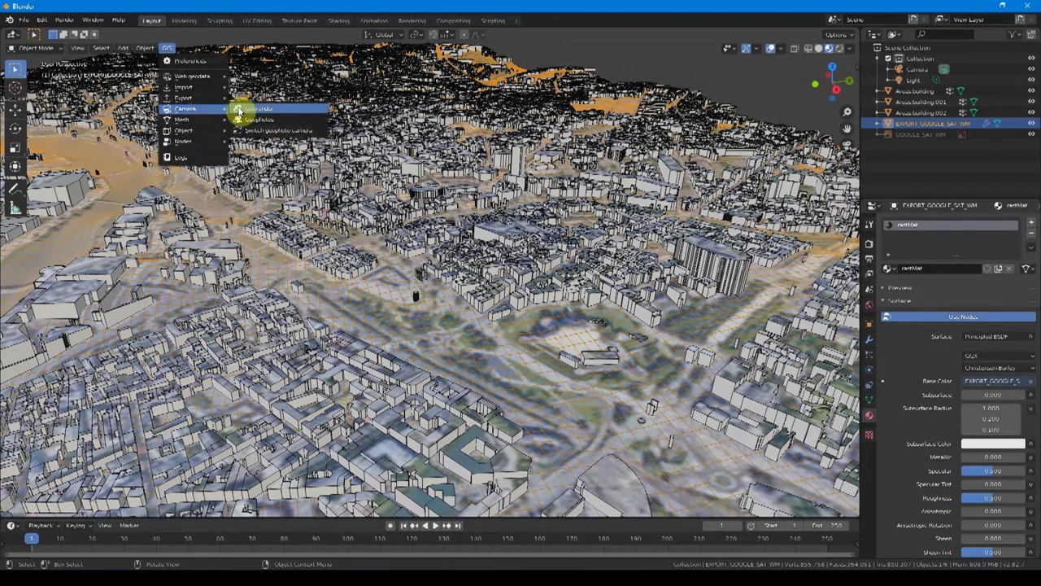
# Create a Georef cam from GIS > Camera, view through it, and show Output settings
pyautogui.click(283, 114)
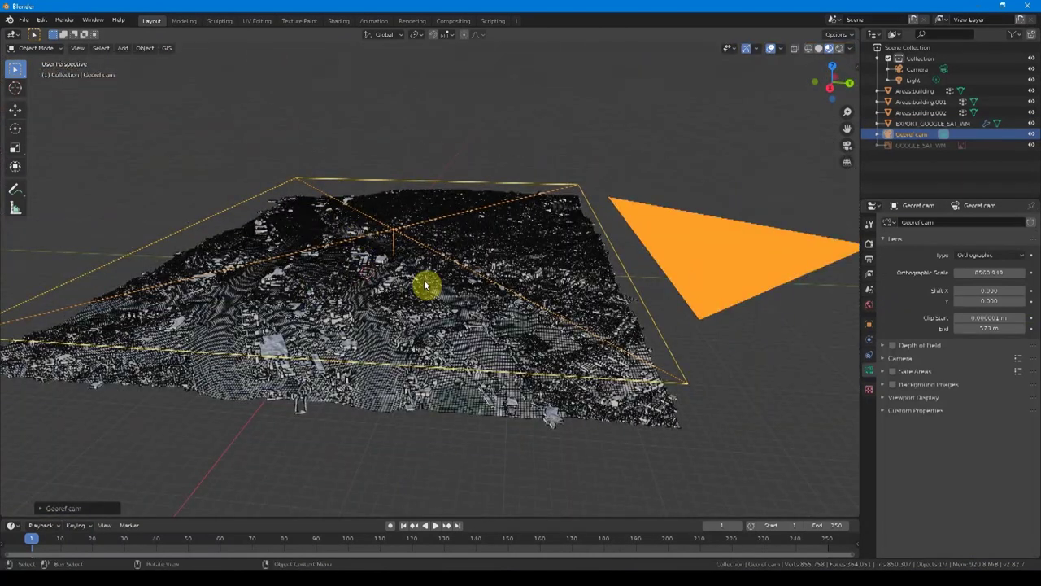
pyautogui.press('KP_0')
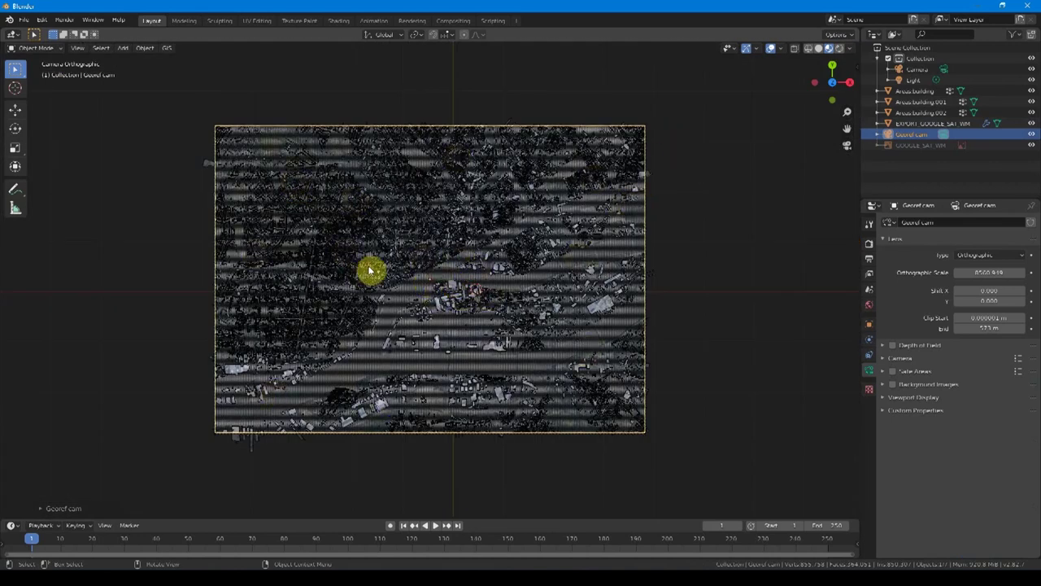
pyautogui.click(868, 244)
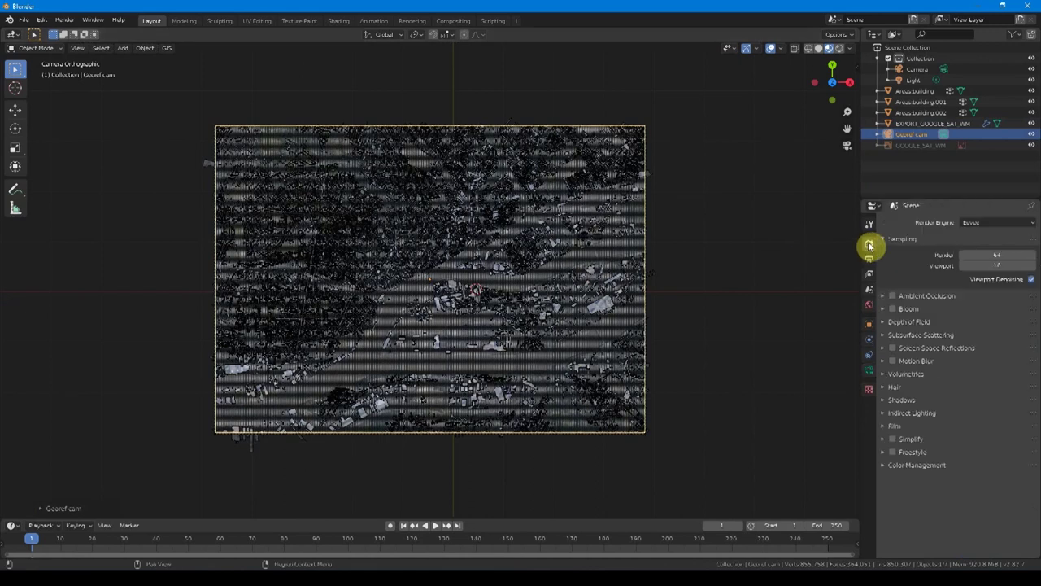
pyautogui.click(869, 258)
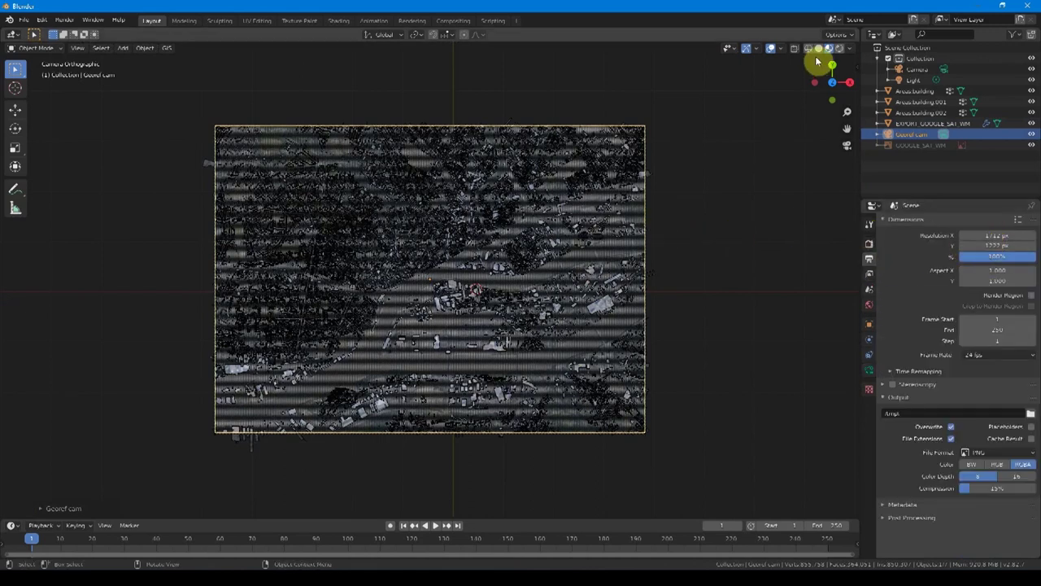
# Set viewport shading colour to Texture and centre the river island in the camera view
pyautogui.click(848, 47)
pyautogui.click(704, 240)
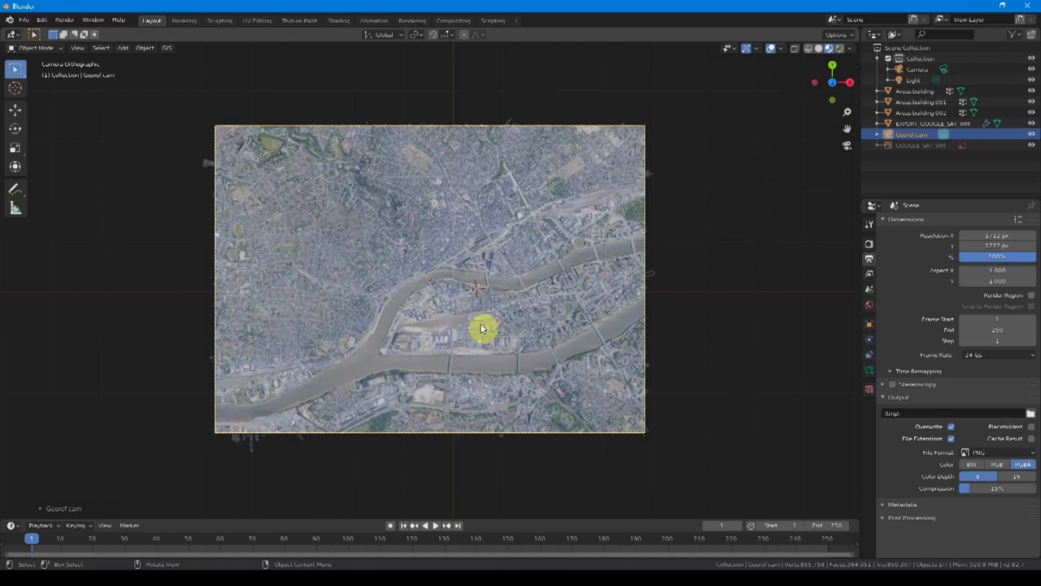
pyautogui.scroll(3, 466, 290)
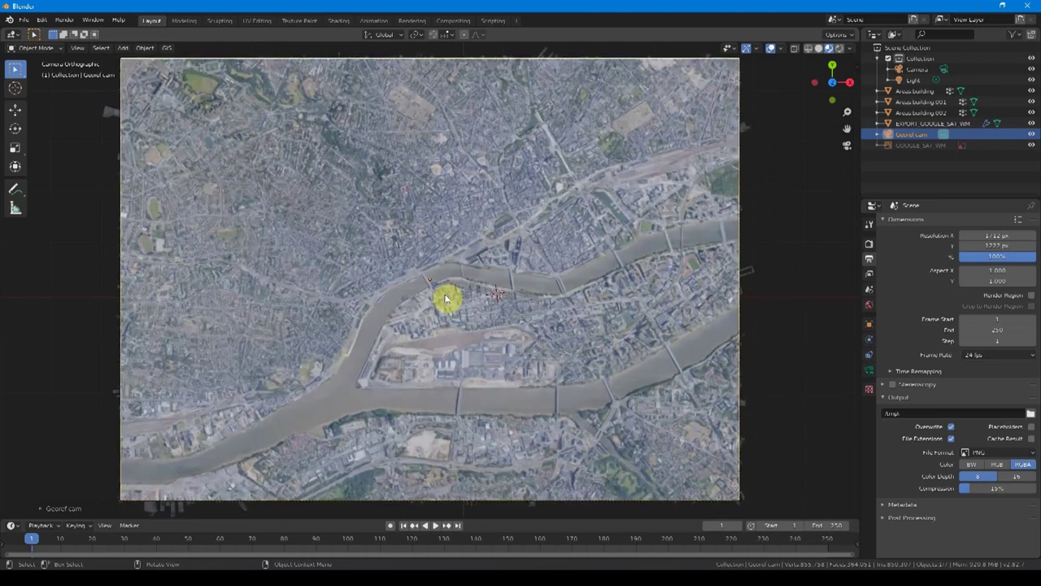
pyautogui.scroll(3, 448, 297)
pyautogui.keyDown('shift'); pyautogui.moveTo(494, 309); pyautogui.dragTo(447, 255, button='middle'); pyautogui.keyUp('shift')
pyautogui.scroll(3, 447, 255)
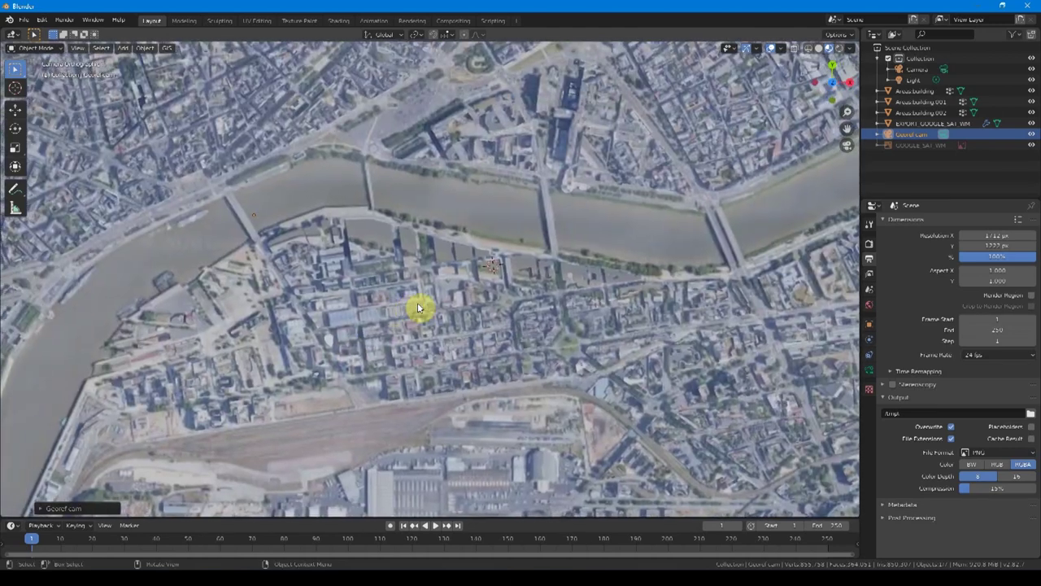
pyautogui.hotkey('shift', 'a')
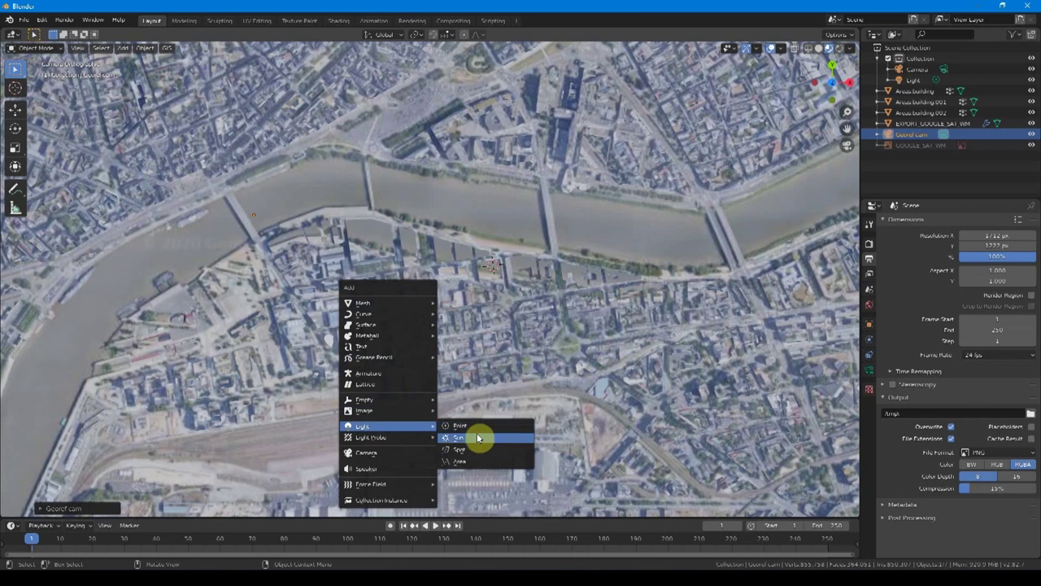
# Add a Sun light with Contact Shadows enabled and preview it in the viewport
pyautogui.click(492, 437)
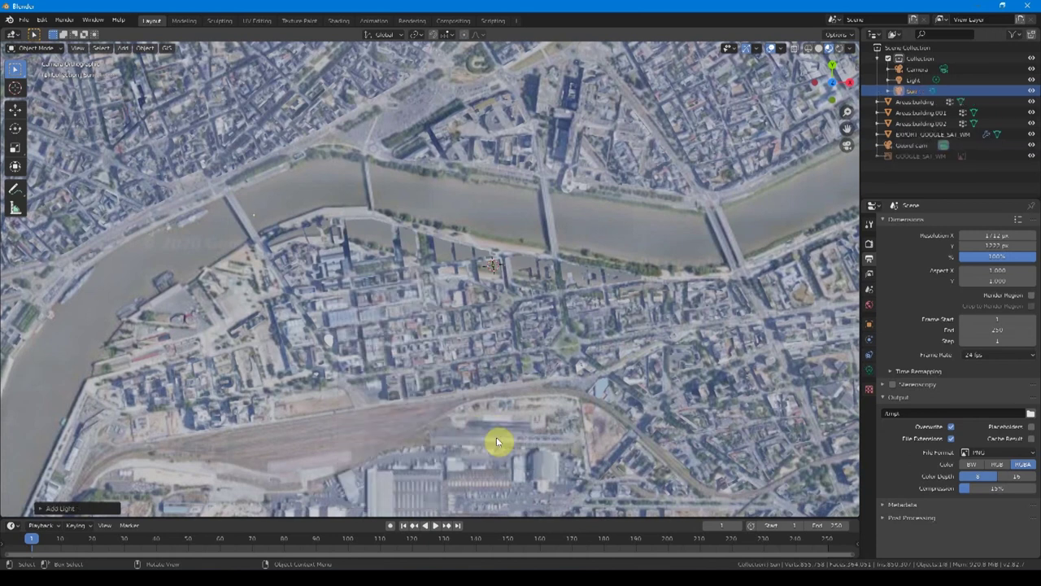
pyautogui.click(870, 367)
pyautogui.click(894, 339)
pyautogui.click(899, 385)
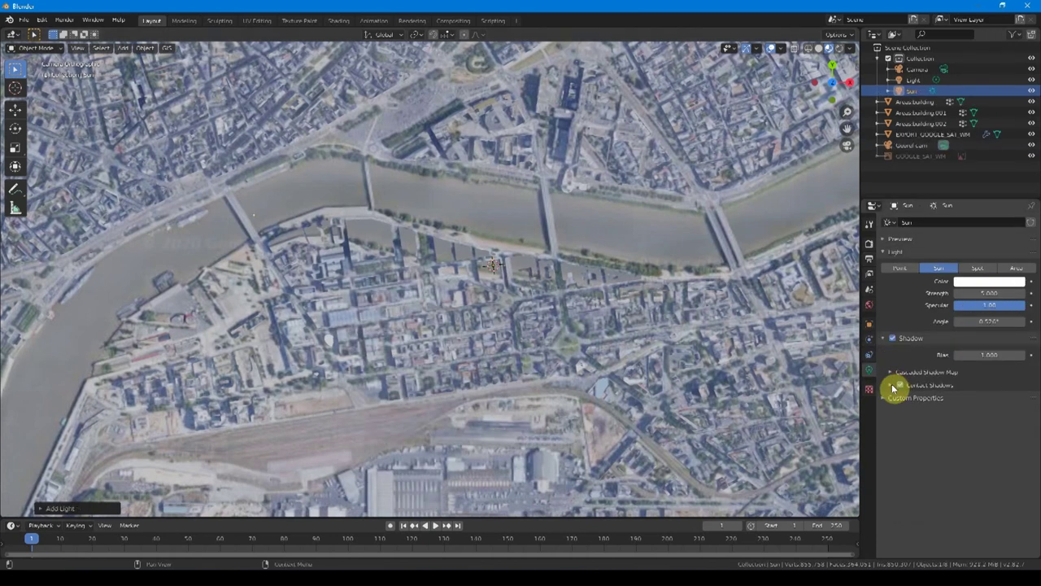
pyautogui.click(841, 48)
# Check the building and ground materials, then raise the Sun's Strength much higher
pyautogui.click(372, 239)
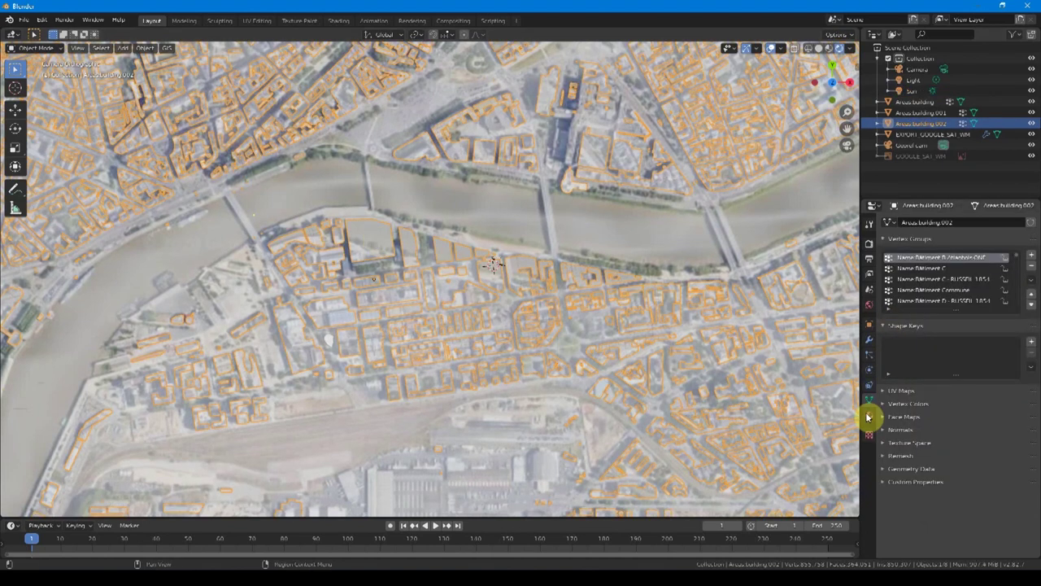
pyautogui.click(869, 415)
pyautogui.click(527, 270)
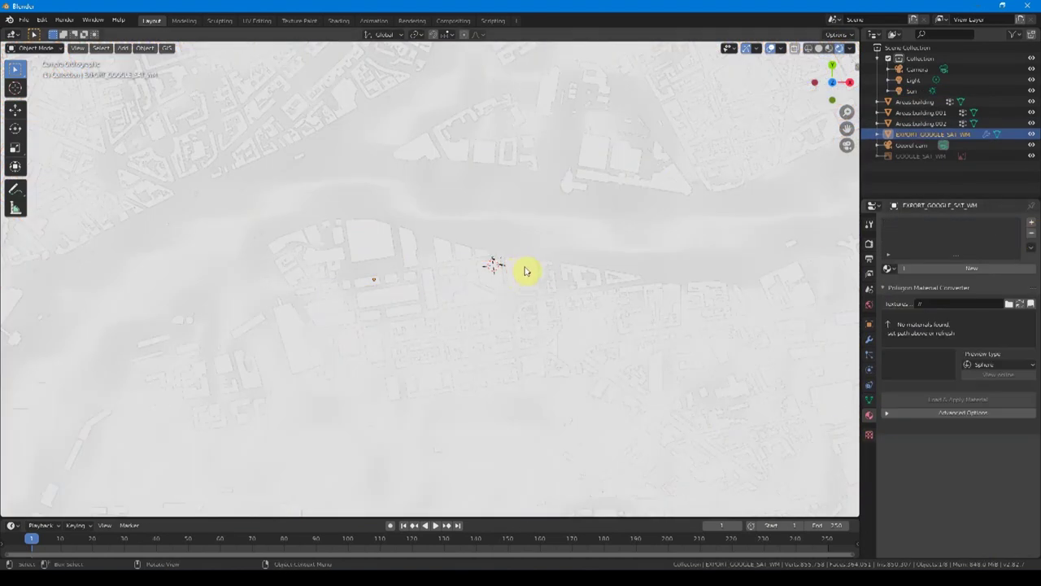
pyautogui.click(912, 91)
pyautogui.moveTo(985, 290); pyautogui.dragTo(983, 292)
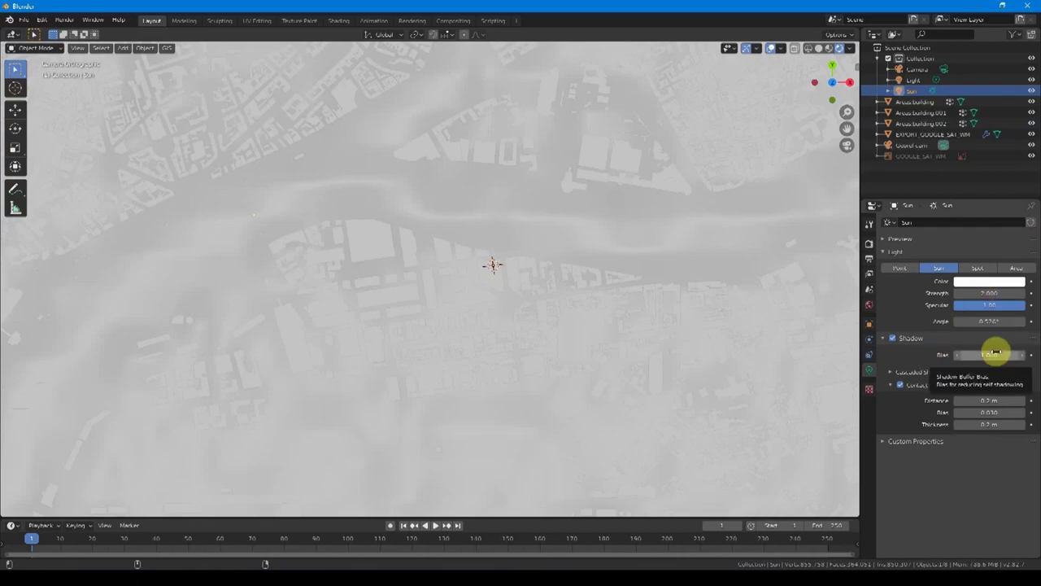
pyautogui.click(432, 215)
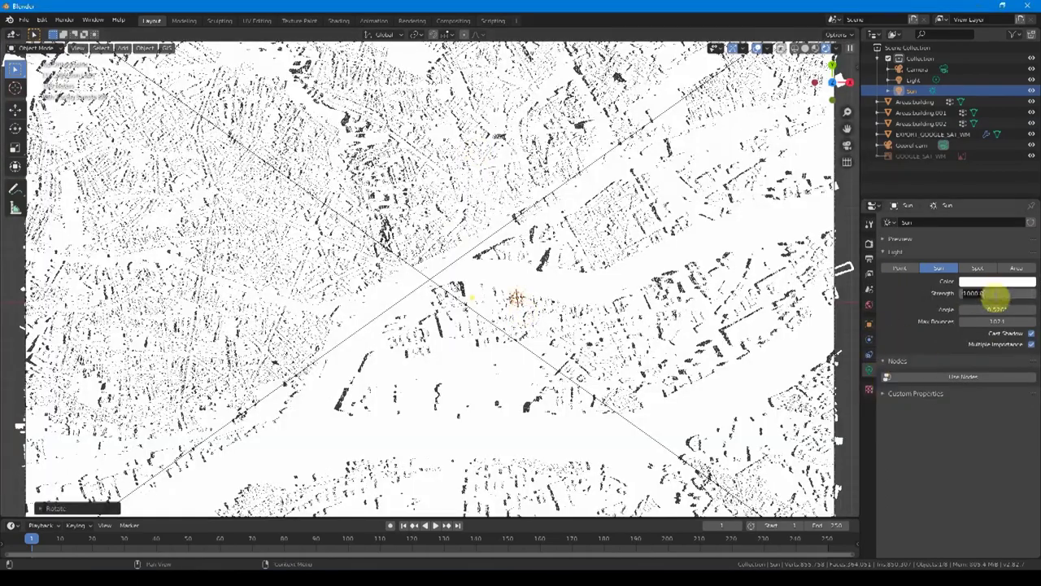
pyautogui.moveTo(980, 293); pyautogui.dragTo(745, 336)
# Rotate the Sun in rendered preview to set the building shadow direction
pyautogui.click(868, 243)
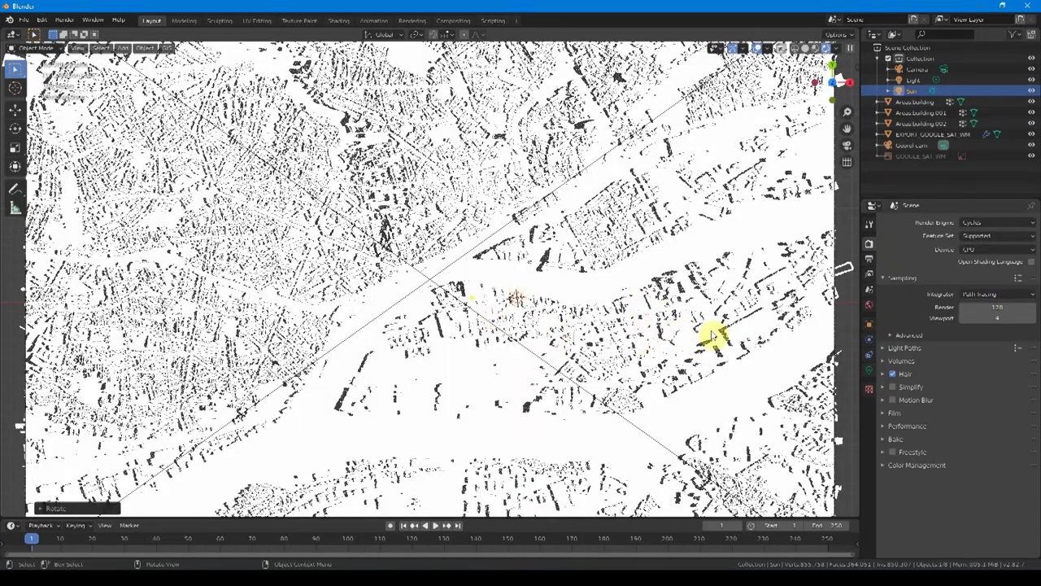
pyautogui.click(914, 81)
pyautogui.click(913, 92)
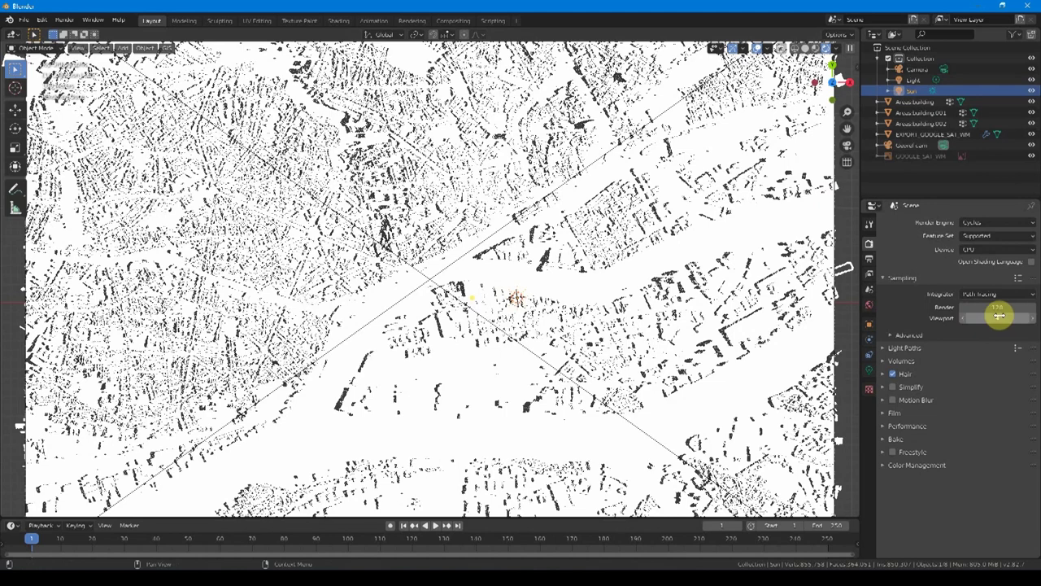
pyautogui.press('z')
pyautogui.moveTo(496, 321); pyautogui.dragTo(521, 325, button='middle')
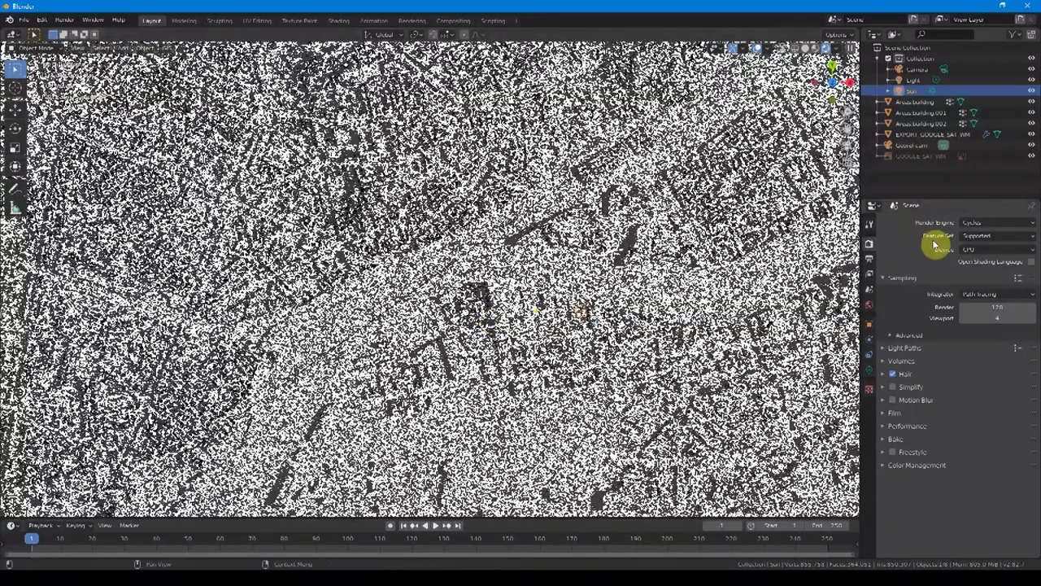
pyautogui.click(996, 222)
# Set the render engine to Eevee, render the camera view with F12, and zoom to inspect
pyautogui.click(996, 237)
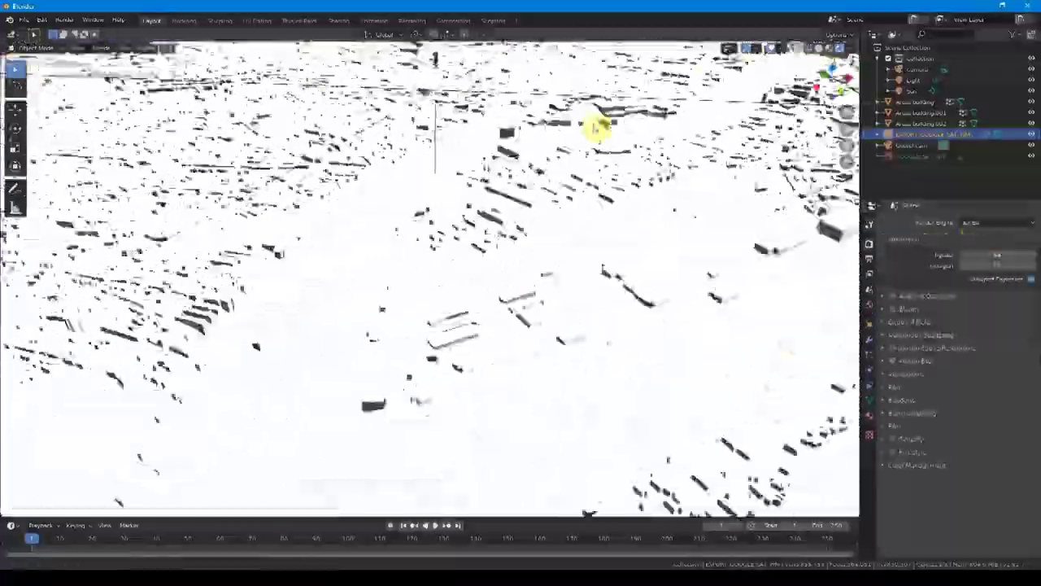
pyautogui.press('F12')
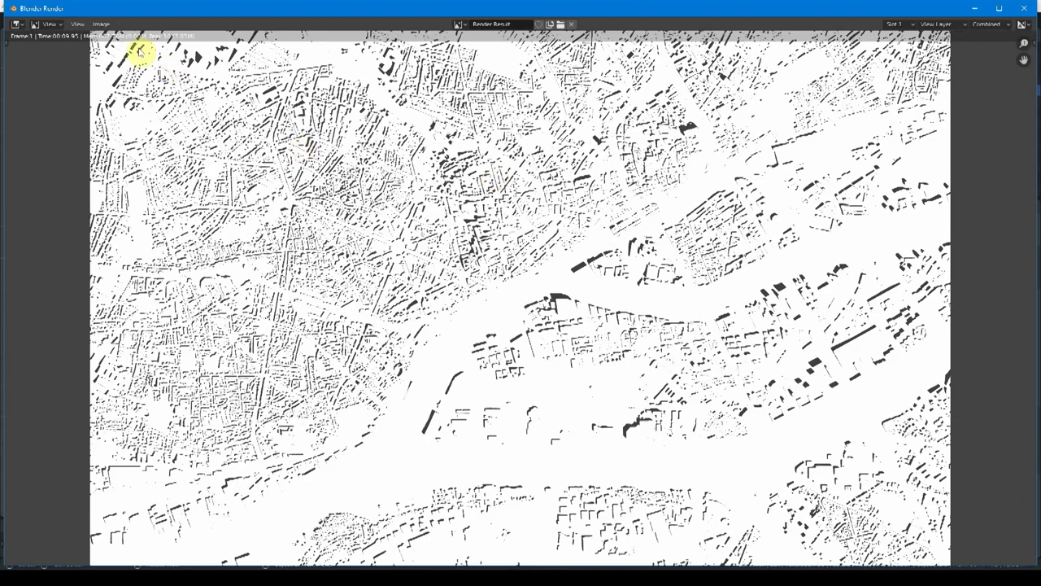
pyautogui.scroll(2, 582, 284)
pyautogui.scroll(2, 593, 301)
pyautogui.scroll(2, 618, 307)
pyautogui.scroll(2, 650, 314)
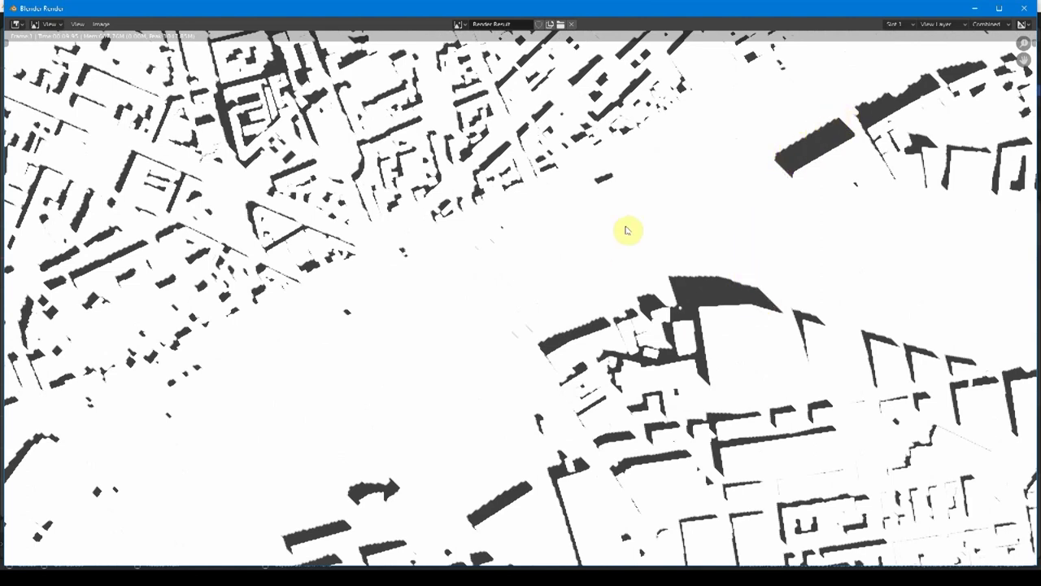
pyautogui.scroll(-5, 657, 326)
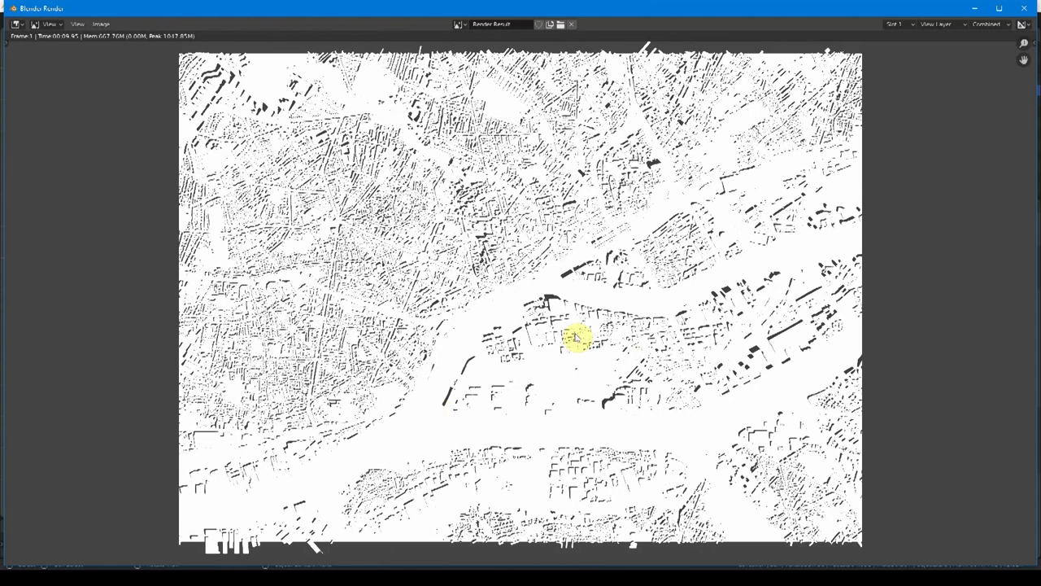